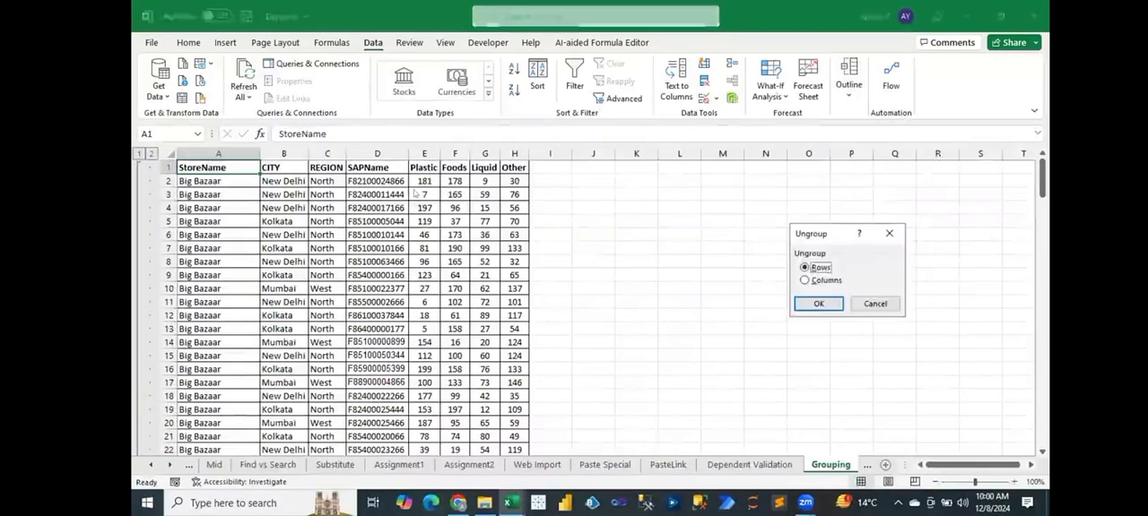
Ungroup the rows of the Grouping sheet and clear the remaining outline.
left_click(818, 303)
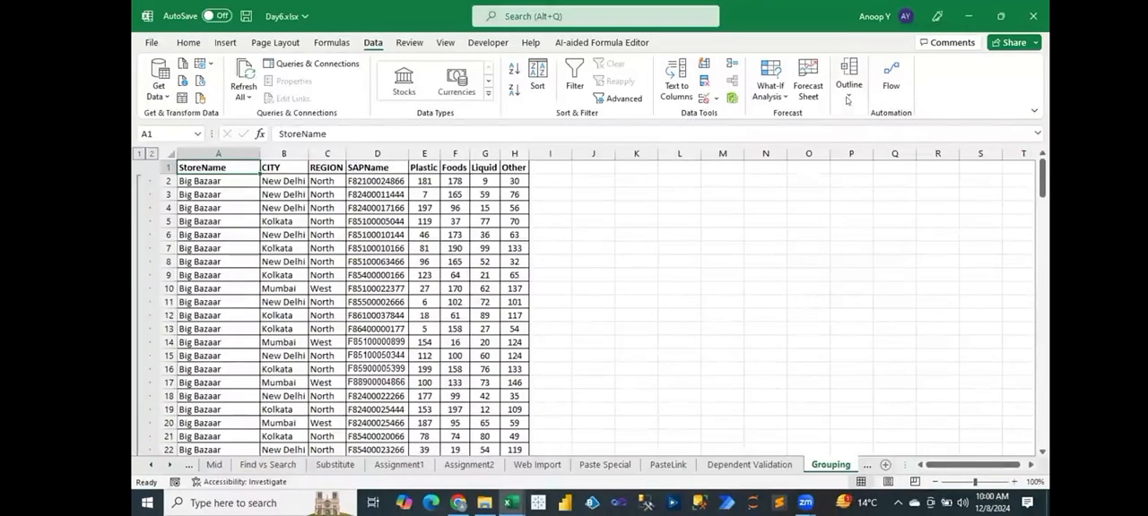
left_click(848, 88)
left_click(880, 159)
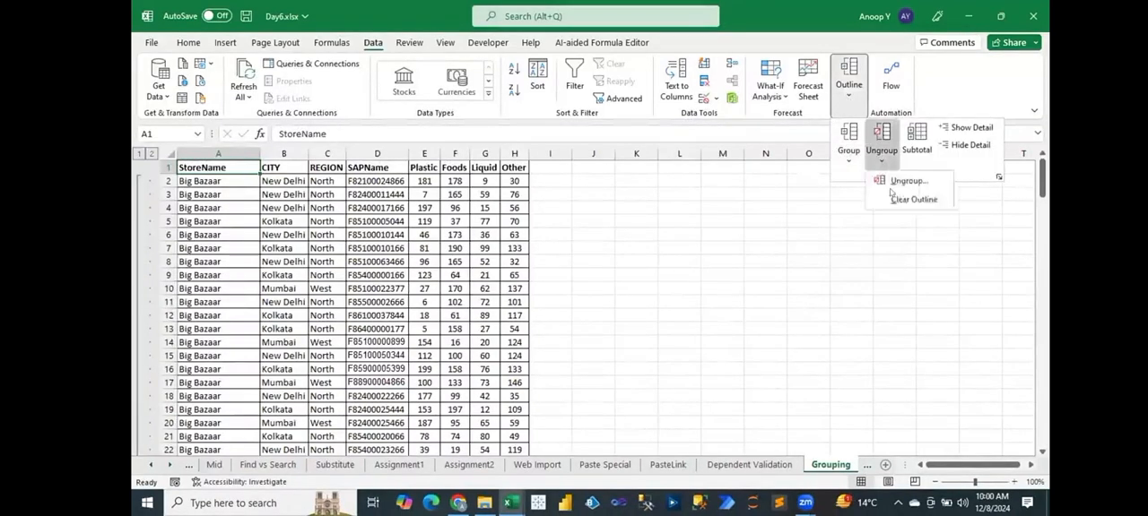
left_click(899, 198)
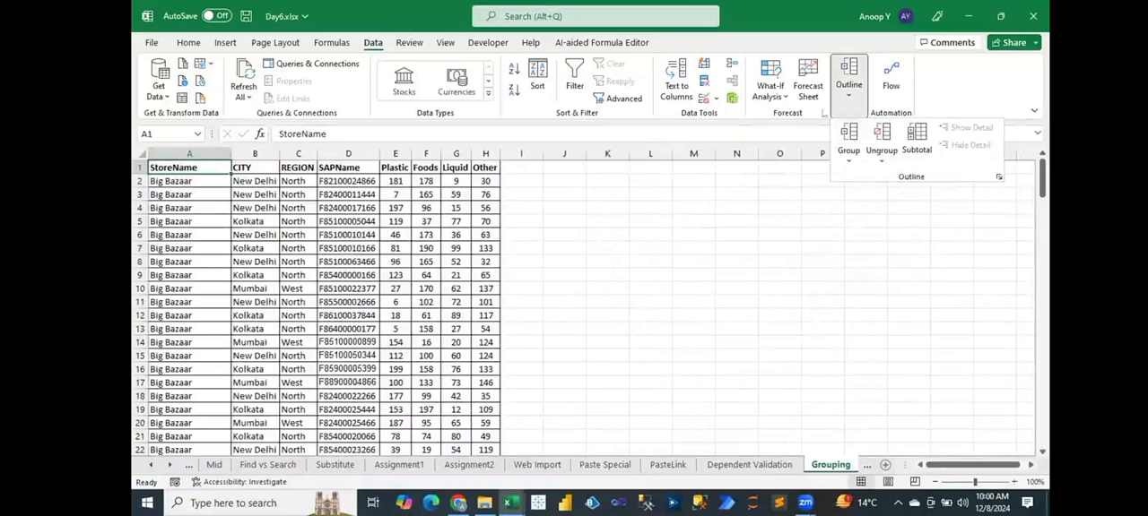
Group the StoreName column by columns, and collapse and expand the group once.
left_click(850, 161)
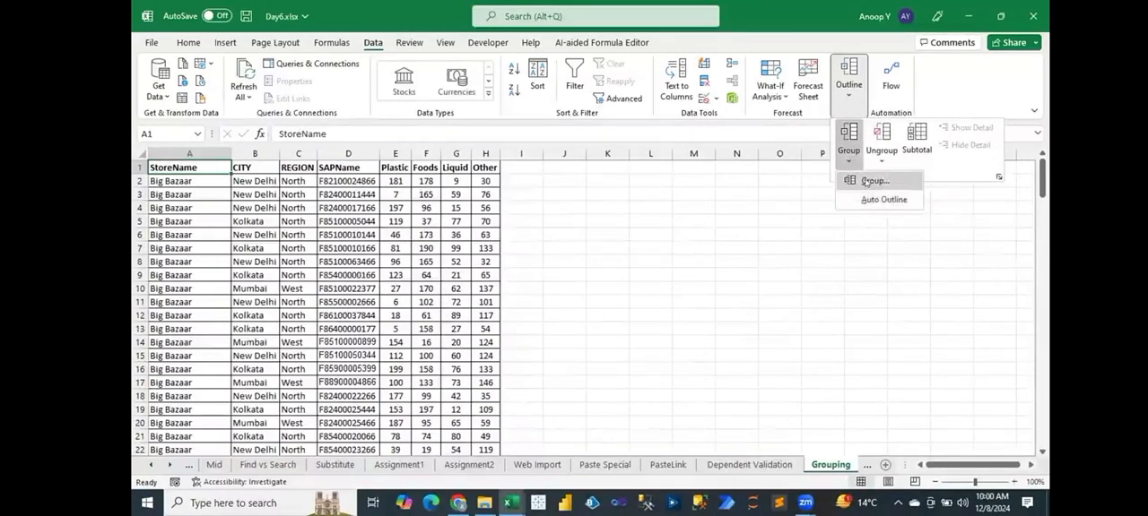
left_click(748, 205)
left_click(818, 279)
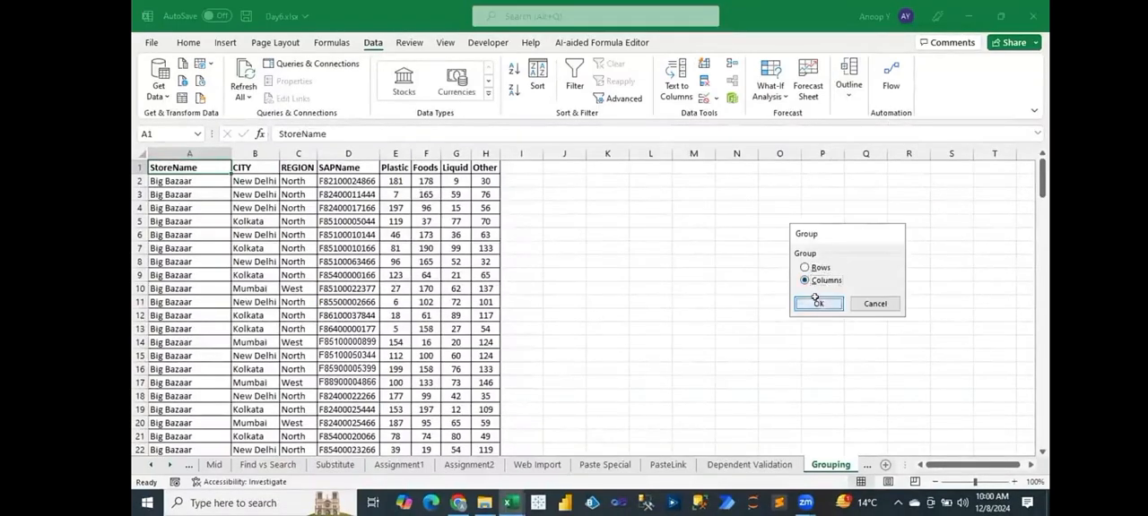
left_click(810, 305)
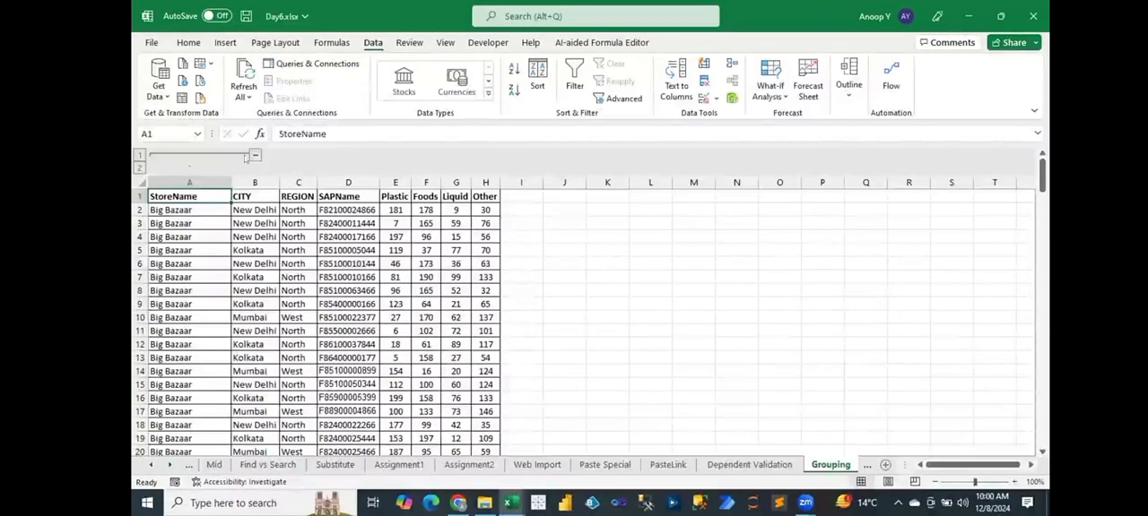
left_click(254, 157)
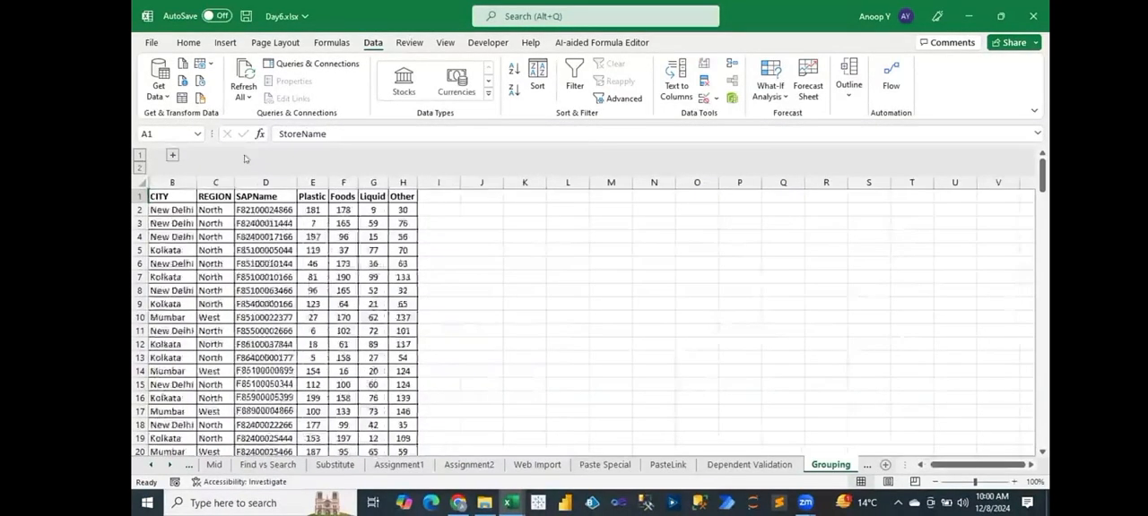
left_click(173, 156)
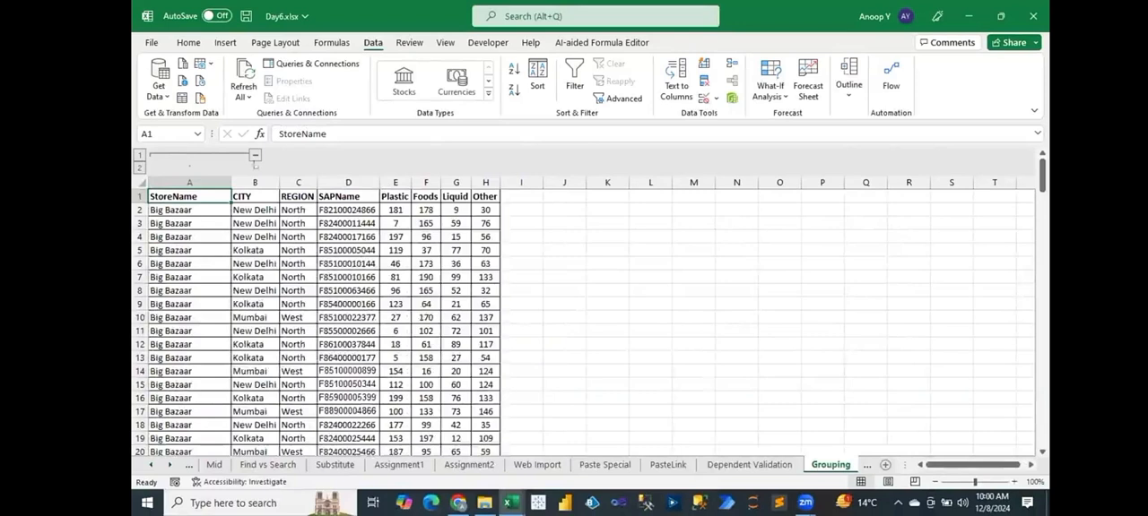
Ungroup the StoreName column using the Columns option.
left_click(848, 85)
left_click(879, 163)
left_click(898, 180)
left_click(816, 281)
left_click(818, 303)
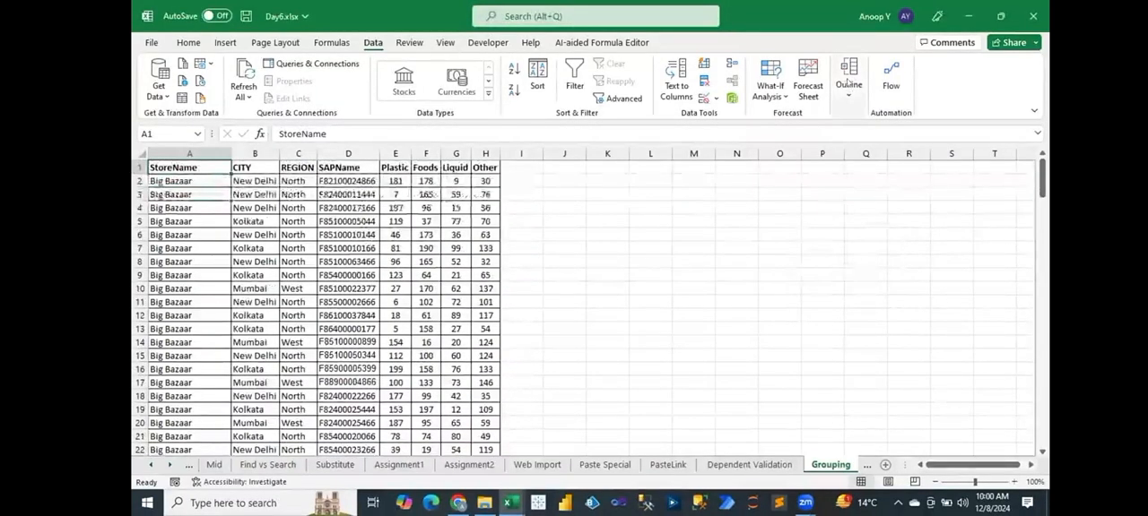
left_click(848, 86)
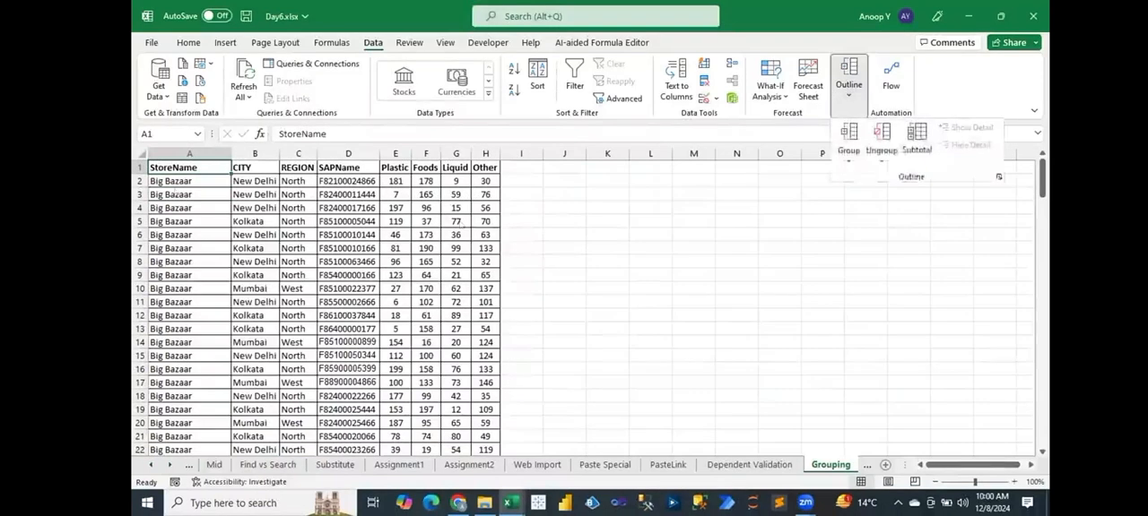
left_click(175, 166)
key("ctrl+shift+Down")
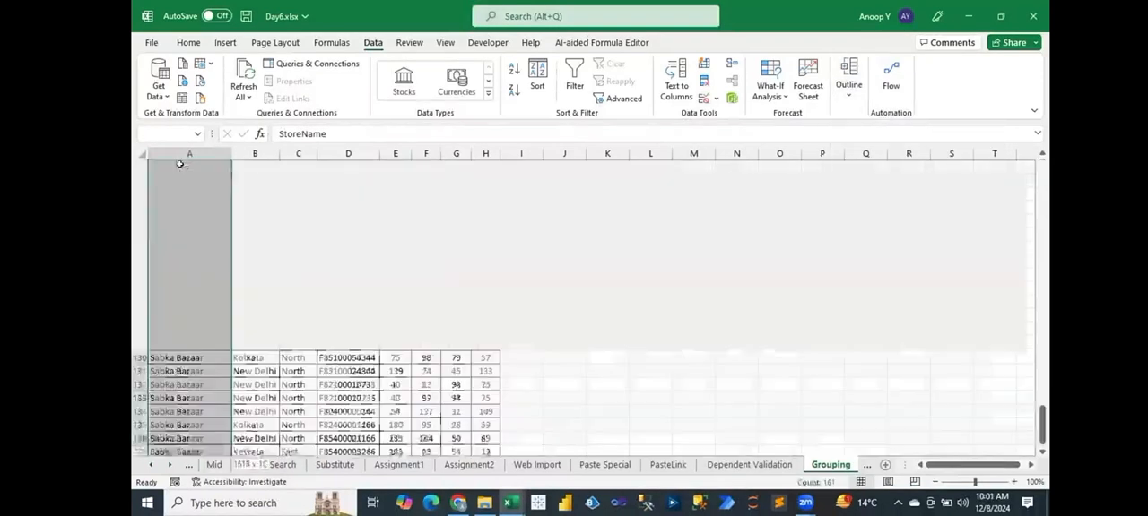
key("ctrl+shift+Right")
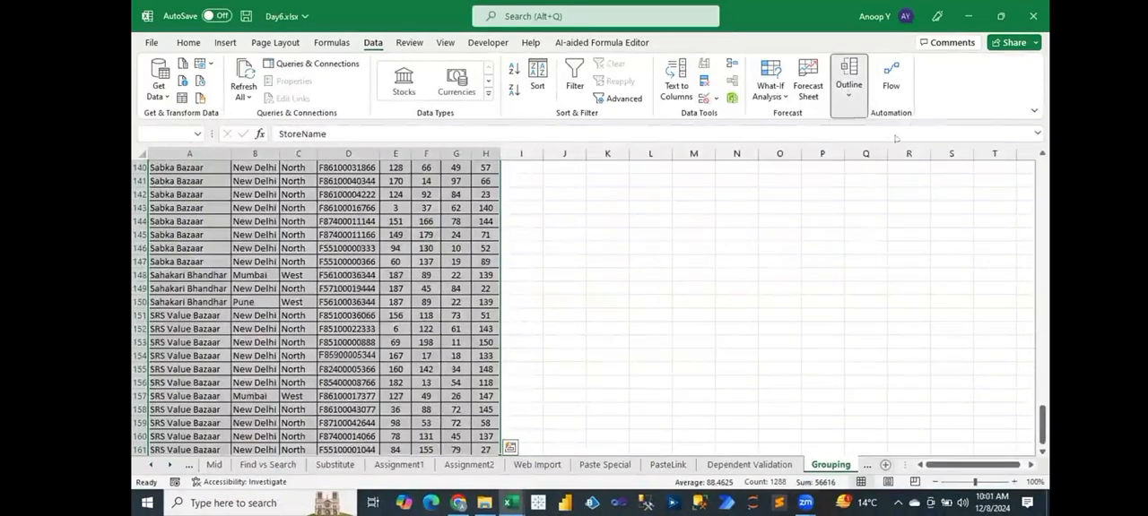
left_click(849, 87)
left_click(917, 142)
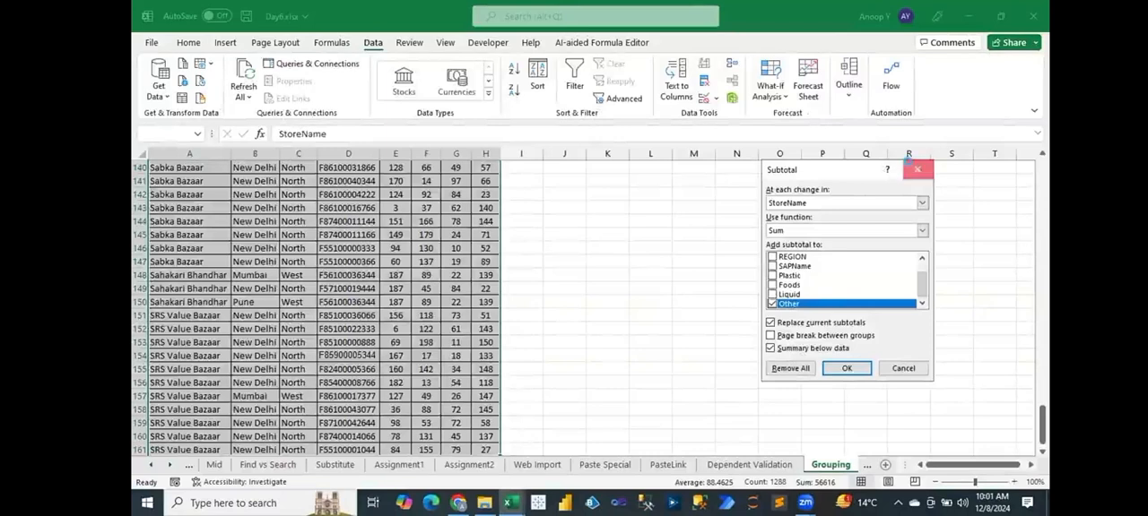
left_click(917, 170)
Group the StoreName, CITY, REGION and SAPName columns (A to D) using the Columns option.
left_click_drag(188, 168, 365, 167)
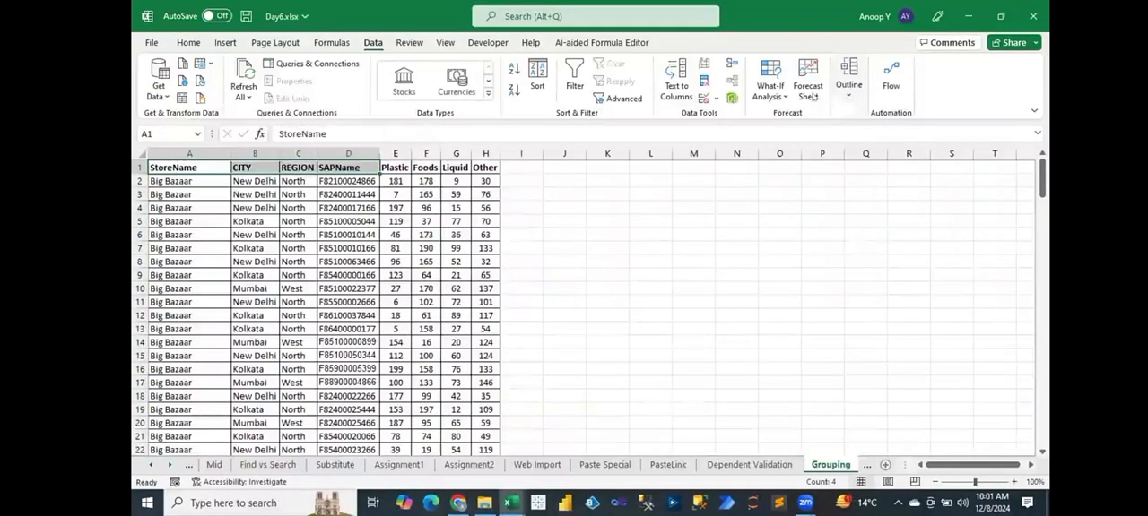
left_click(848, 83)
left_click(849, 154)
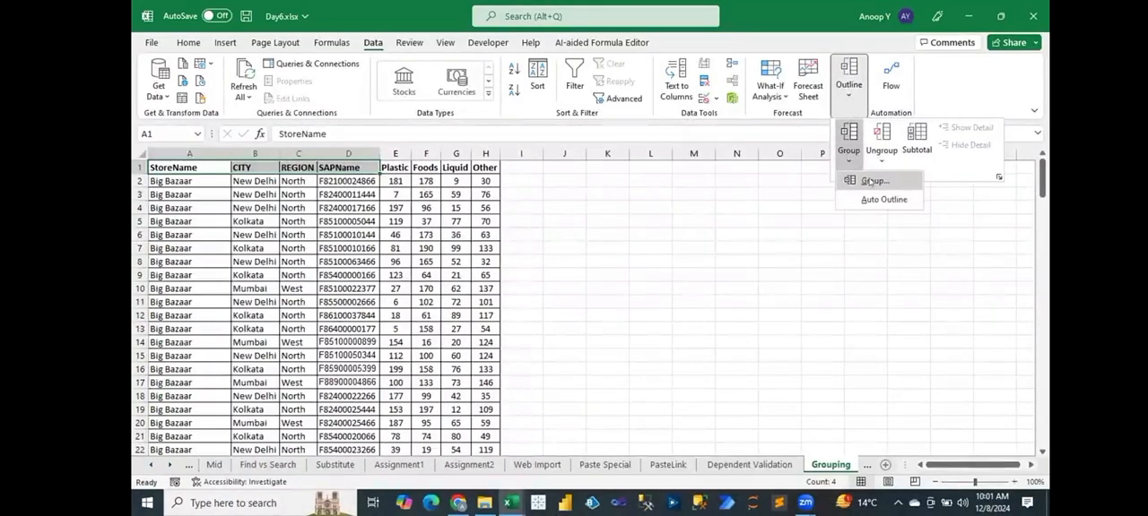
left_click(869, 181)
left_click(805, 280)
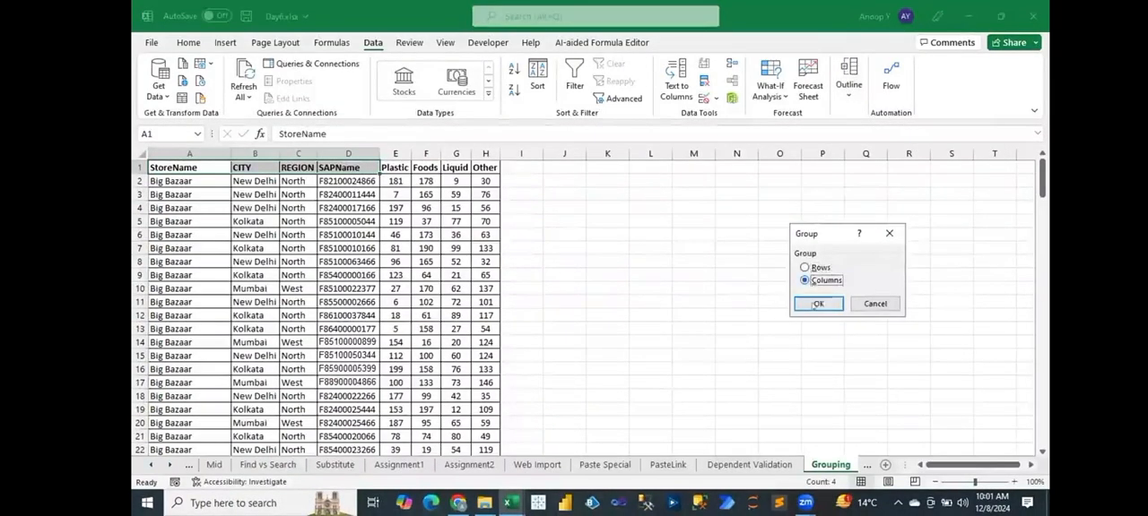
key("Return")
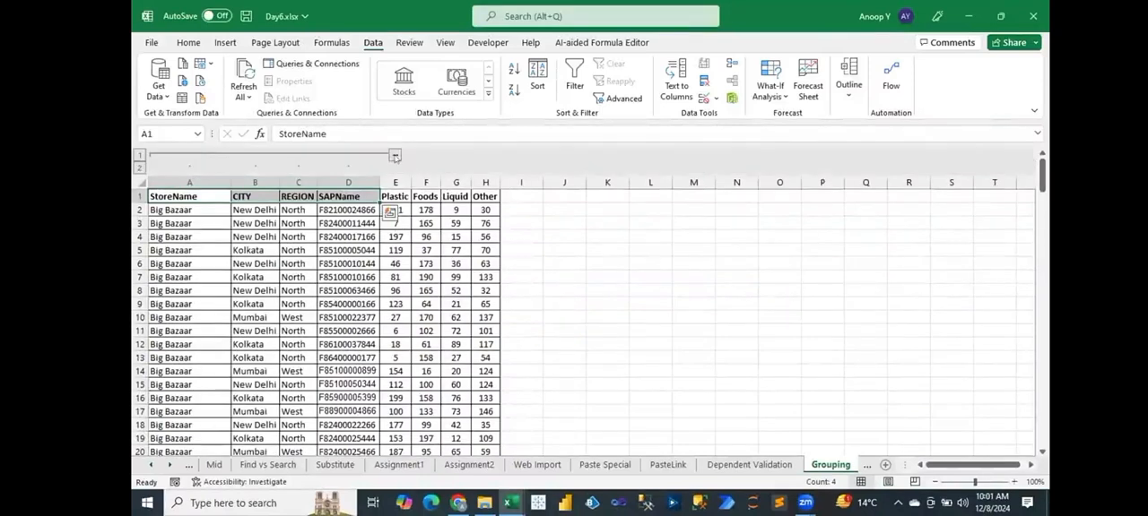
Collapse and expand the group of columns A to D twice to check how it hides the data.
left_click(395, 158)
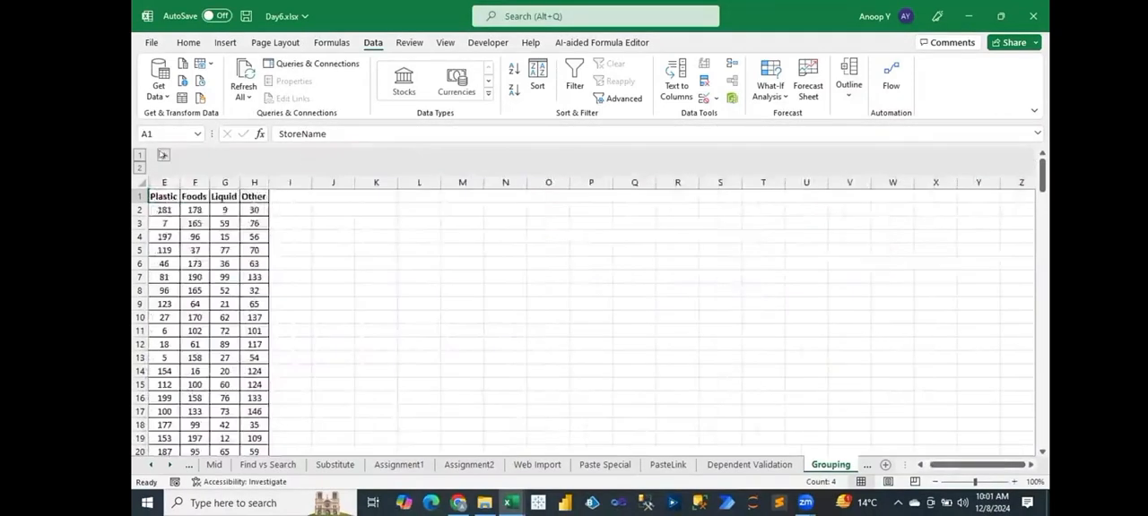
left_click(163, 155)
left_click(395, 156)
left_click(163, 156)
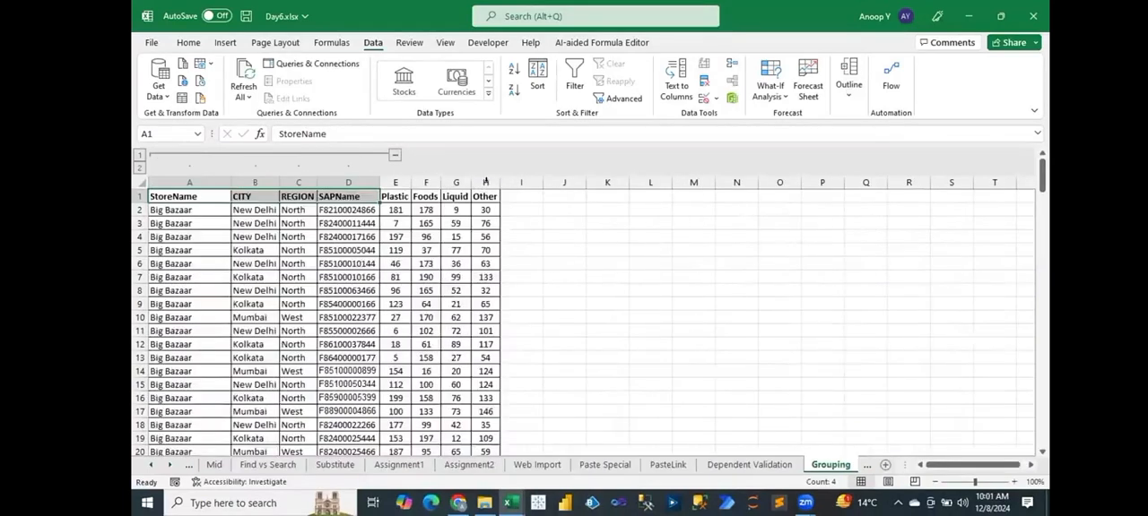
Ungroup columns A to D using the Columns option.
left_click(848, 85)
left_click(881, 160)
left_click(907, 180)
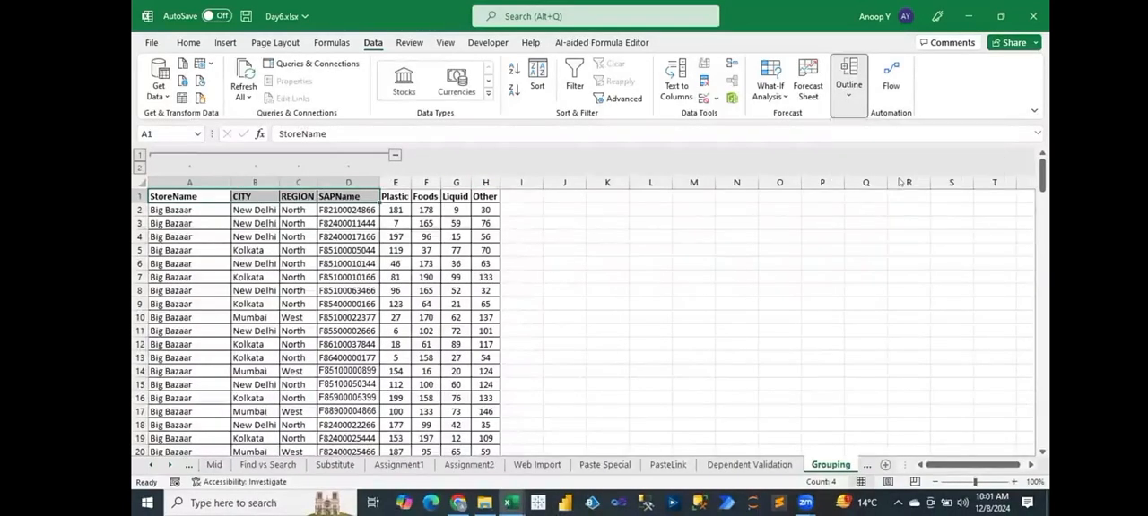
left_click(823, 281)
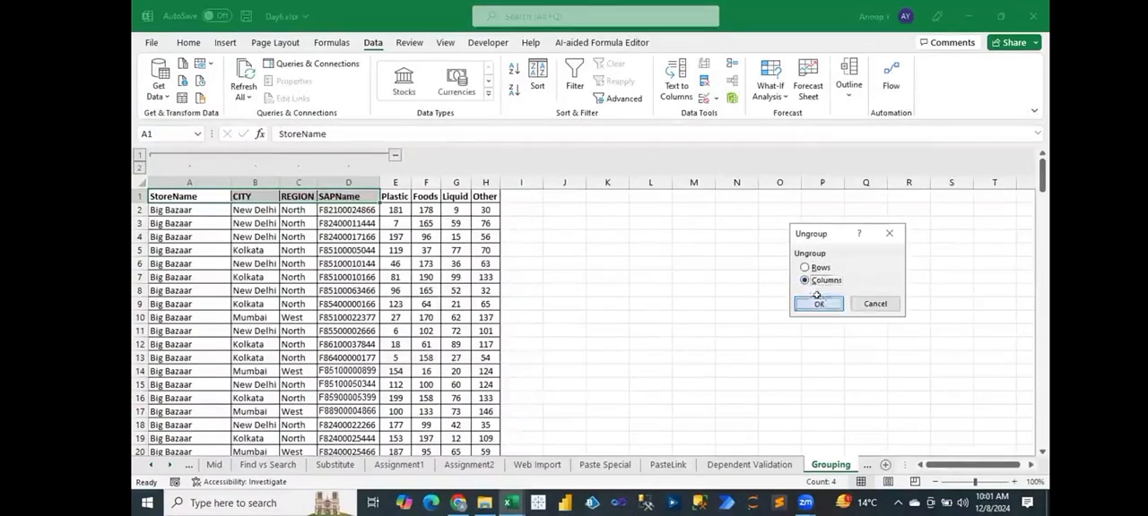
left_click(818, 304)
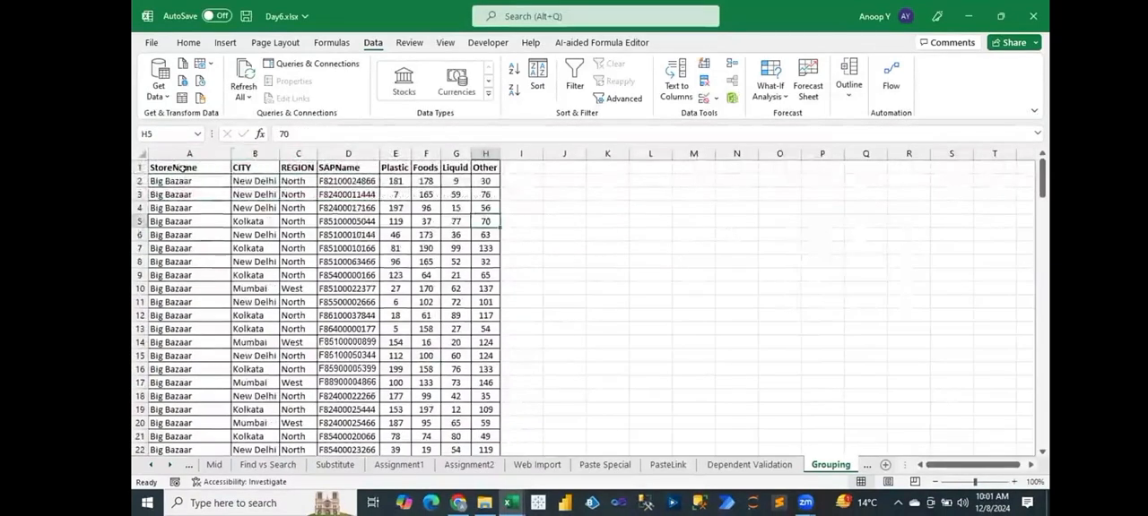
Add Sum subtotals at each change in StoreName for the Plastic, Foods, Liquid and Other columns.
left_click(848, 82)
left_click(917, 138)
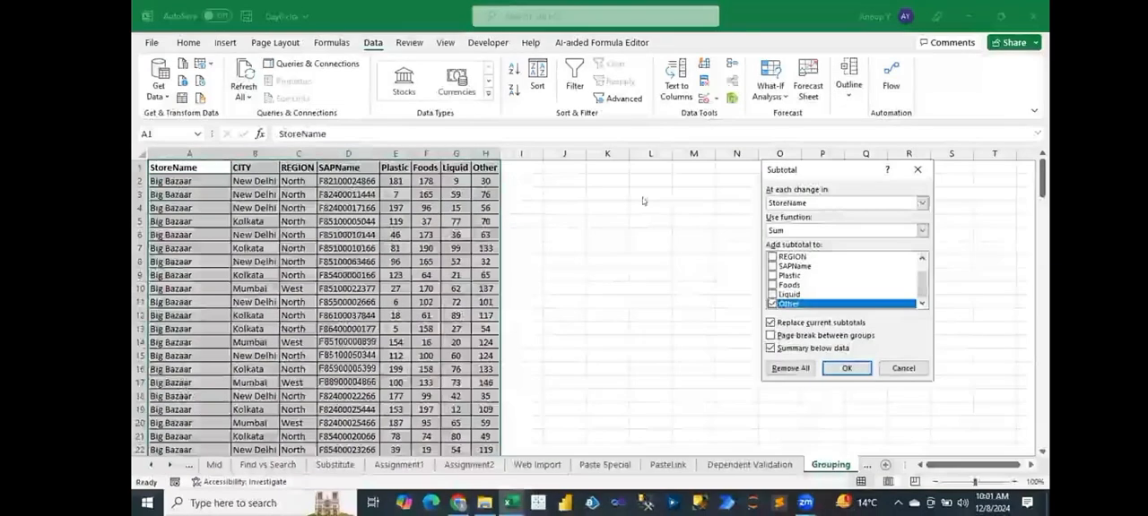
left_click(772, 304)
left_click_drag(921, 285, 920, 273)
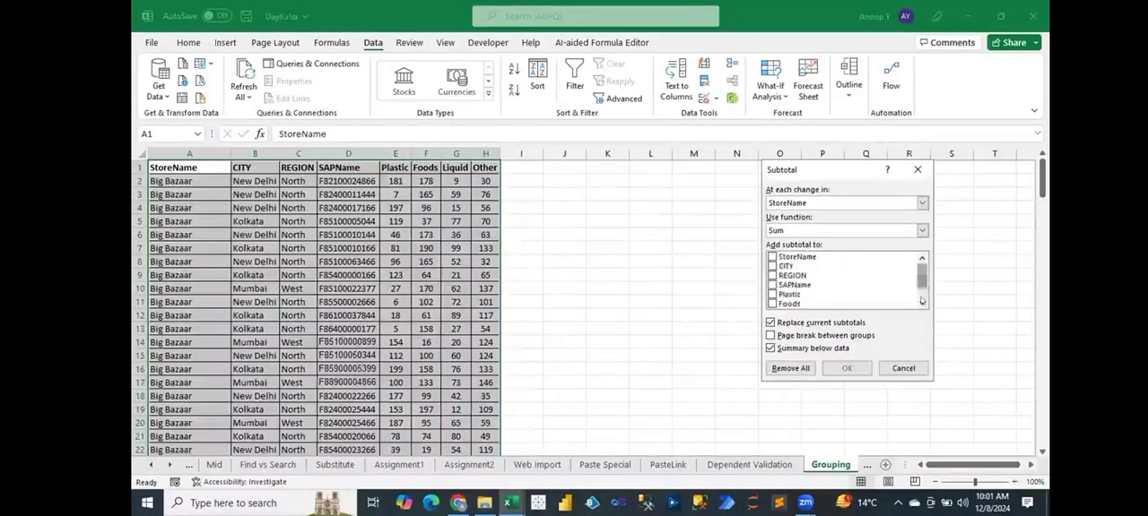
left_click(921, 304)
left_click(921, 304)
left_click(772, 275)
left_click(772, 285)
left_click(772, 294)
left_click(772, 304)
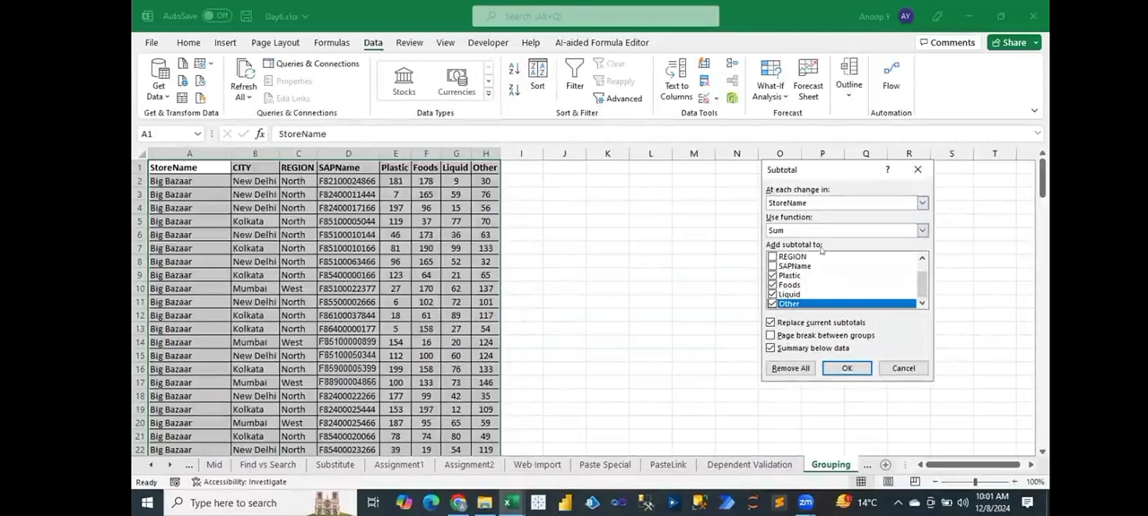
left_click(846, 368)
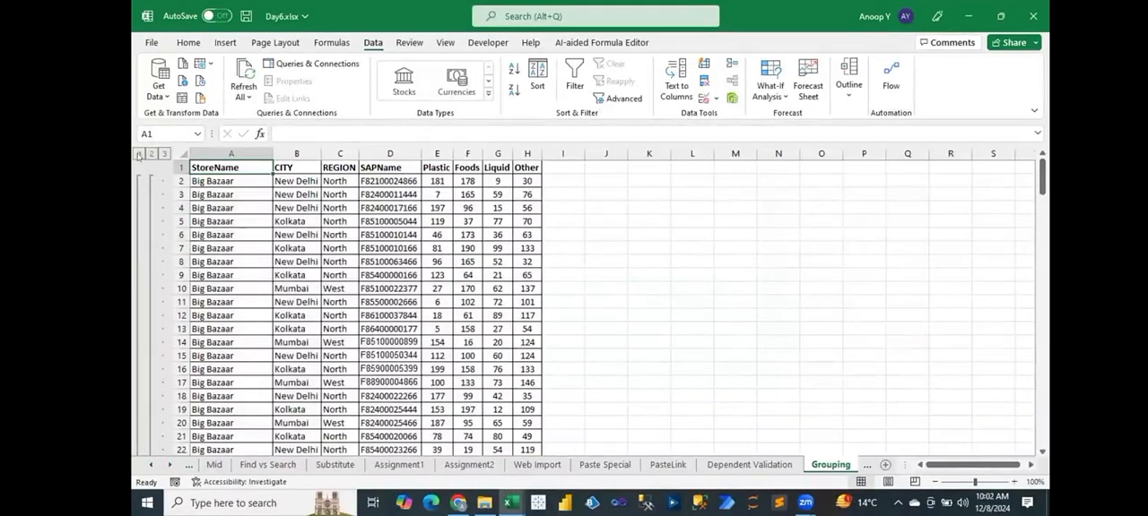
Collapse the outline to level 1 and examine the Grand Total row.
left_click(139, 155)
left_click_drag(254, 192, 499, 182)
left_click(313, 217)
Show outline level 2 and examine the Big Bazaar, Easy Day and Food Bazaar total rows.
left_click(152, 154)
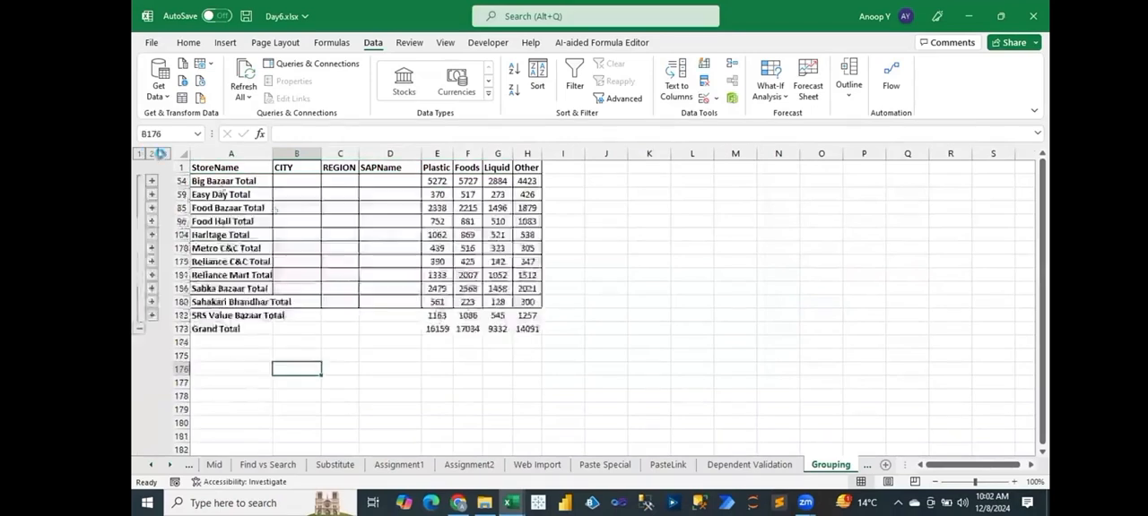
left_click(236, 178)
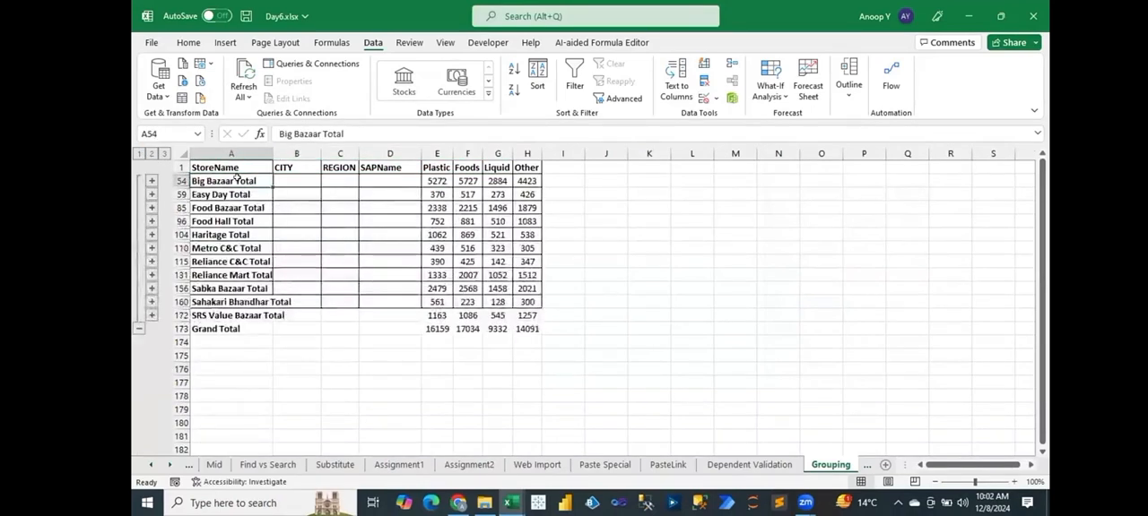
left_click_drag(405, 181, 523, 180)
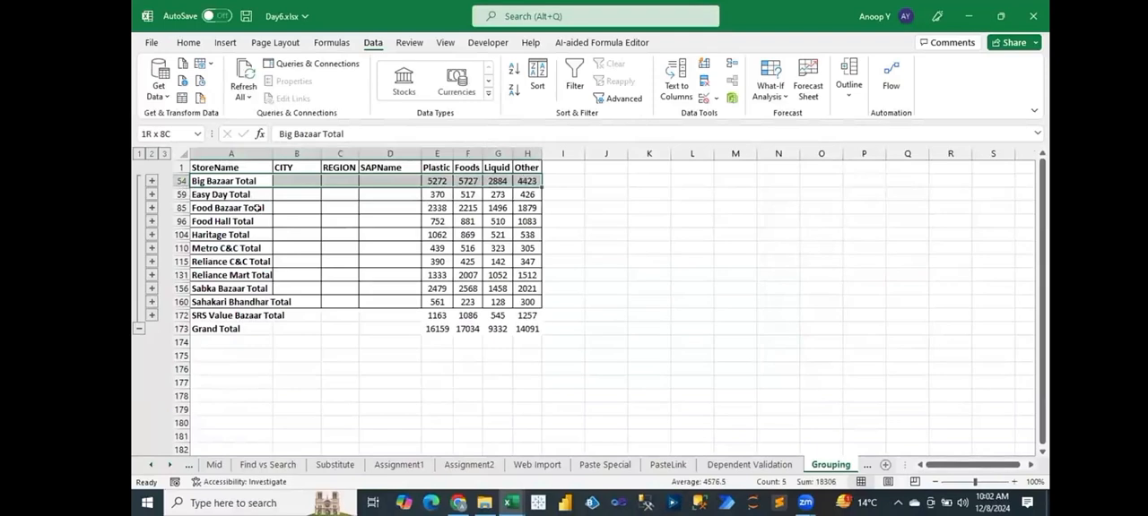
left_click_drag(235, 195, 528, 207)
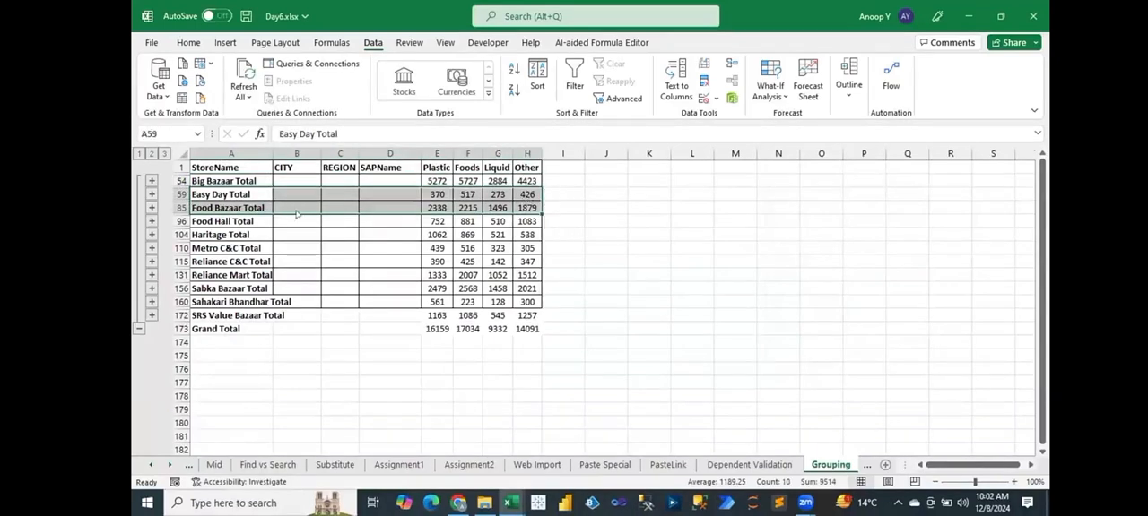
Show all detail rows at outline level 3, return to the level 2 store totals and select Big Bazaar Total.
left_click(165, 154)
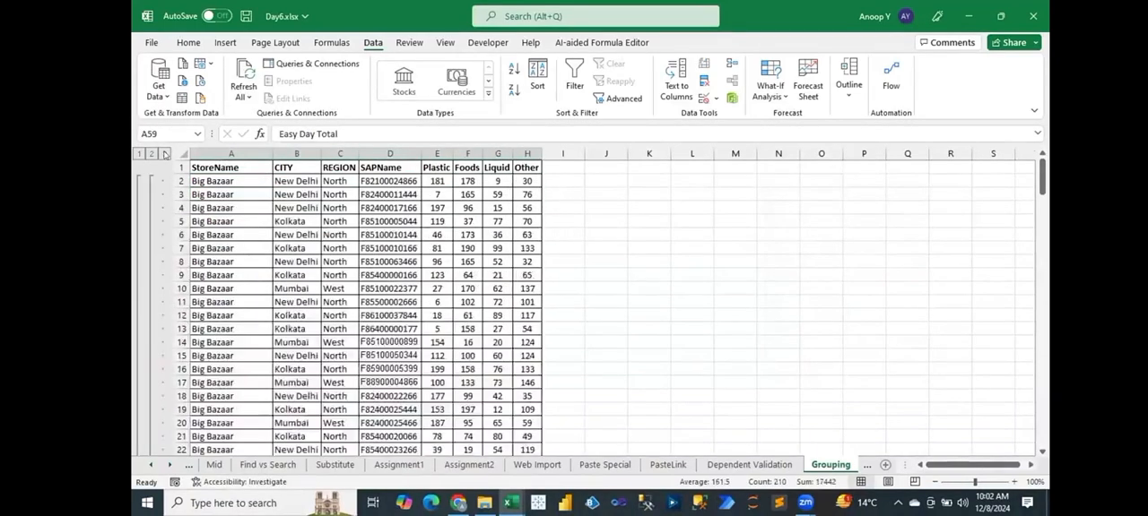
left_click(150, 154)
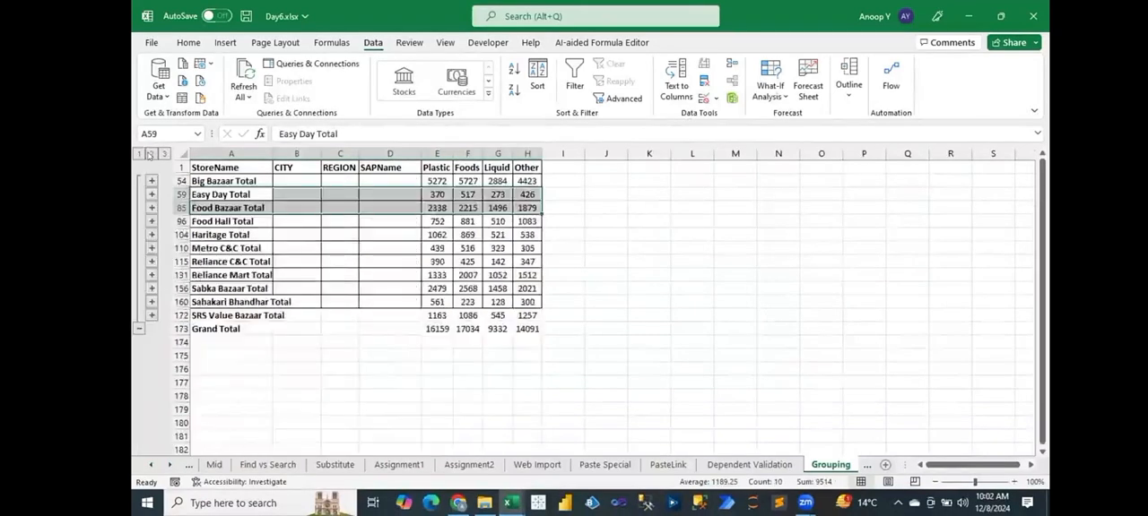
left_click(219, 180)
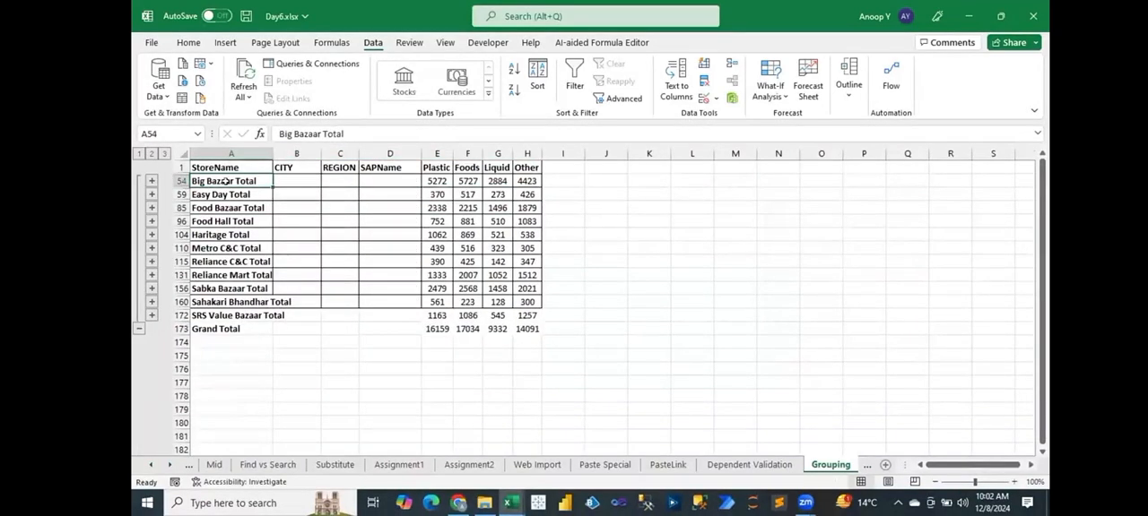
Expand the Easy Day group, select its detail rows to examine them, and collapse the group again.
left_click(226, 195)
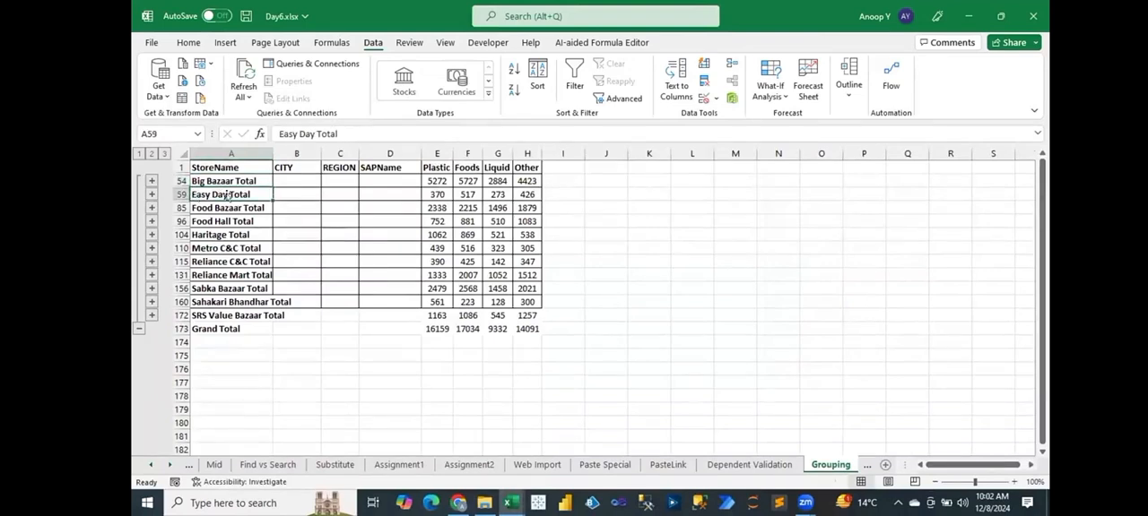
left_click(150, 195)
left_click_drag(212, 192, 532, 234)
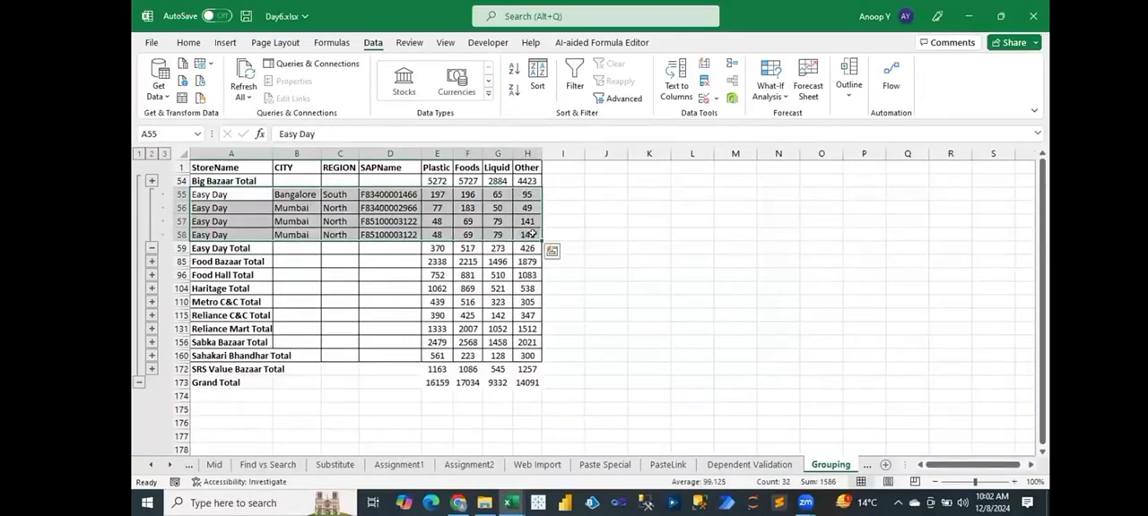
left_click(150, 248)
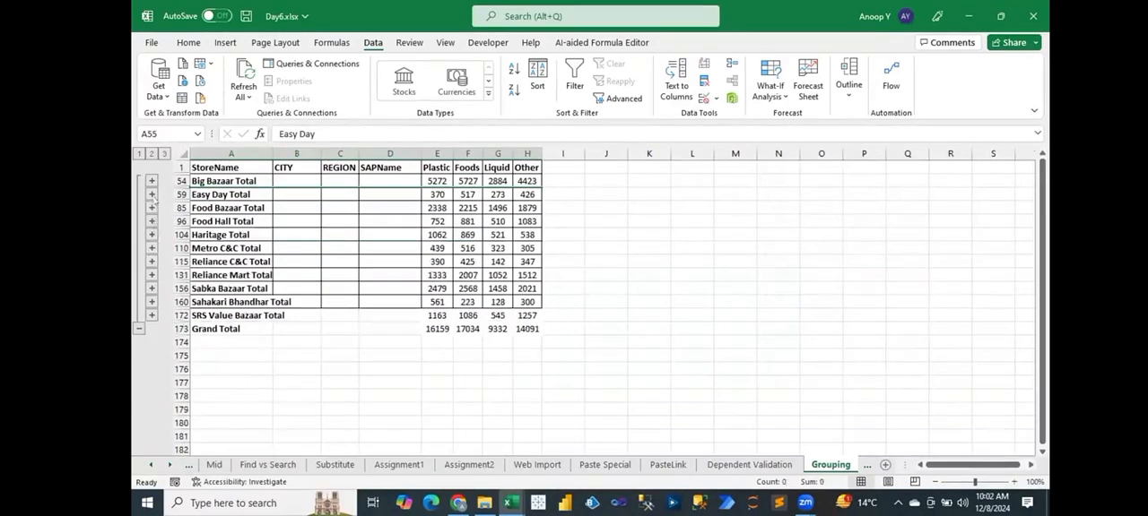
Expand and collapse the Easy Day group once more, and expand the Food Bazaar group.
left_click(152, 195)
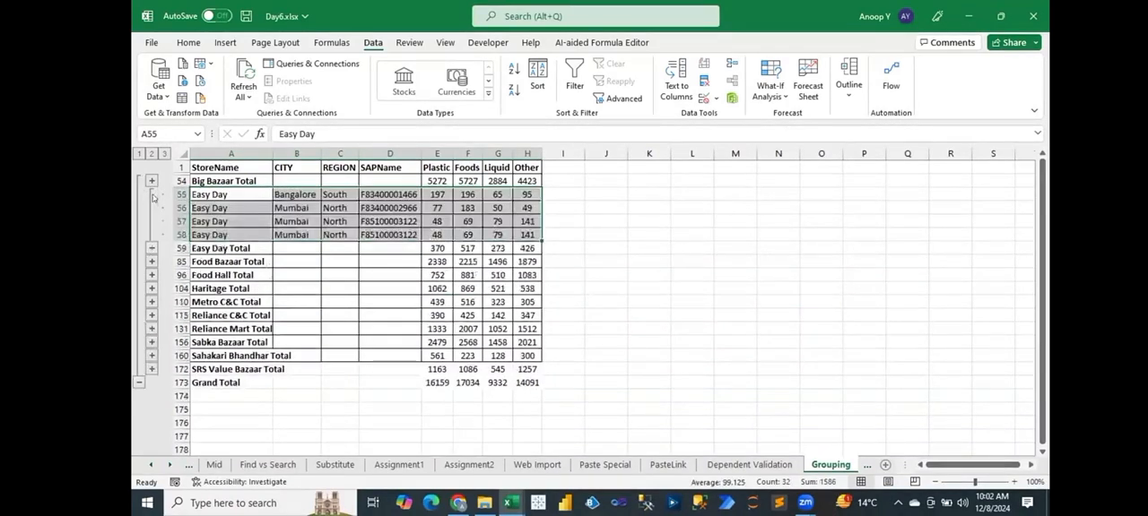
left_click(151, 248)
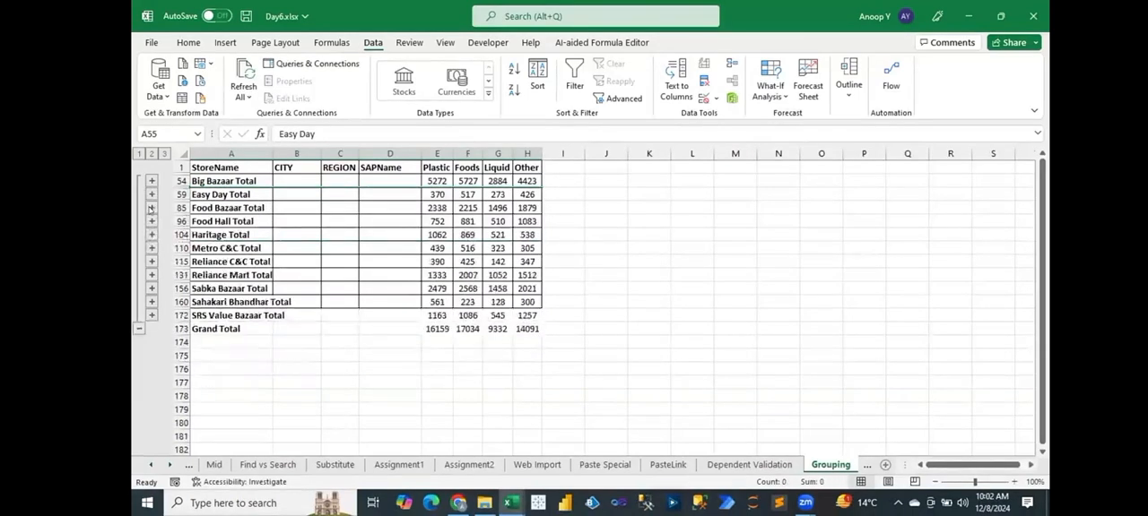
left_click(151, 208)
left_click(215, 195)
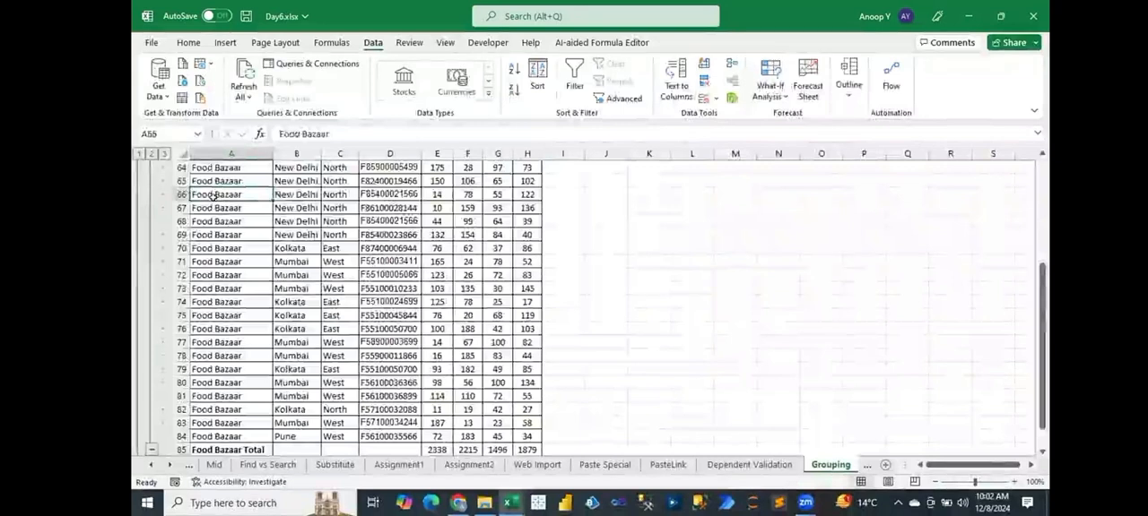
Examine the Food Bazaar detail rows, collapse the group and return to the StoreName header cell.
key("ctrl+Home")
key("Down")
key("Down")
key("Down")
key("Down")
key("Down")
key("Down")
key("Down")
key("Down")
key("Down")
key("Down")
key("Down")
key("Down")
key("Down")
key("Down")
key("Down")
key("Down")
key("Down")
key("Down")
key("Down")
key("Down")
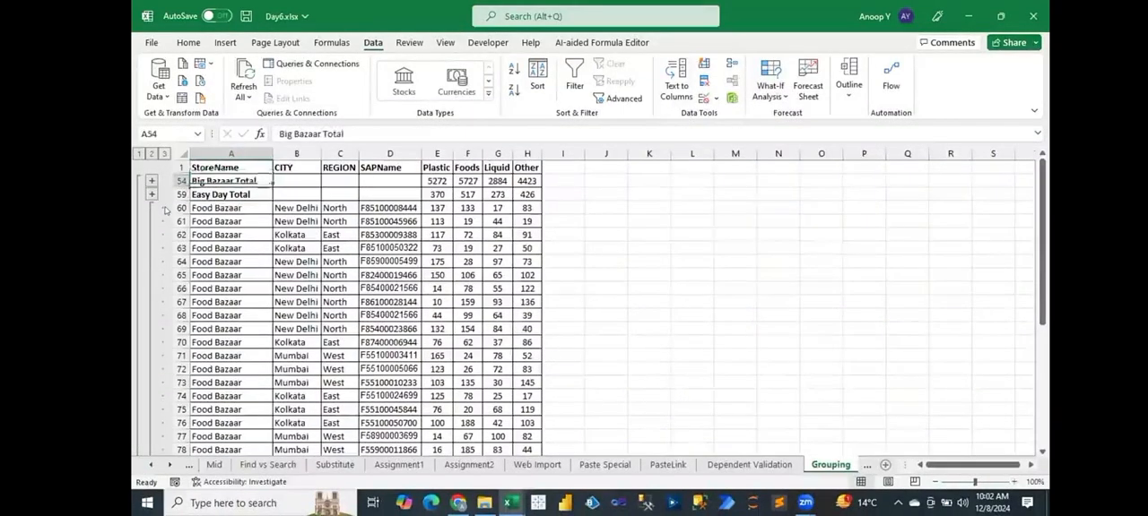
key("Down")
key("Down")
key("Down")
key("Down")
key("Down")
key("Down")
key("Down")
key("Down")
key("Down")
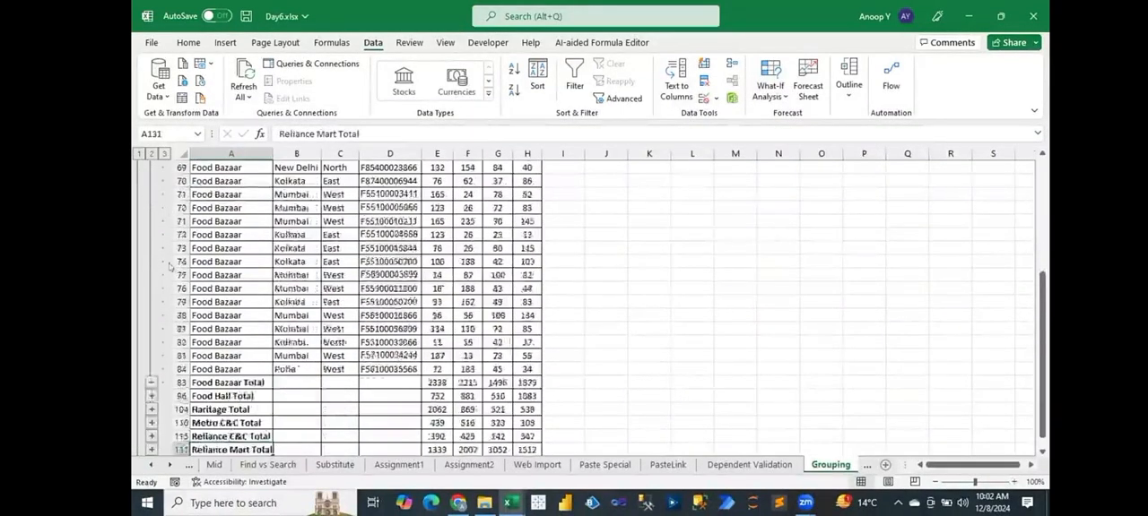
left_click(258, 191)
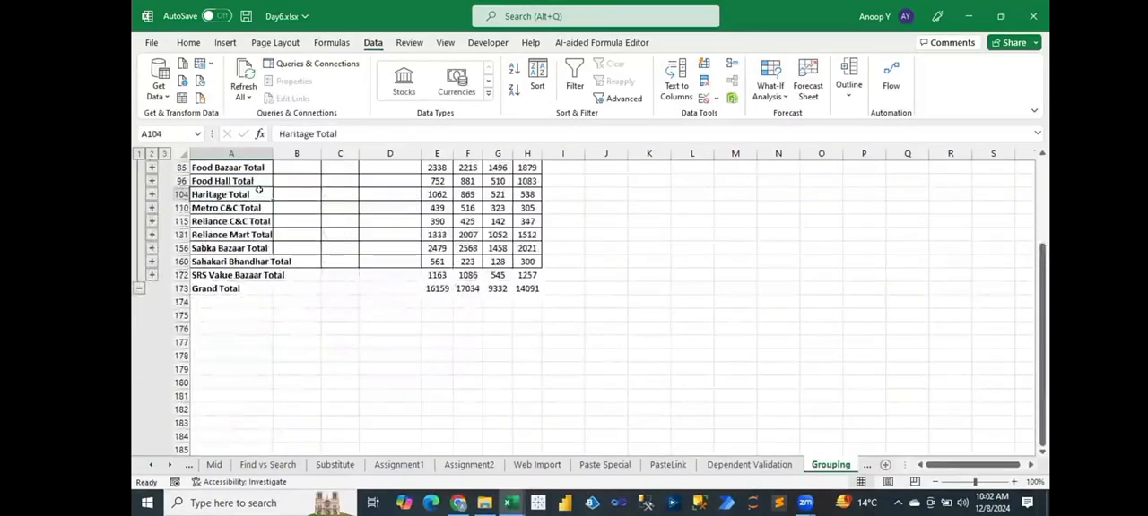
key("ctrl+Home")
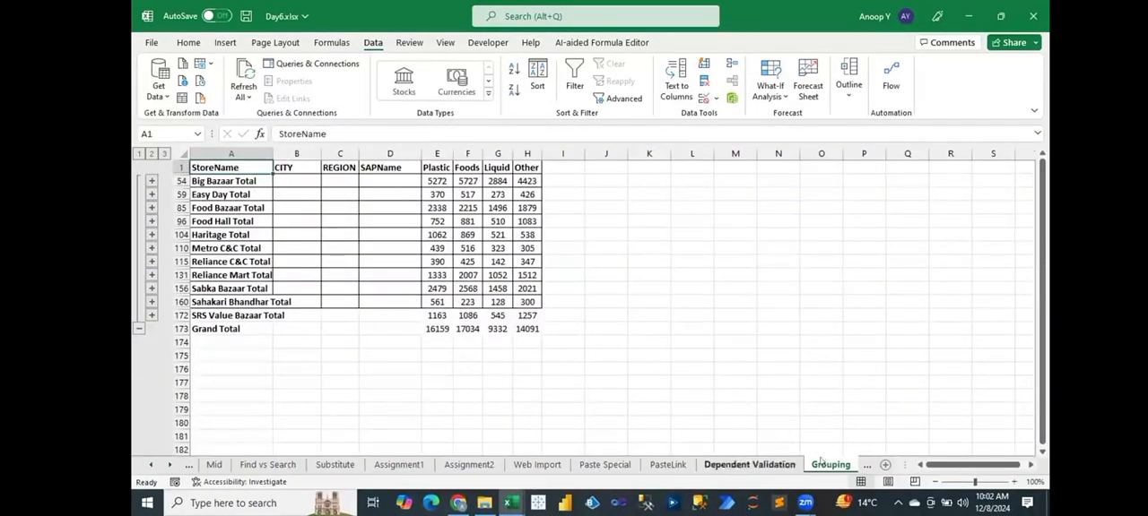
Rename the Grouping sheet as "Grouping and Subtotal".
left_click(821, 465)
double_click(821, 465)
key("End")
type("and Subtotal")
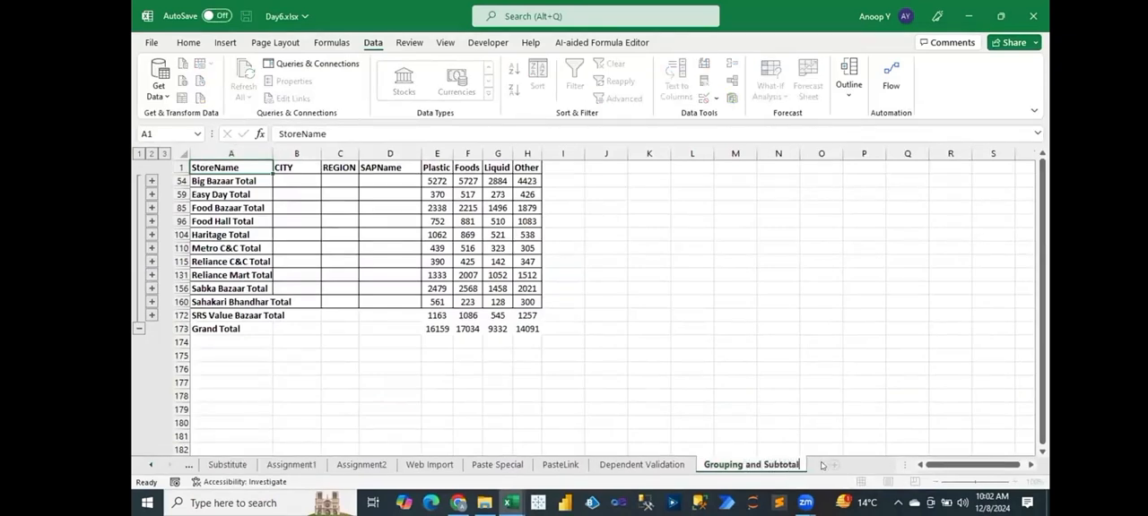
key("Return")
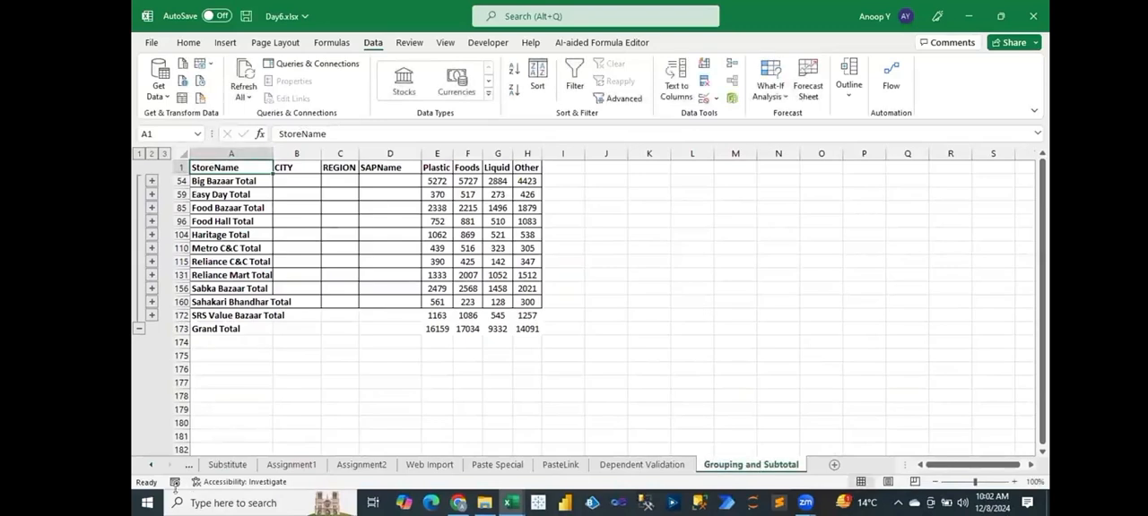
Add the topic "Grouping and Subtotal" in cell B14 of the Index sheet, below Dependent Validation.
left_click(215, 465)
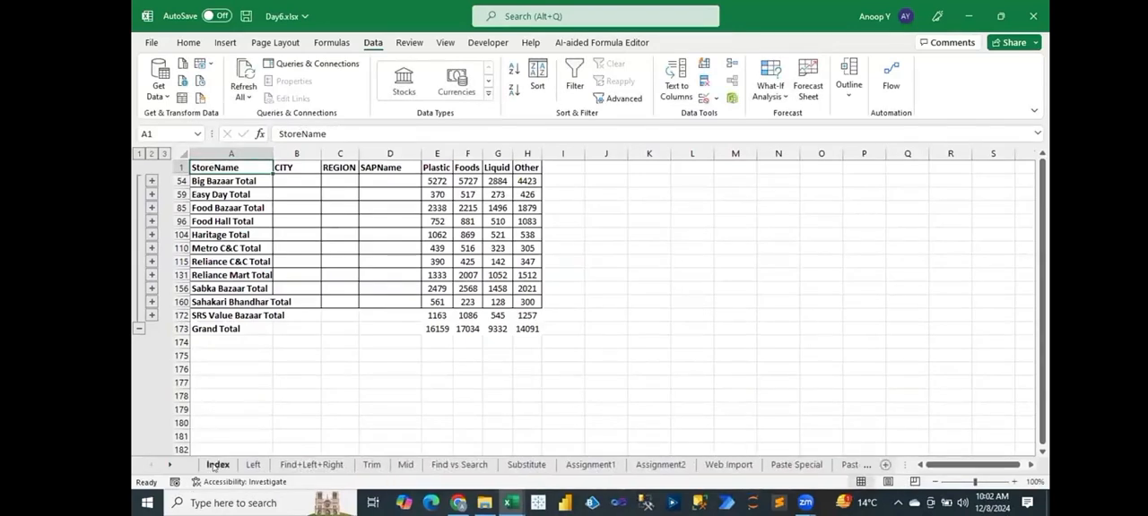
double_click(237, 362)
type("Grouping and Subtotal")
key("ctrl+Return")
Copy only the formatting of the Dependent Validation cell onto the Grouping and Subtotal topic in B14.
key("Up")
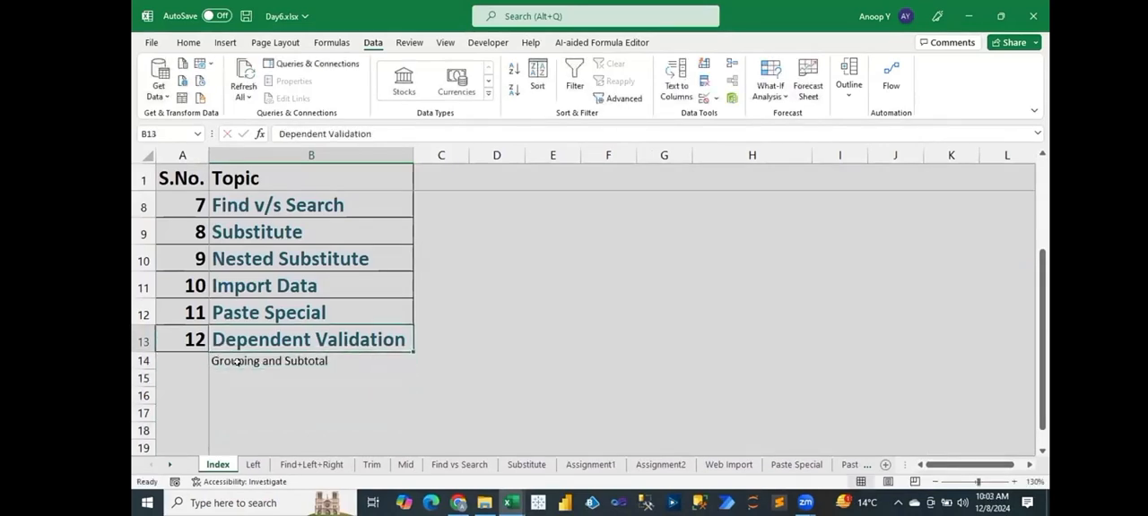
key("ctrl+c")
key("Down")
key("ctrl+alt+v")
key("t")
key("Return")
Enter serial number 13 in A14 with the formatting of the cell above, and save the workbook.
key("Left")
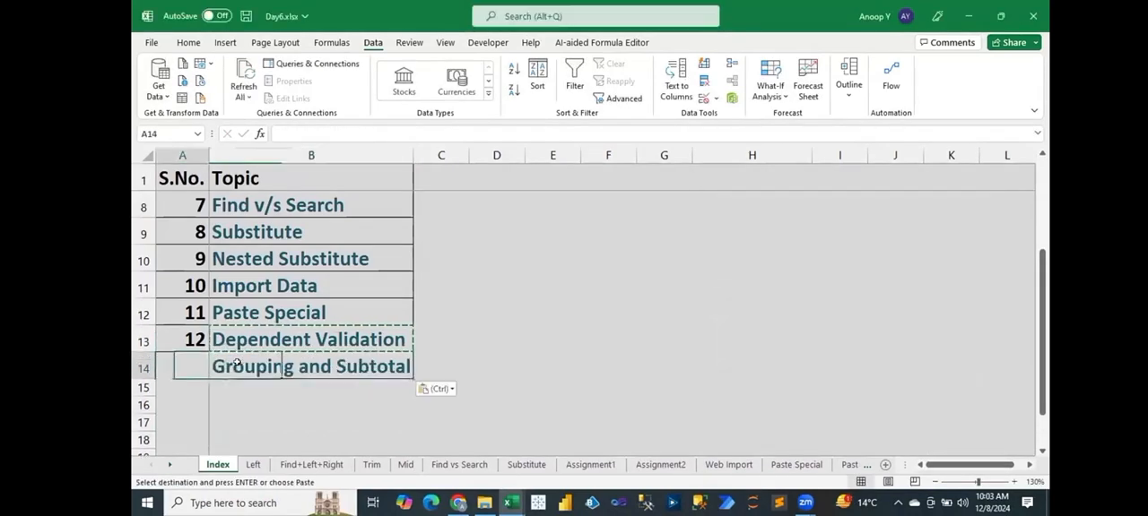
key("ctrl+d")
type("13")
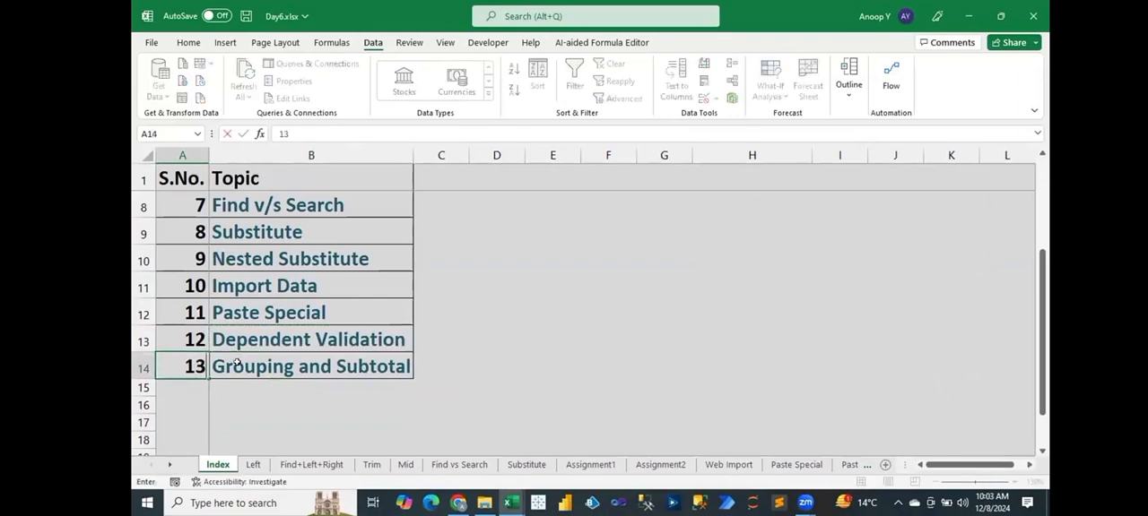
key("Return")
key("Up")
key("ctrl+Up")
key("Down")
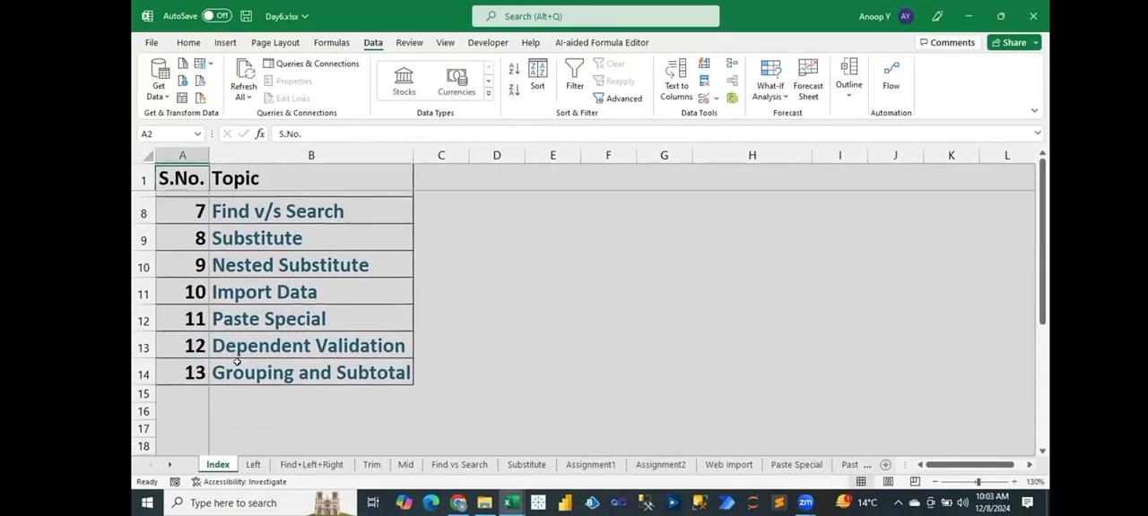
key("ctrl+s")
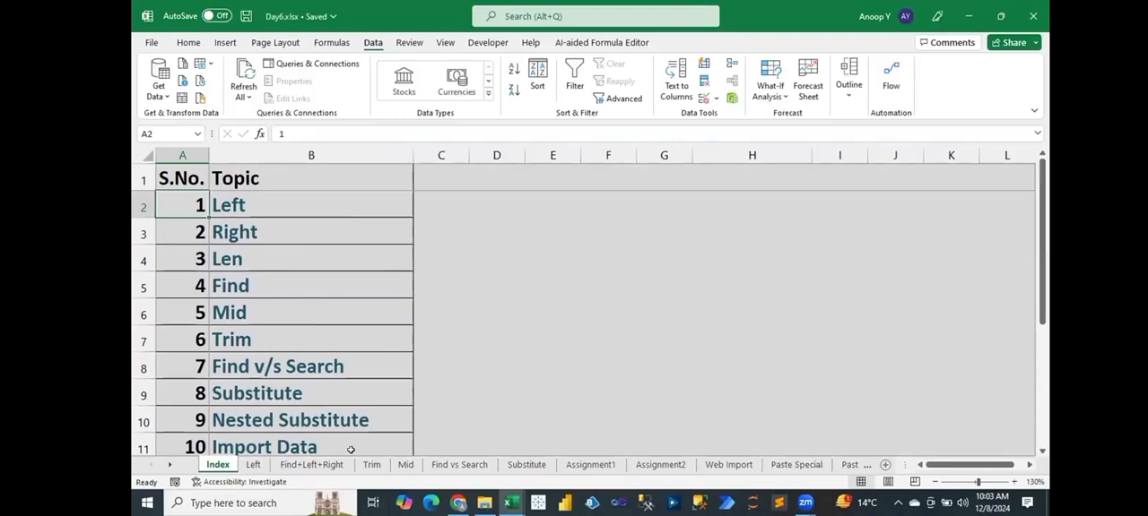
Enter serial number 14 in A15 below the last index entry, matching the formatting of the cell above.
left_click(258, 412)
key("ctrl+Down")
key("Down")
key("Left")
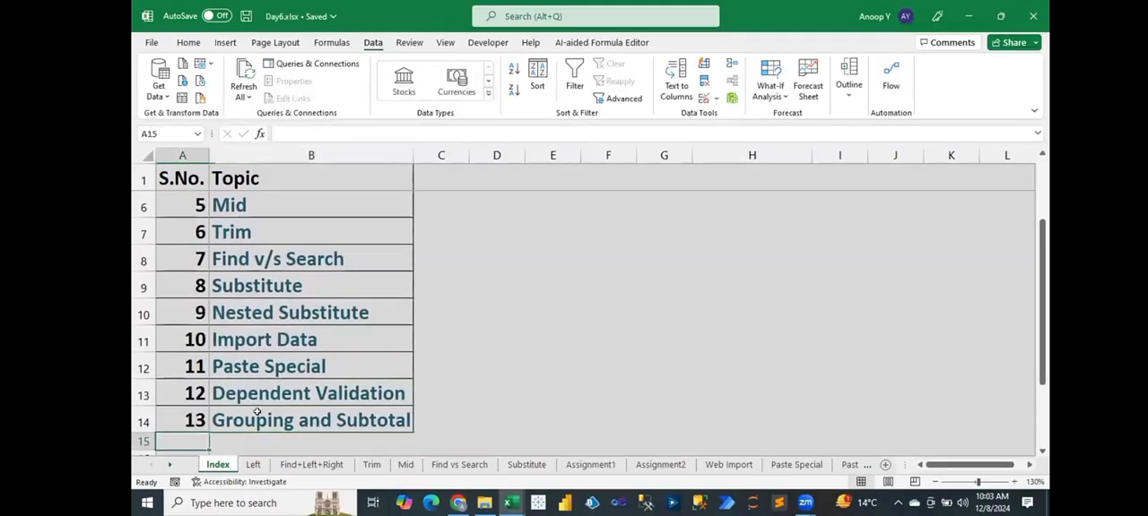
key("ctrl+d")
type("14")
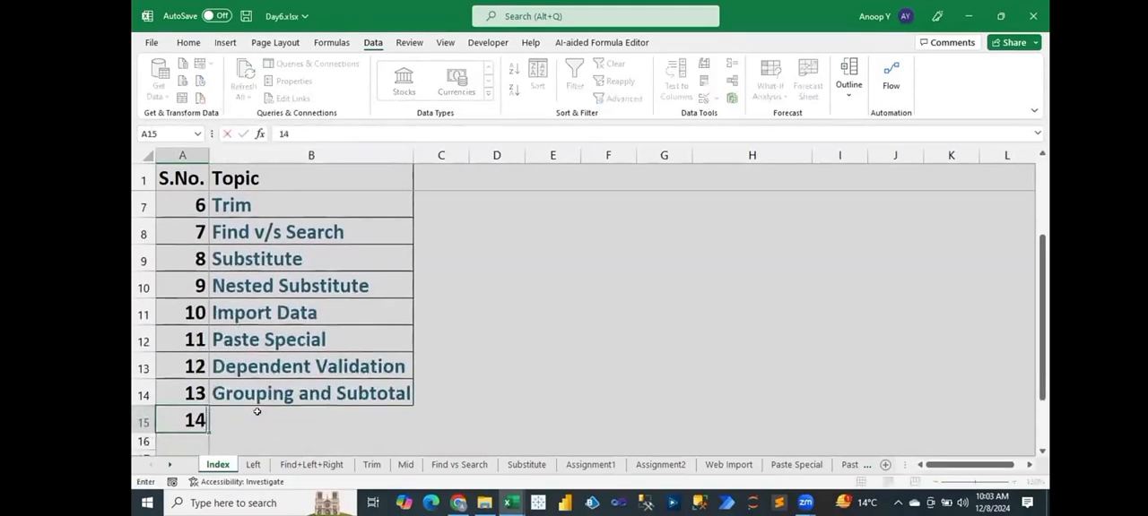
Enter the topic "Macro" in B15 with the formatting of the cell above, and save the workbook.
key("Tab")
key("ctrl+d")
type("Macro")
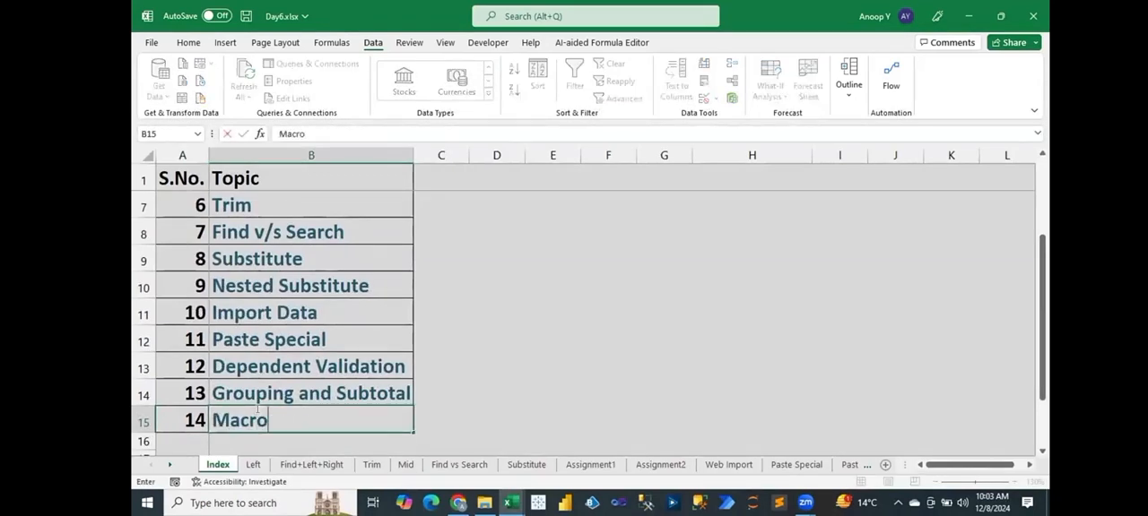
key("Return")
key("ctrl+Home")
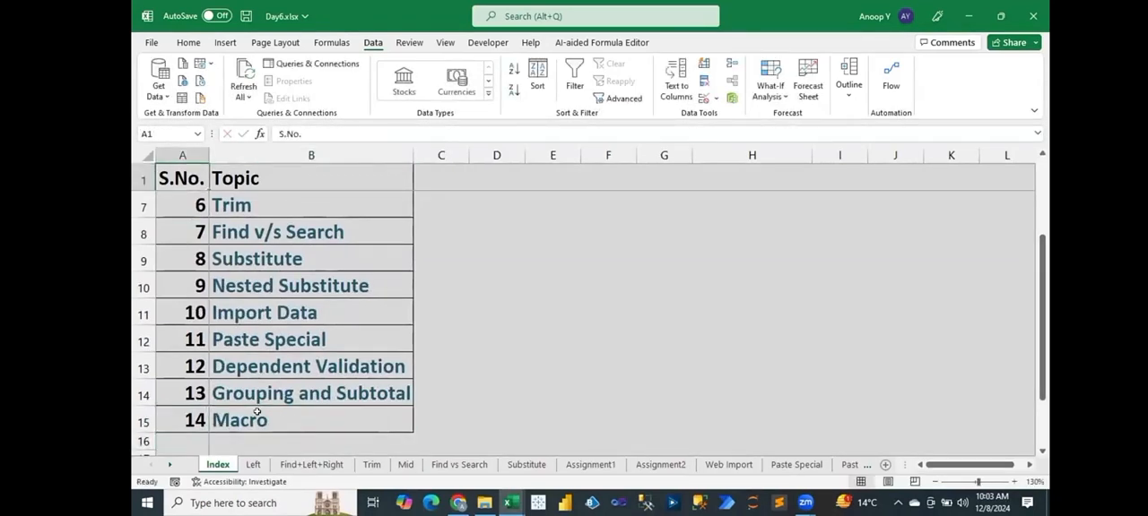
scroll(257, 412, "up", 2)
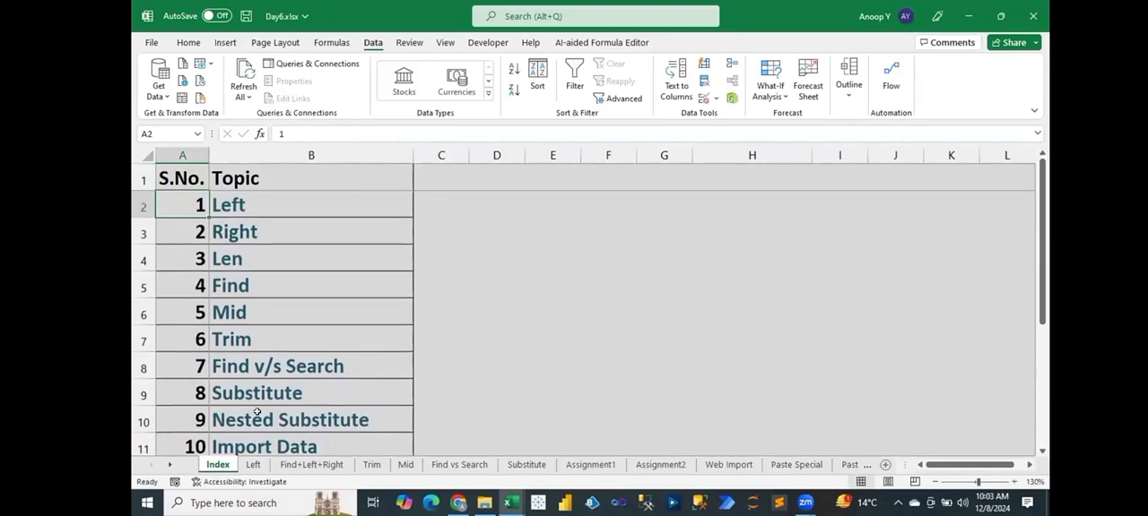
key("ctrl+s")
Insert a new worksheet after the Grouping and Subtotal sheet.
left_click(849, 464)
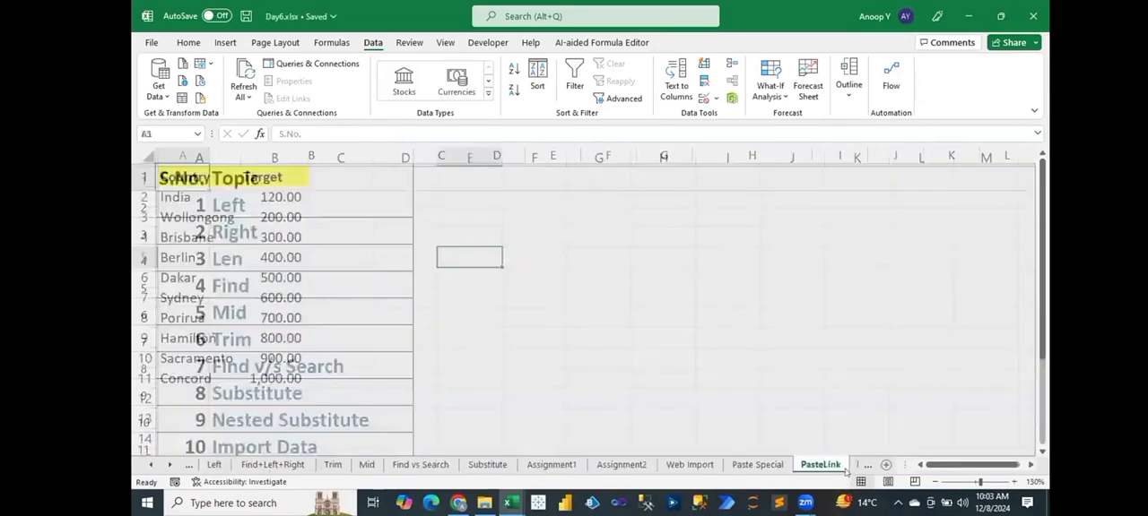
left_click(169, 464)
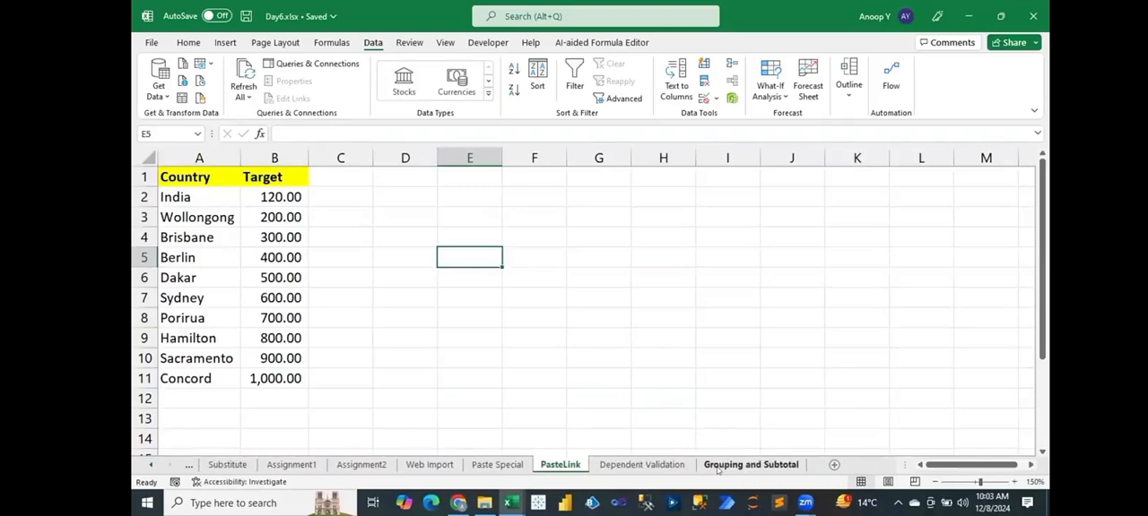
left_click(720, 469)
left_click(834, 465)
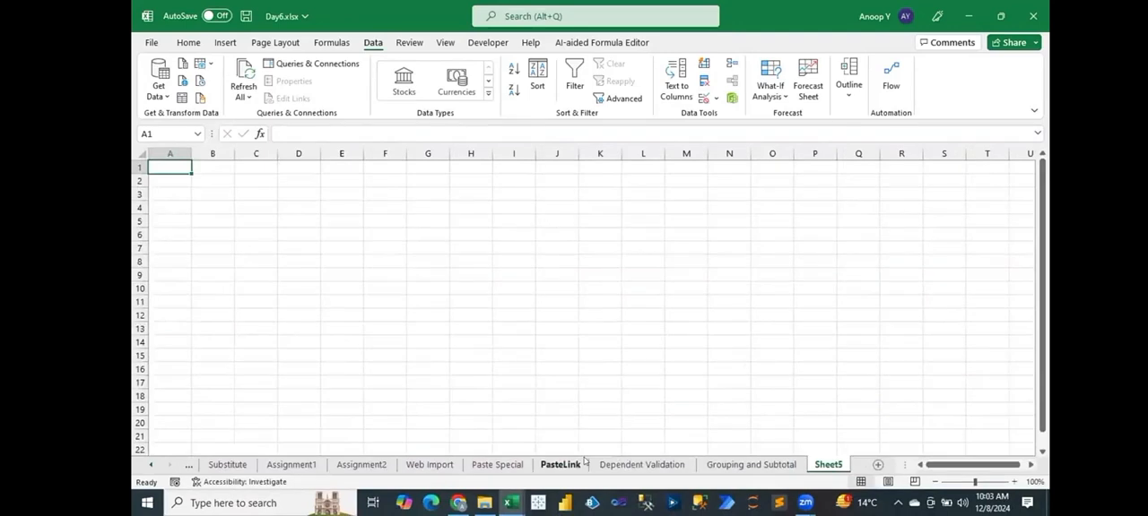
Copy the Maruti list in A1:A5 of the Dependent Validation sheet to cell A1 of the new sheet.
left_click(619, 464)
left_click_drag(175, 171, 179, 234)
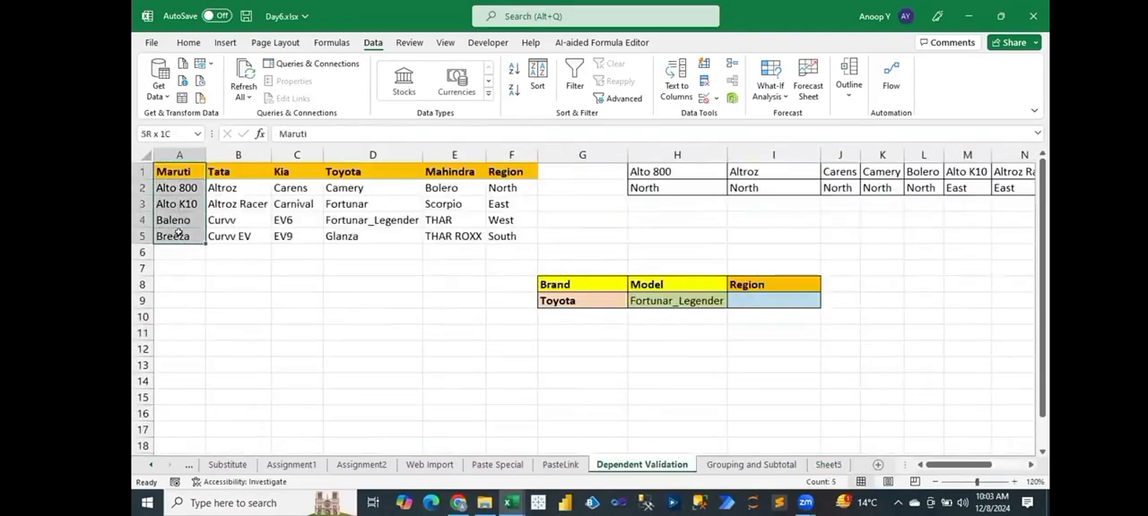
key("ctrl+c")
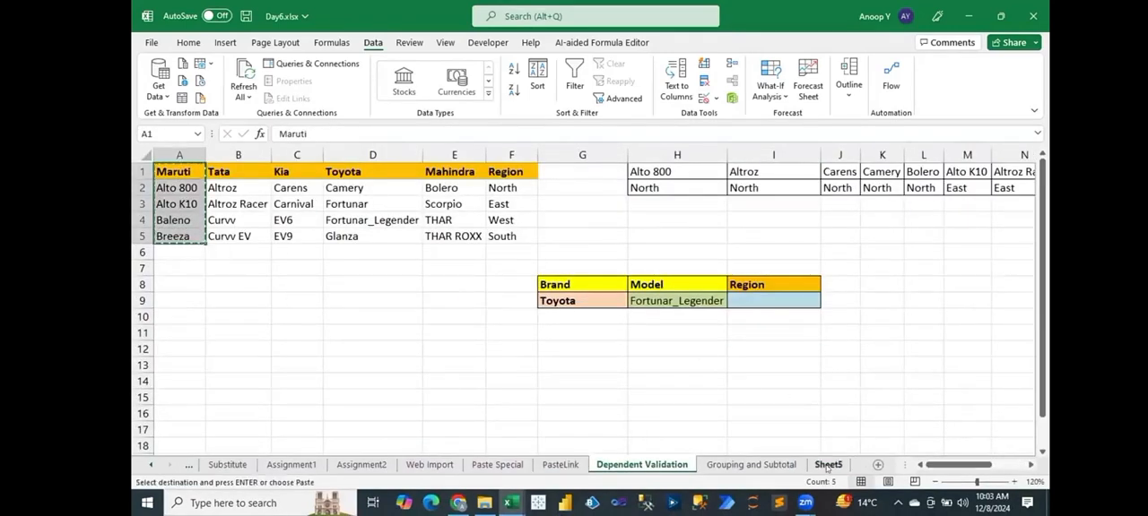
left_click(828, 465)
key("ctrl+v")
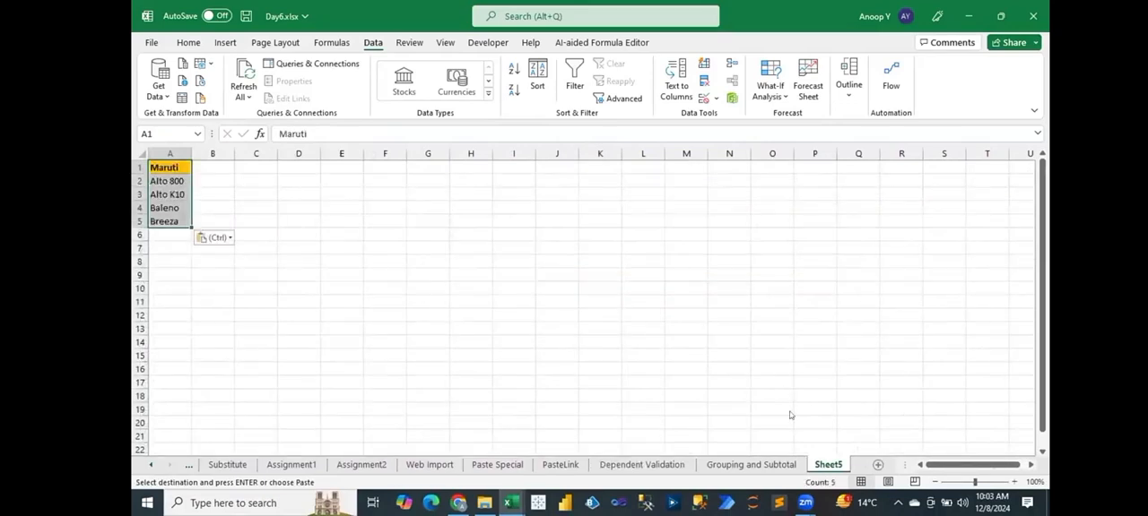
Rename the new sheet as "Macro".
double_click(828, 464)
type("Macro")
key("Return")
left_click(513, 288)
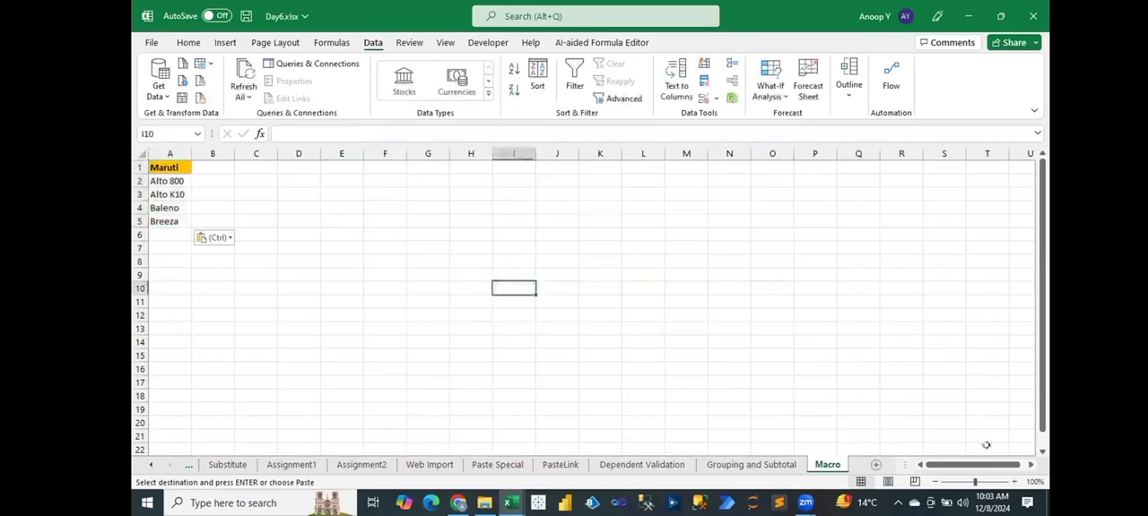
Enter the file extensions ".xlsm" in H1 and ".xlsb" in H2 of the Macro sheet.
left_click(1015, 482)
left_click(1014, 482)
left_click(1014, 482)
left_click(1014, 483)
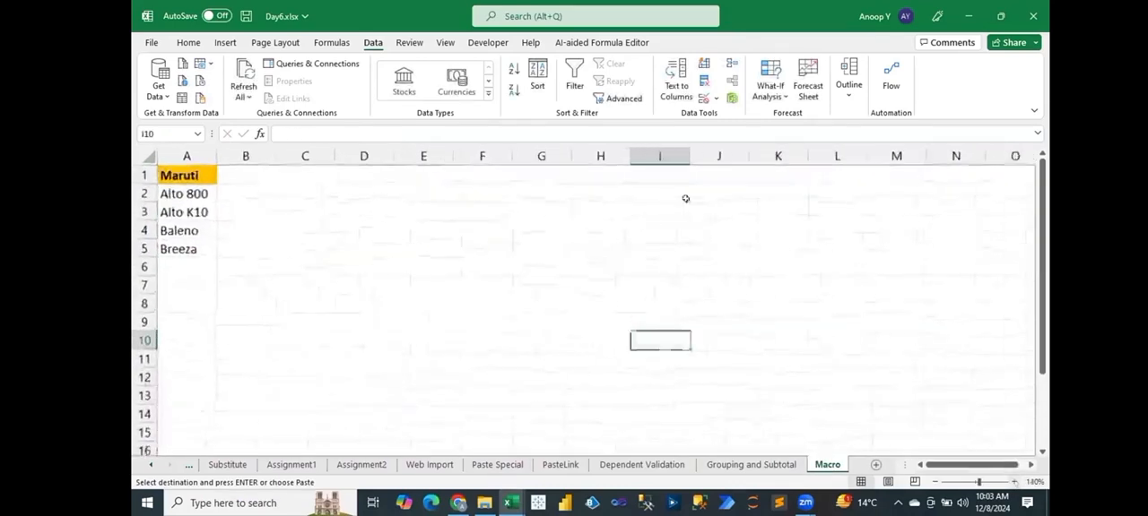
left_click(611, 175)
key("Escape")
type(".xlsm")
key("Return")
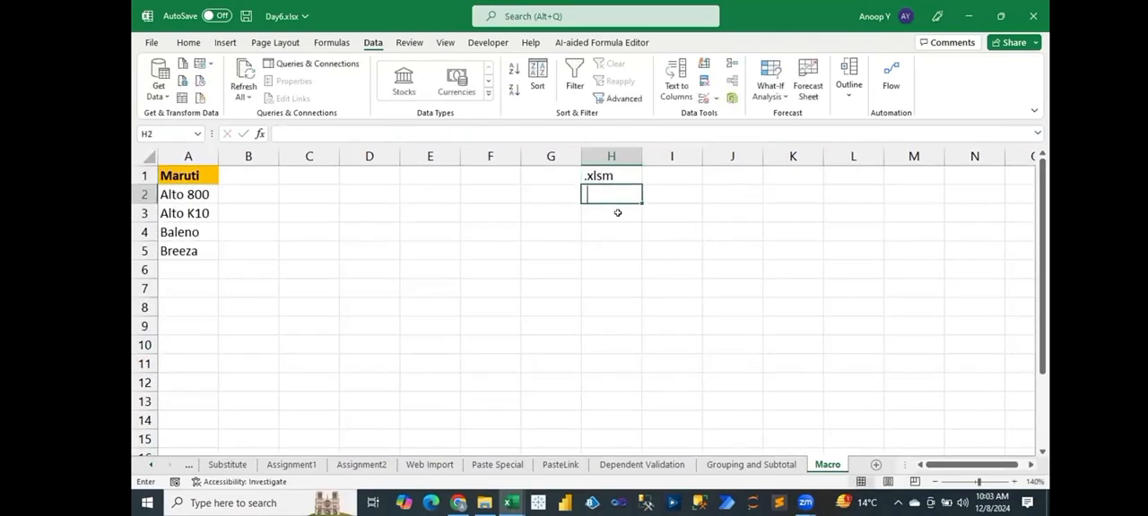
type(".xlsb")
key("Return")
Fill the two file extension cells H1:H2 with light blue.
key("Up")
key("Up")
key("shift+Down")
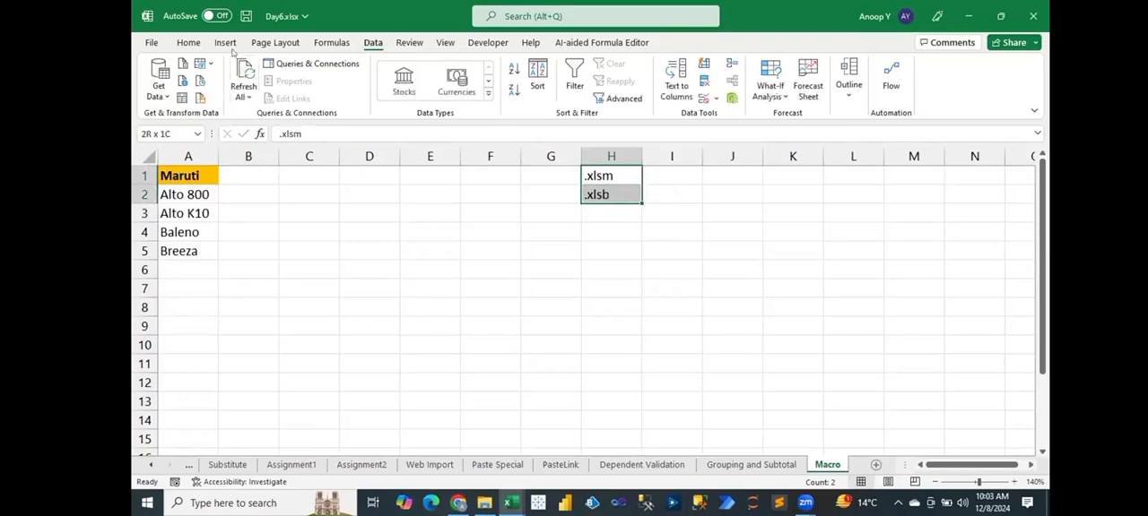
left_click(188, 42)
left_click(352, 90)
left_click(429, 176)
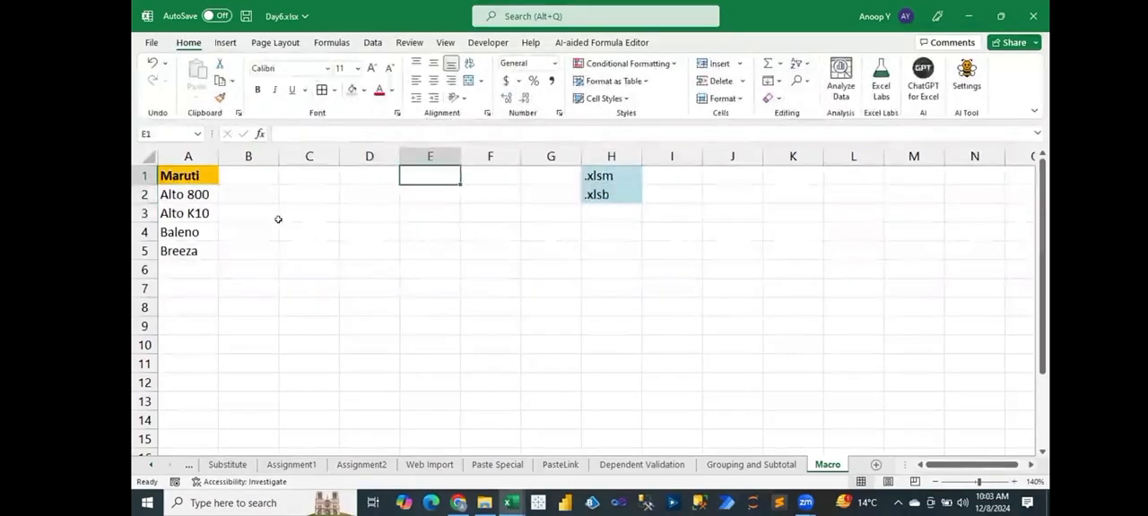
left_click_drag(196, 178, 185, 253)
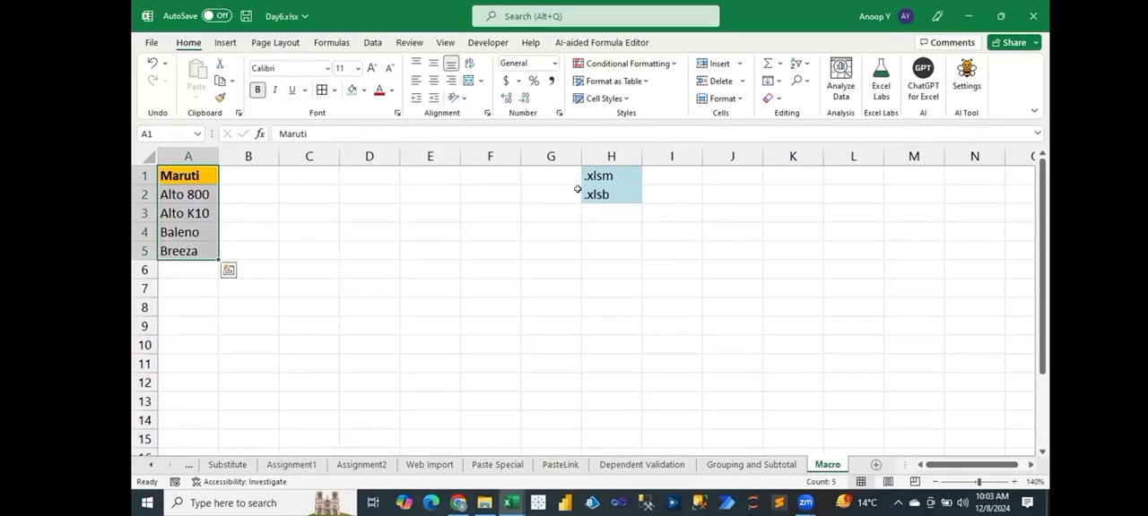
left_click(774, 169)
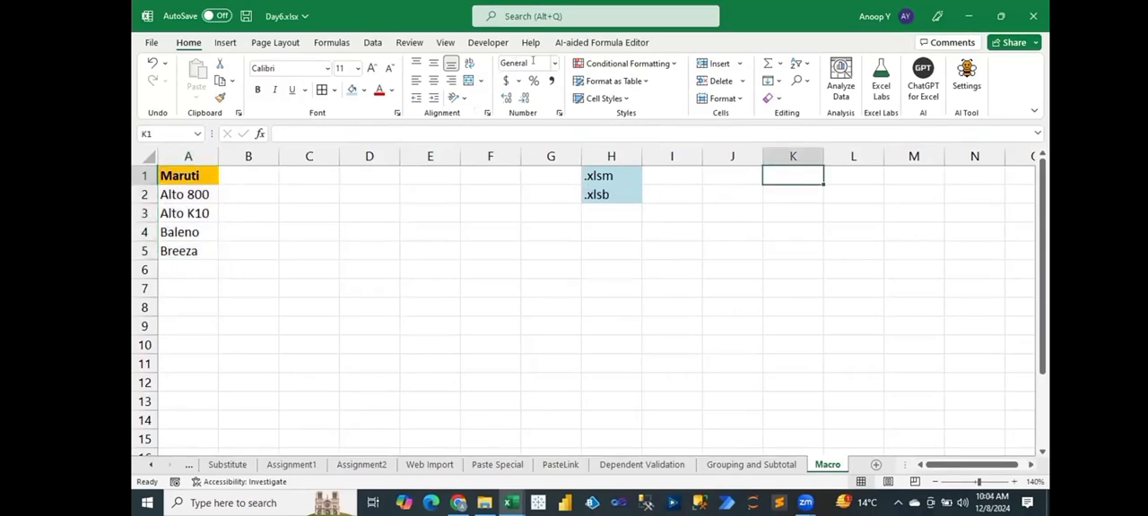
left_click(446, 43)
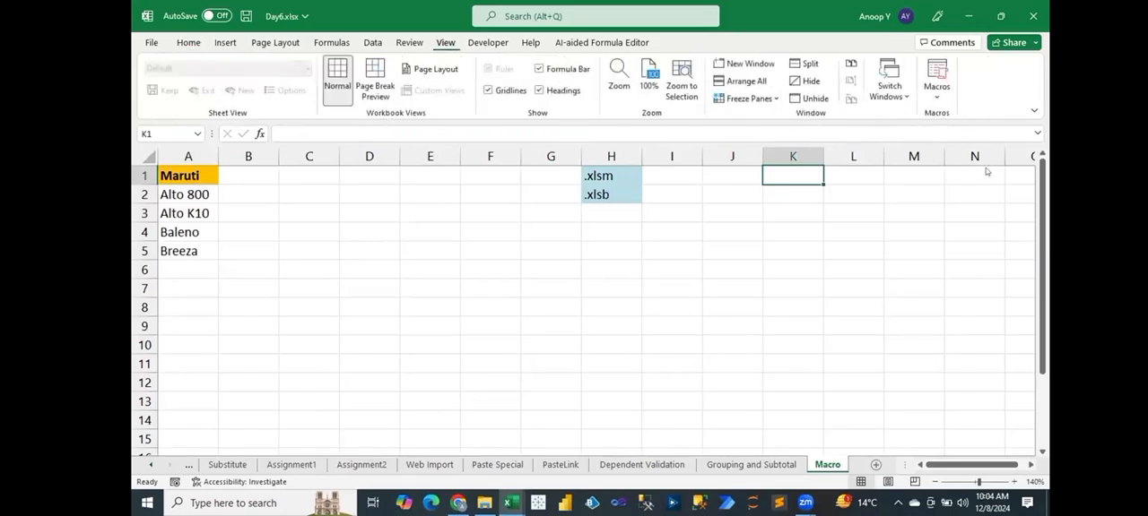
left_click(937, 89)
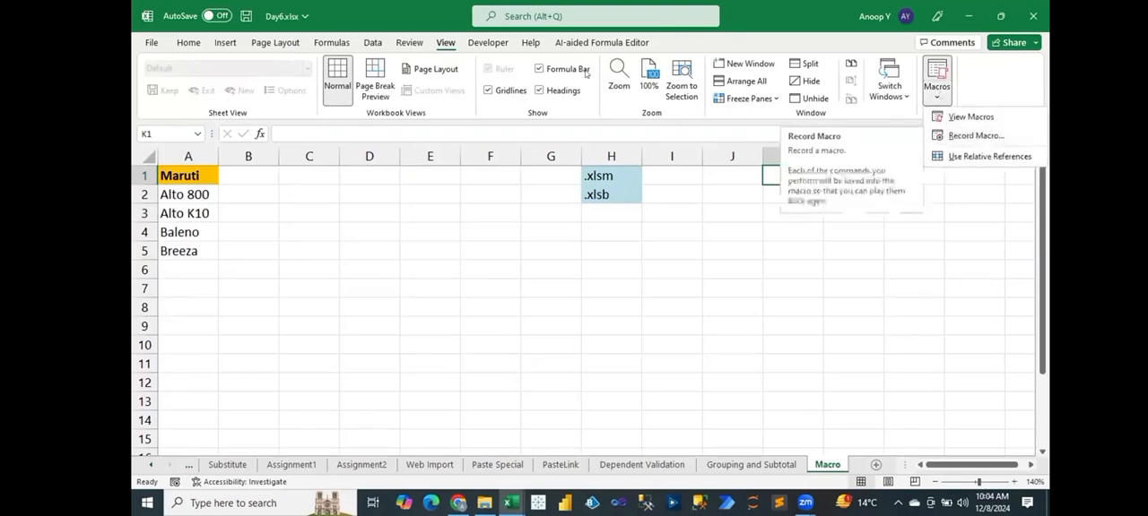
Start recording a macro named "Copy_Paste" with the shortcut Ctrl+Shift+Q, stored in This Workbook.
left_click(489, 43)
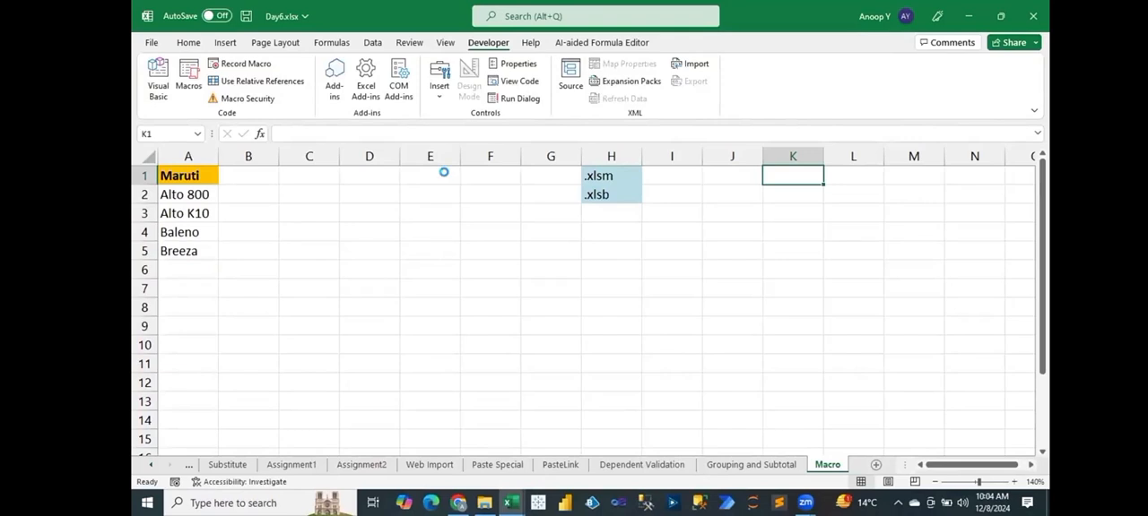
key("alt+l")
key("r")
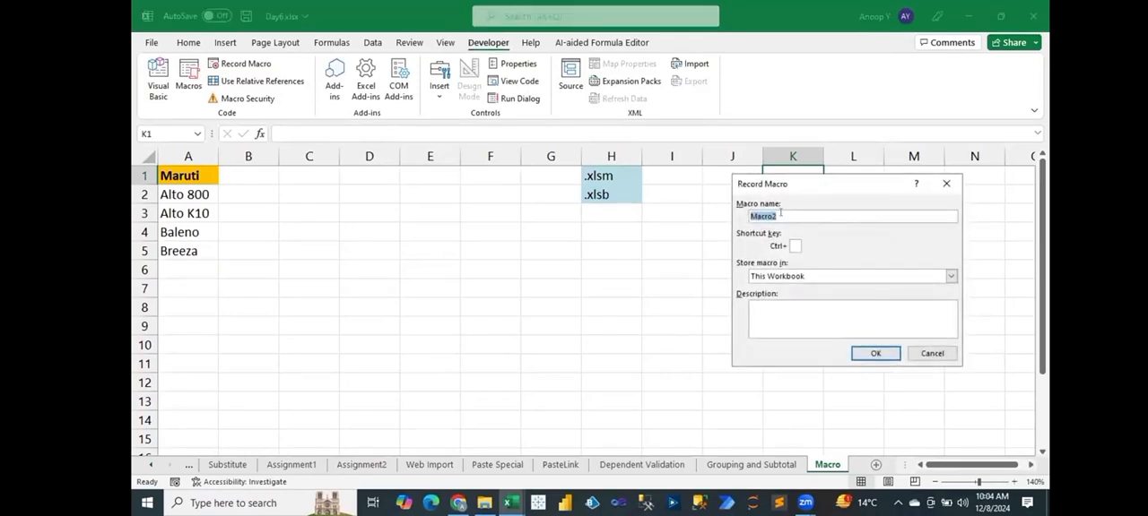
left_click_drag(795, 216, 725, 222)
type("Copy")
type("_Paste")
type("c")
key("BackSpace")
type("Q")
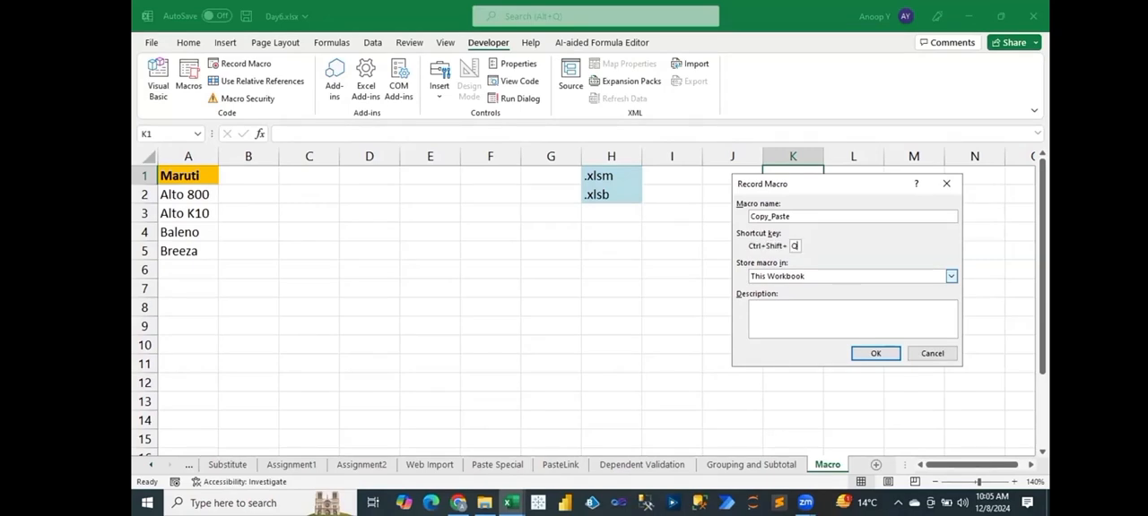
left_click(876, 355)
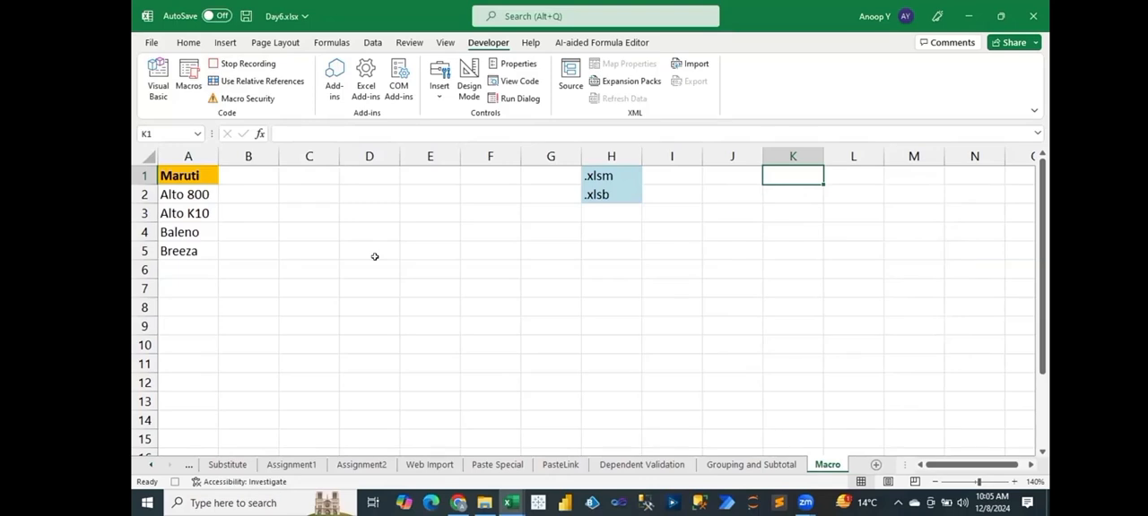
Copy the Maruti list in A1:A5 to cell K1 while the macro is recording.
left_click(192, 176)
left_click_drag(191, 176, 190, 252)
key("ctrl+c")
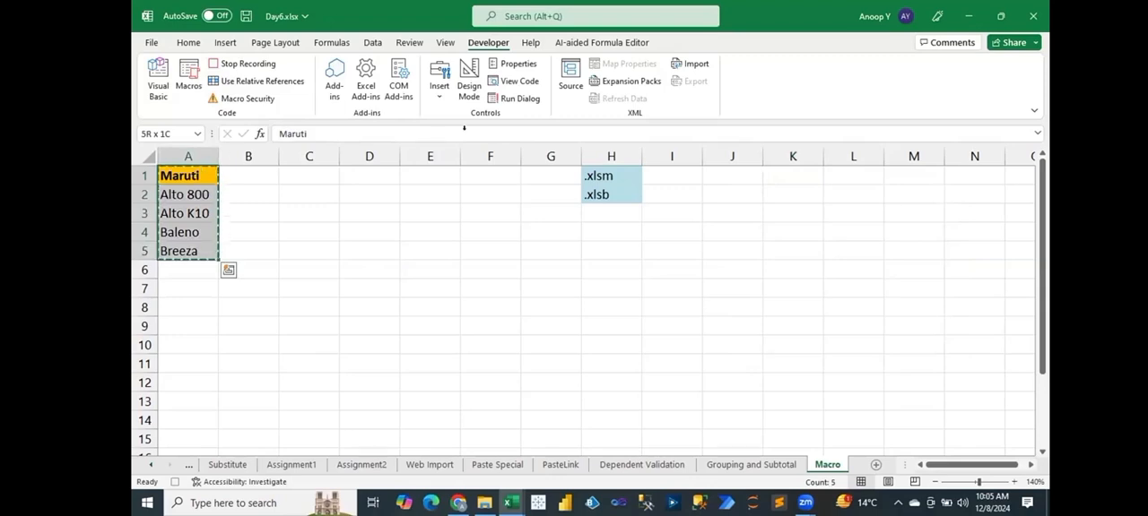
left_click(785, 171)
key("ctrl+v")
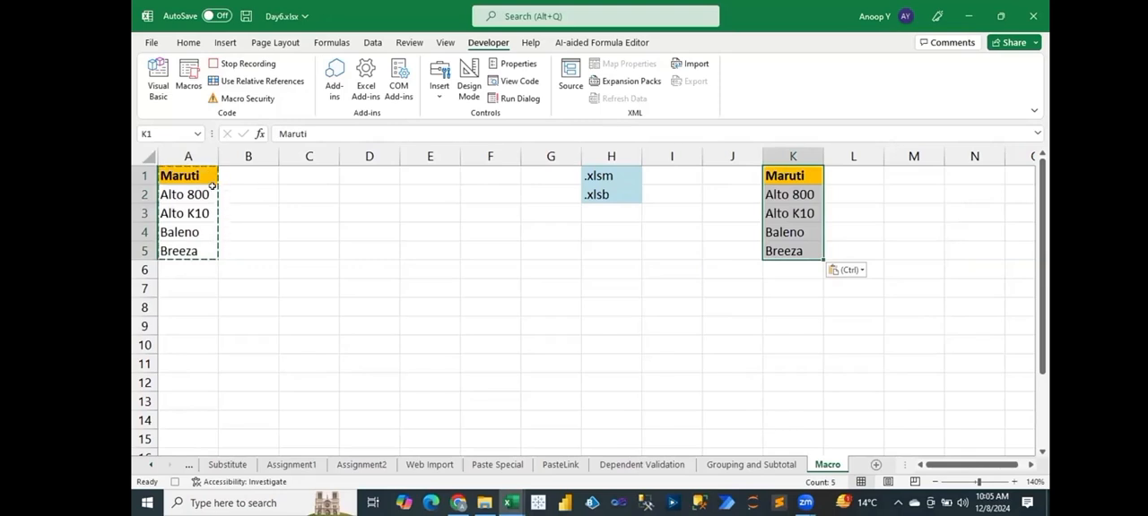
key("Escape")
Apply all borders to the copied list in K1:K5, select K1 and stop the macro recording.
left_click_drag(796, 175, 785, 253)
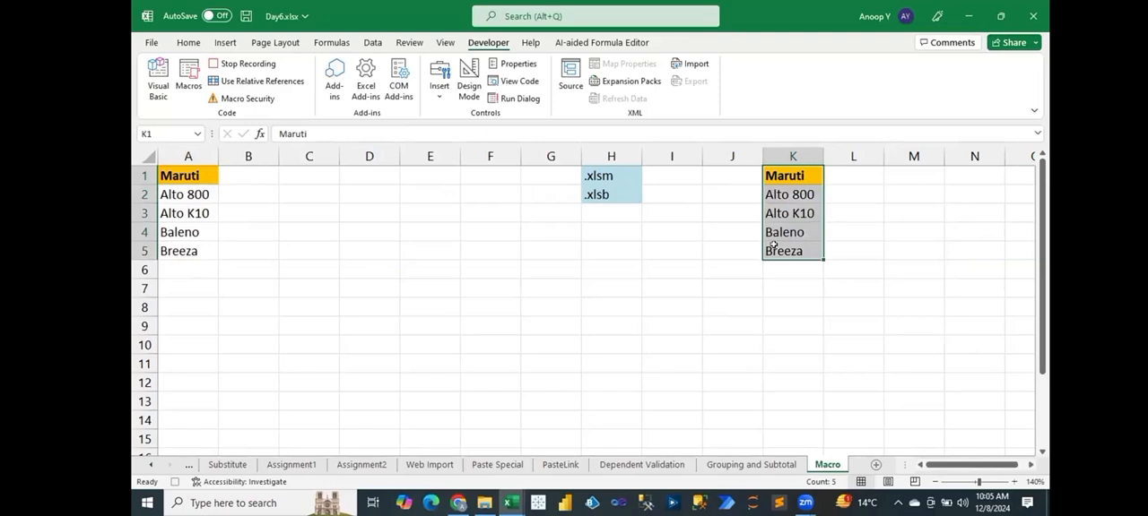
left_click(188, 42)
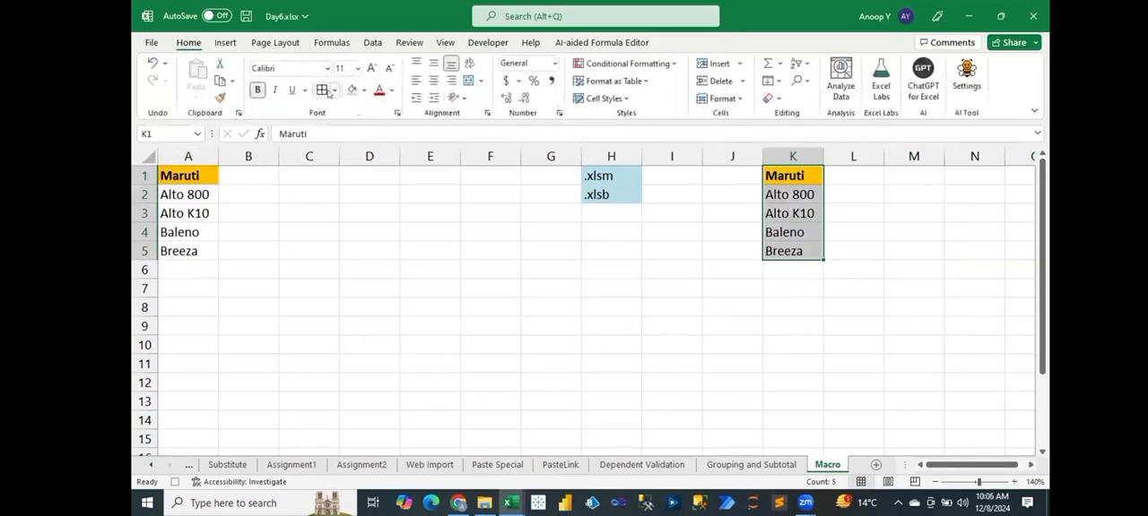
left_click(321, 89)
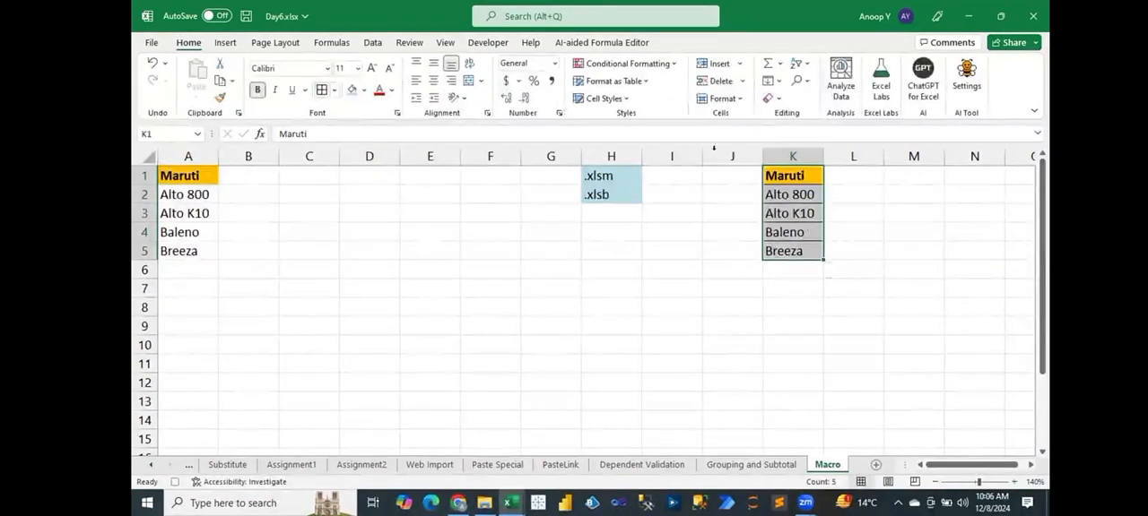
left_click(780, 175)
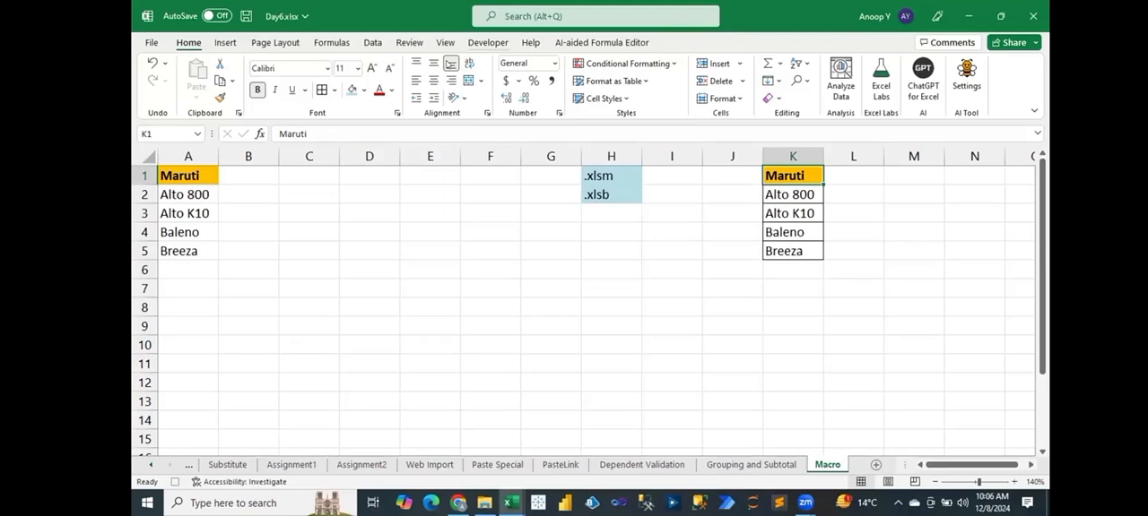
left_click(488, 42)
left_click(229, 65)
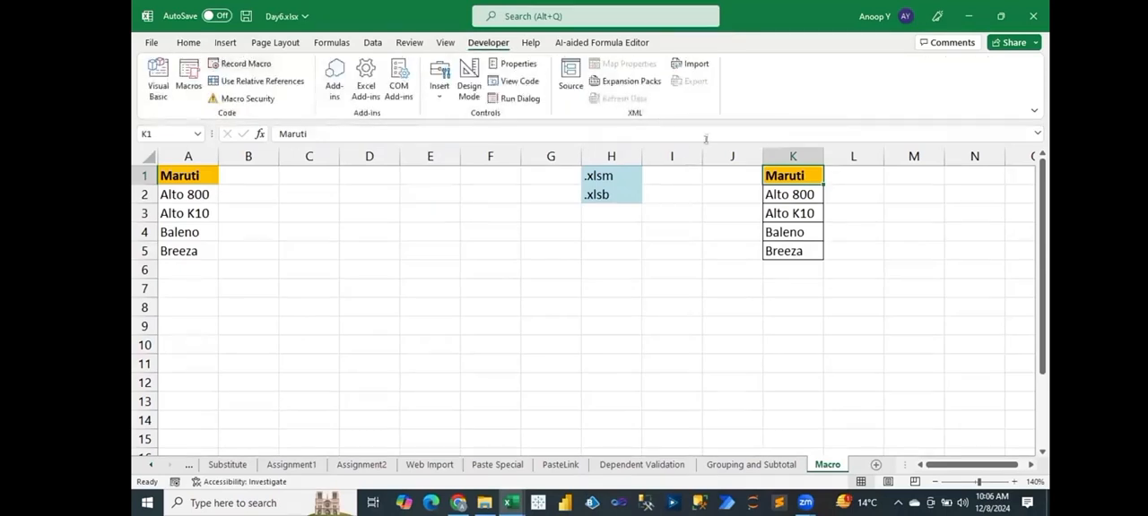
Delete column K to remove the copied list.
left_click(787, 154)
key("ctrl+minus")
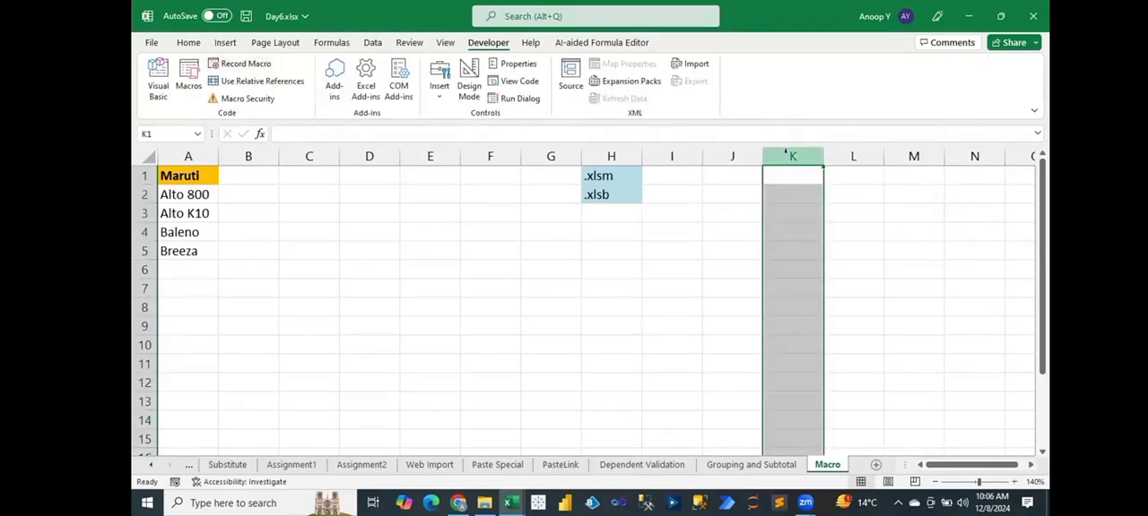
left_click(493, 285)
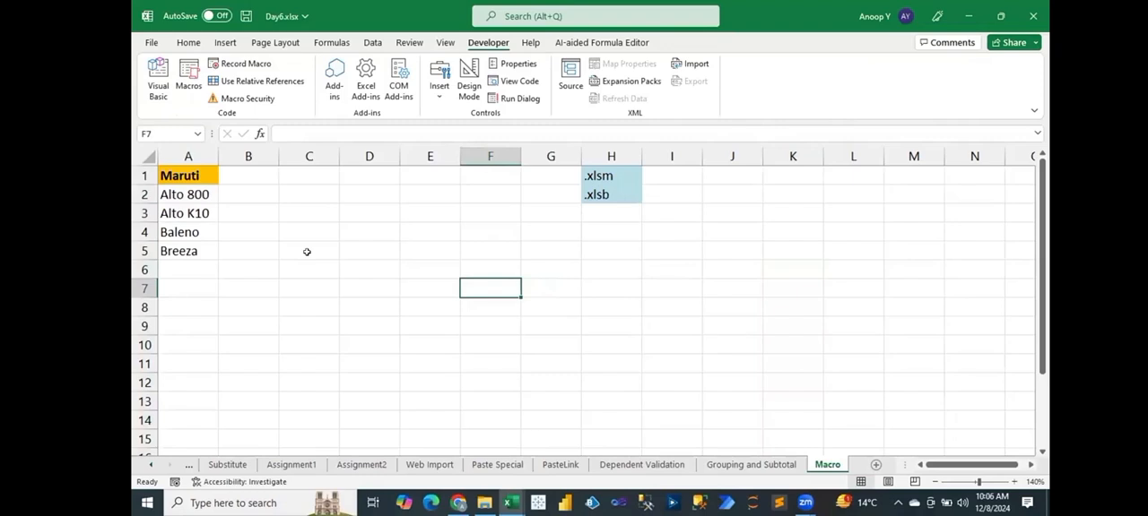
Test the Copy_Paste macro through its assigned shortcut and delete the list it produces in column K.
key("ctrl+m")
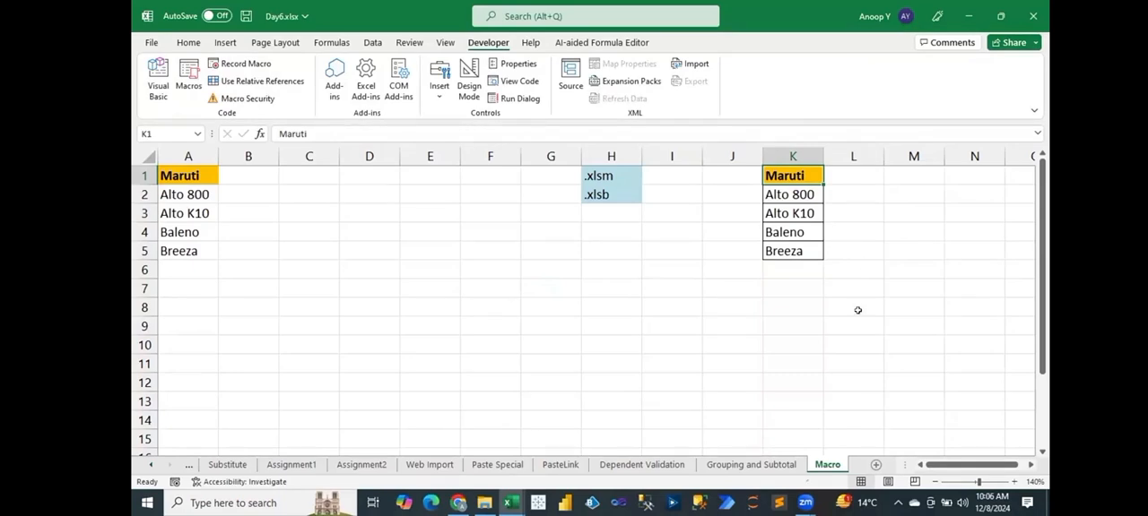
key("ctrl+space")
key("Delete")
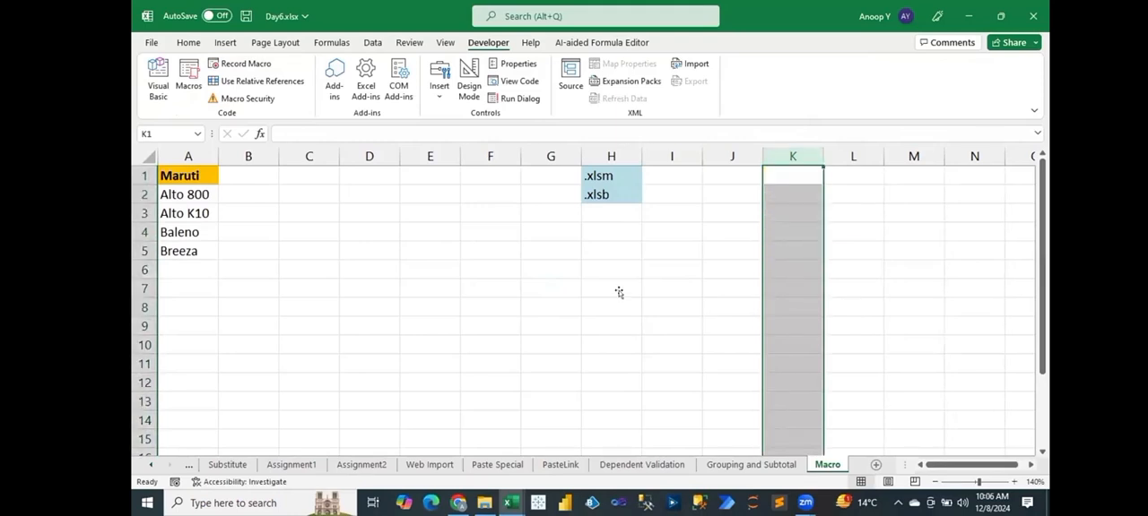
left_click(619, 292)
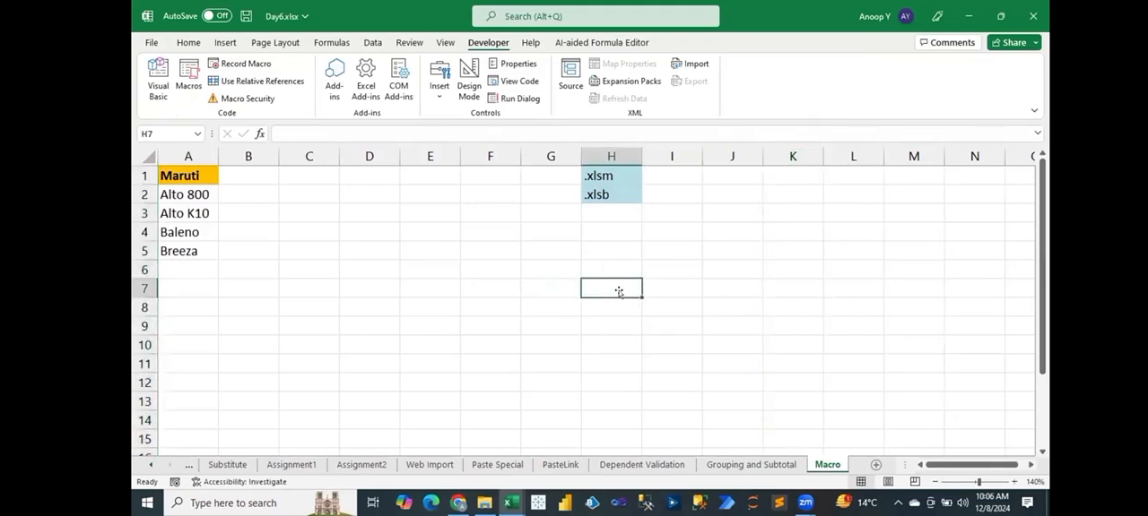
left_click(224, 43)
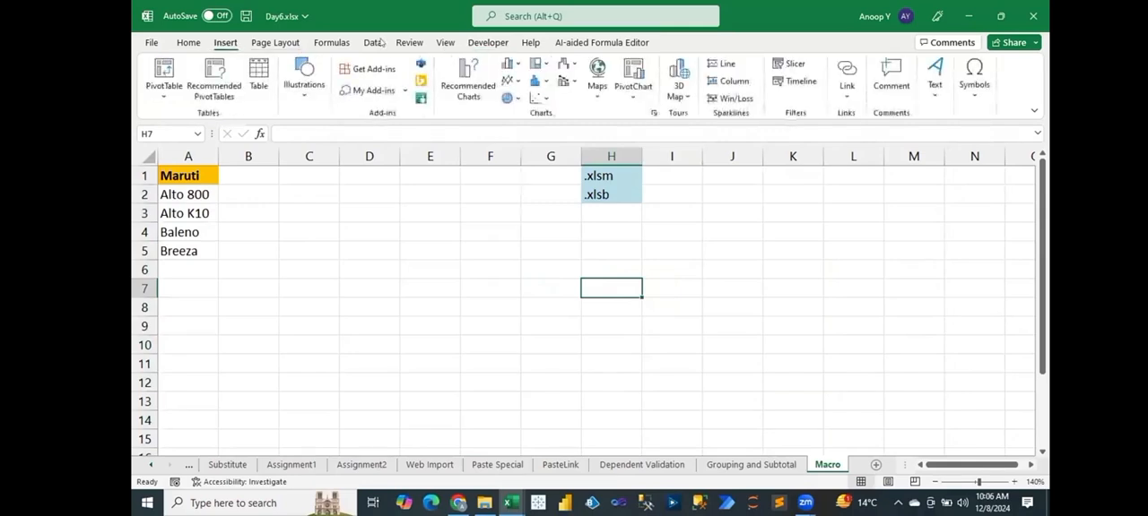
left_click(488, 42)
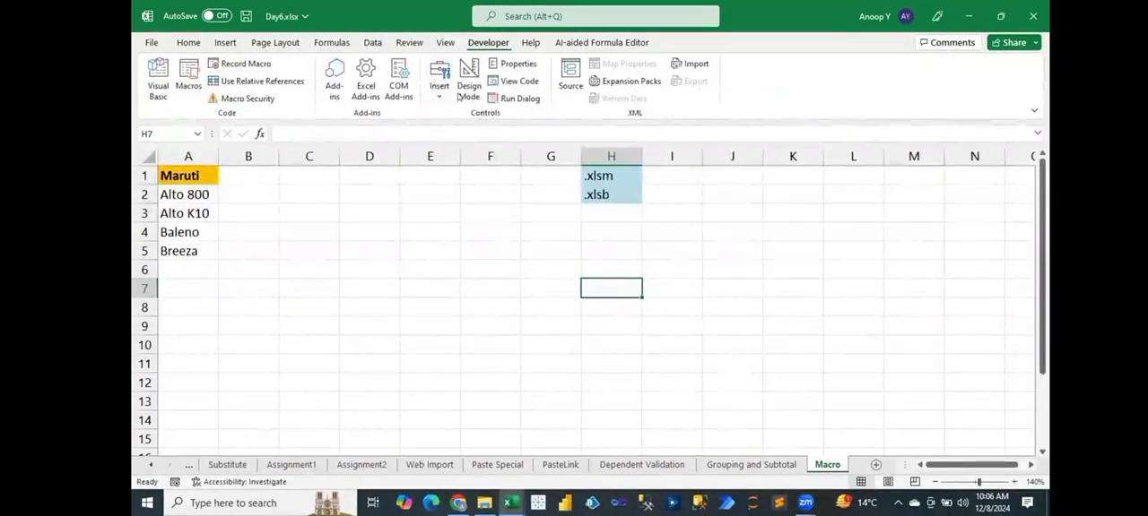
left_click(439, 90)
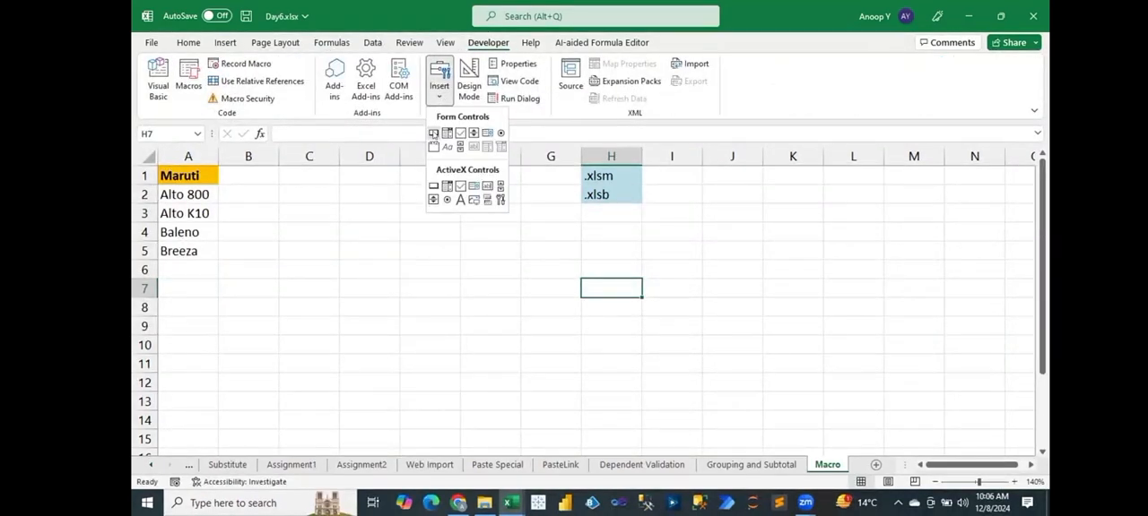
Draw a rounded rectangle shape about 1.3" wide and 0.38" high across E6:G7 of the Macro sheet.
left_click(225, 43)
left_click(304, 78)
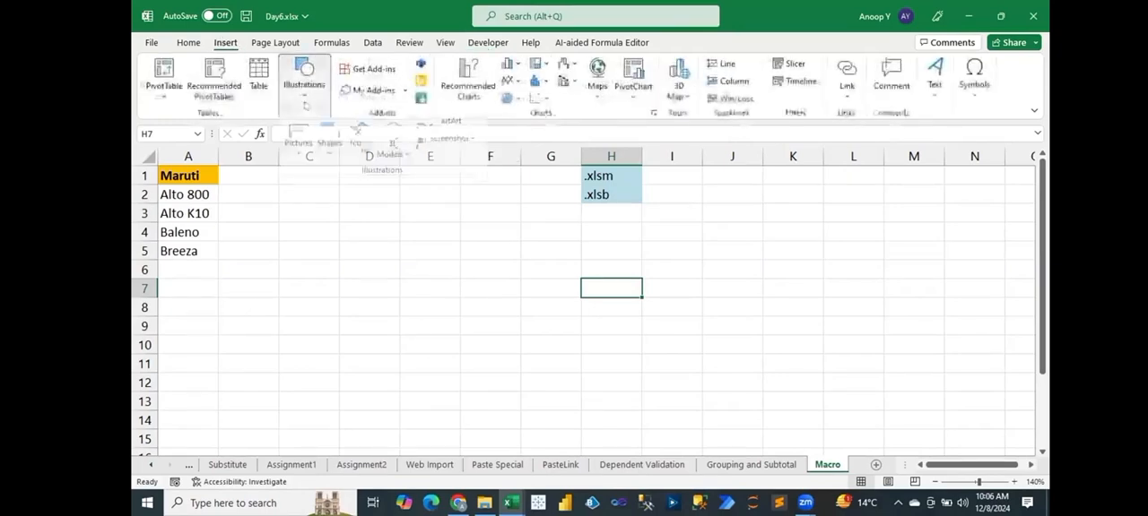
left_click(322, 163)
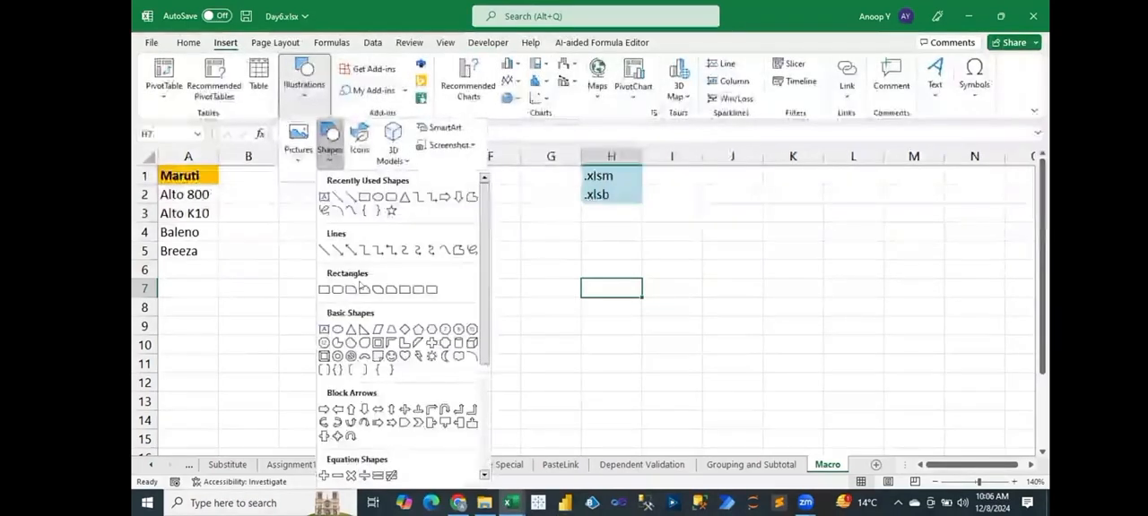
left_click(343, 292)
left_click_drag(422, 253, 543, 291)
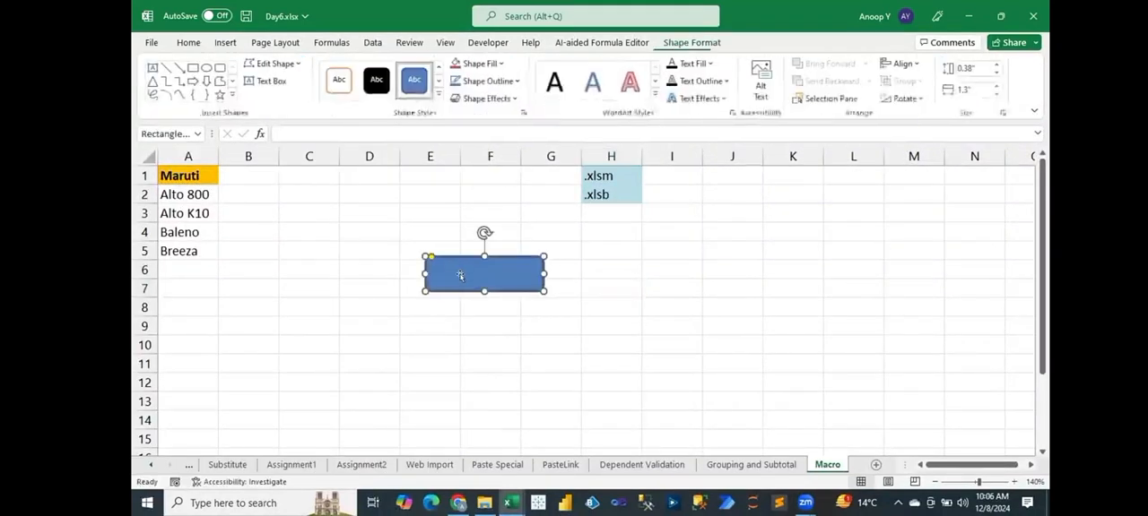
Label the rounded rectangle "Run Macro" and center its text horizontally.
type("Run Macro")
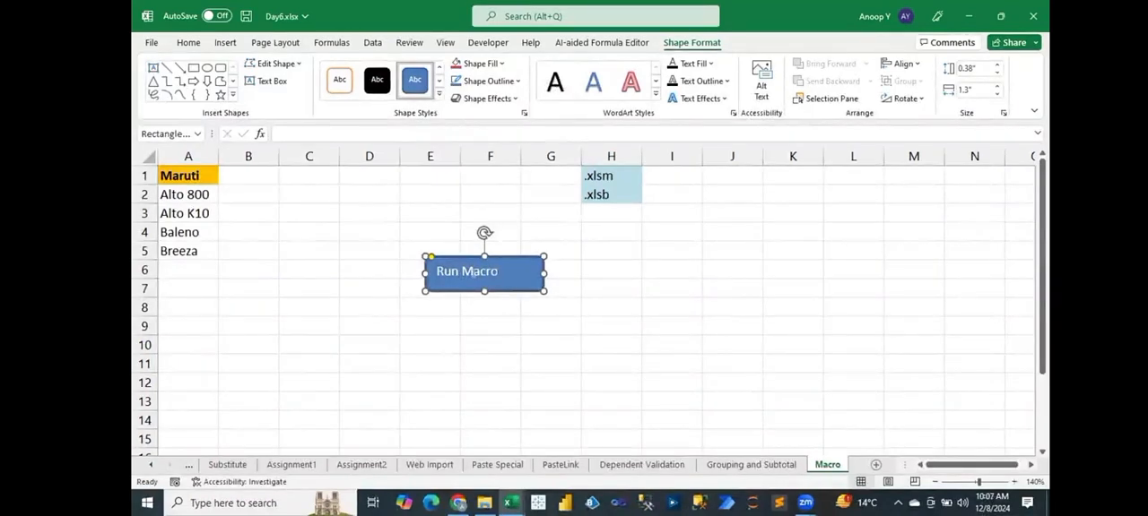
key("ctrl+a")
left_click(188, 43)
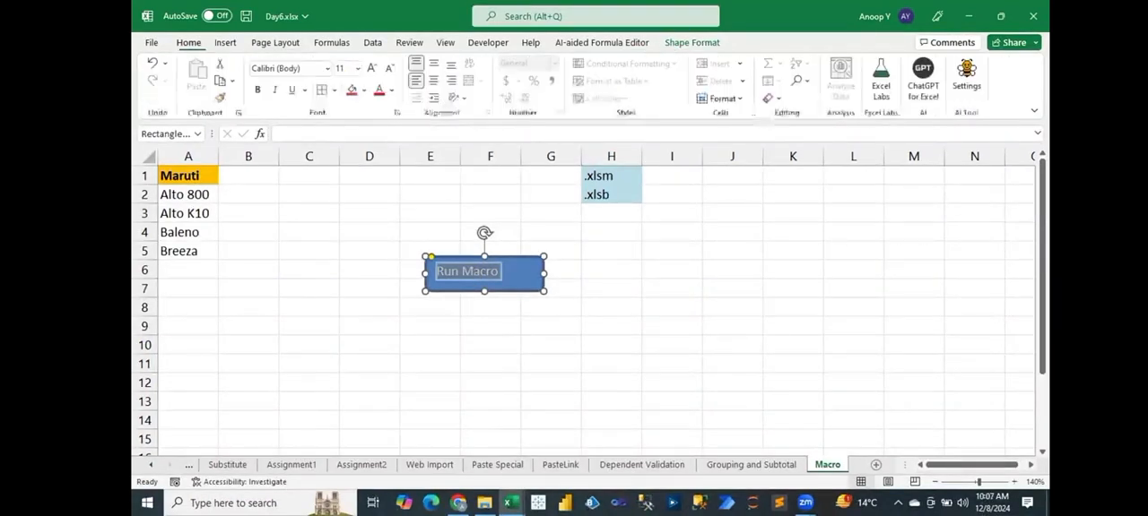
left_click(433, 80)
left_click(504, 348)
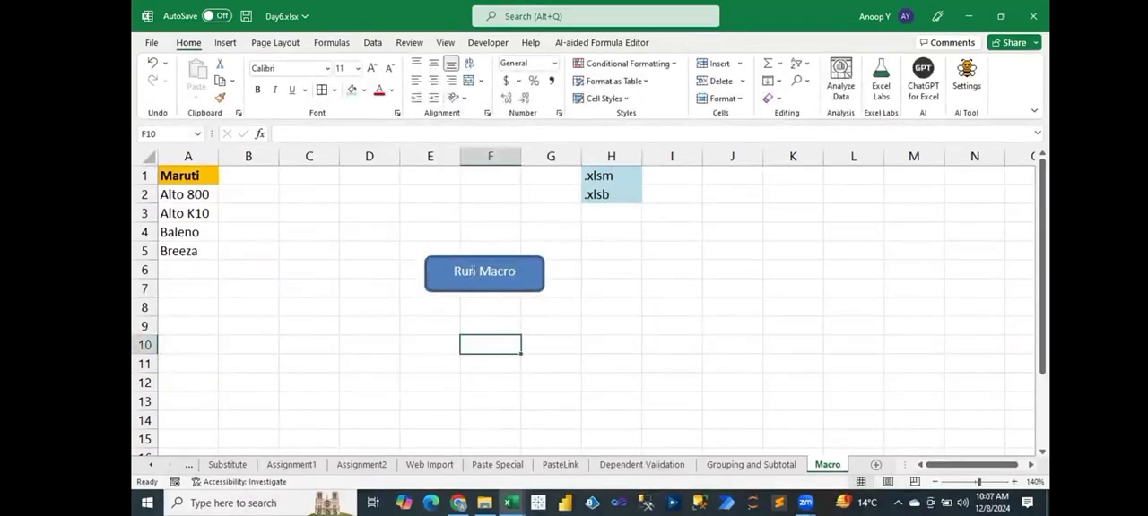
Assign the Copy_Paste macro to the Run Macro shape and run it from the shape.
left_click(475, 272)
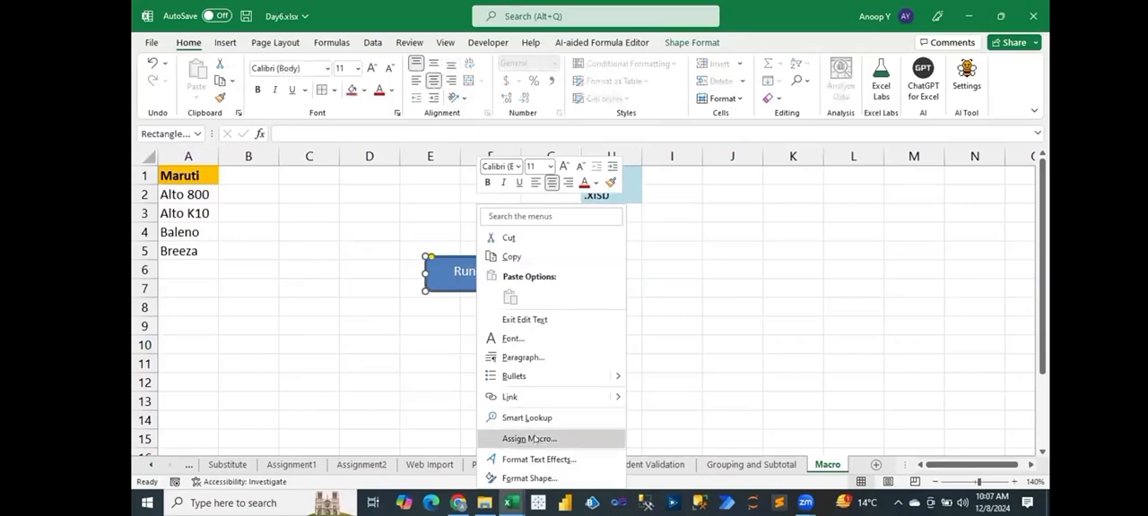
left_click(530, 439)
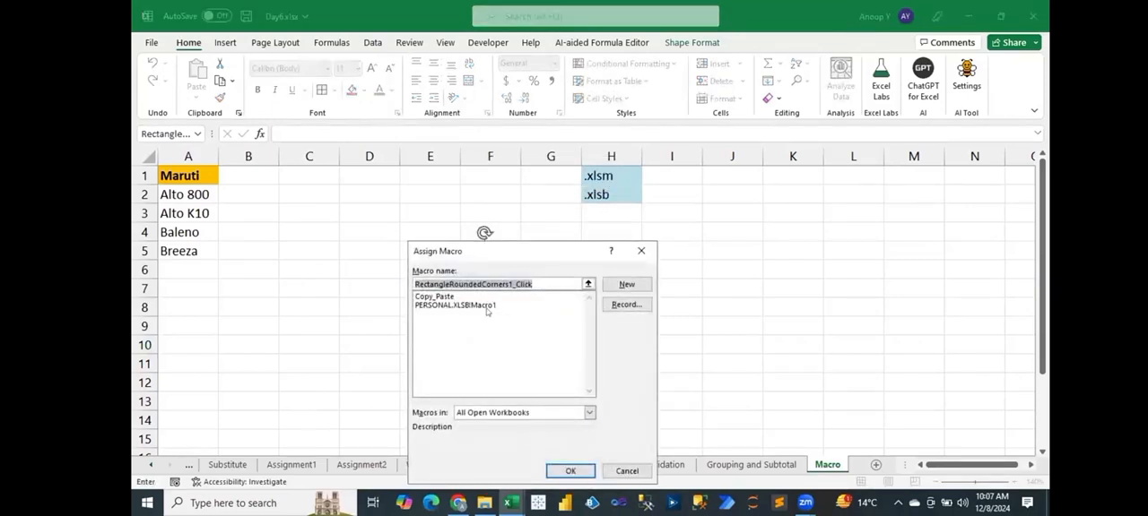
left_click(435, 297)
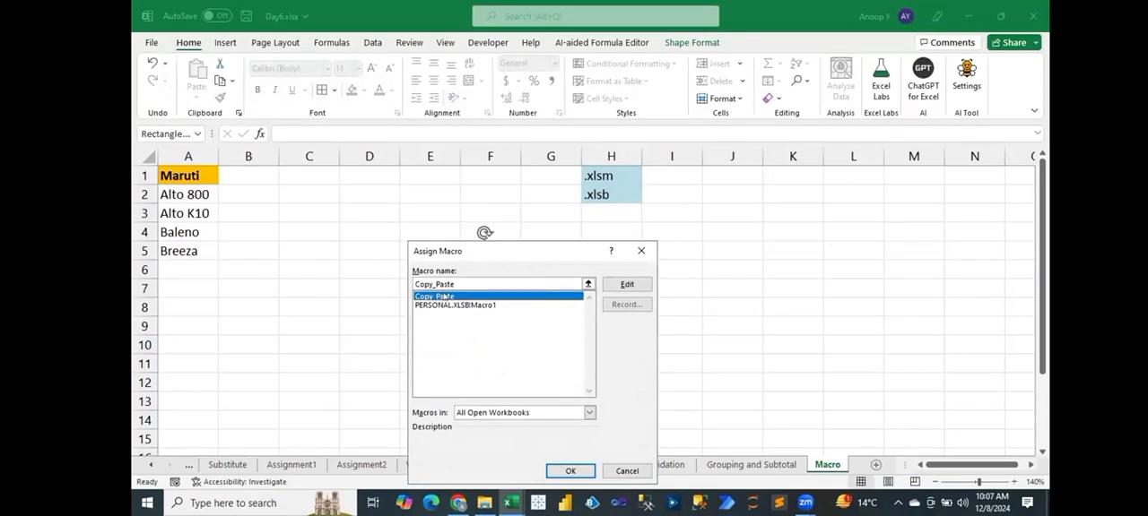
left_click(569, 471)
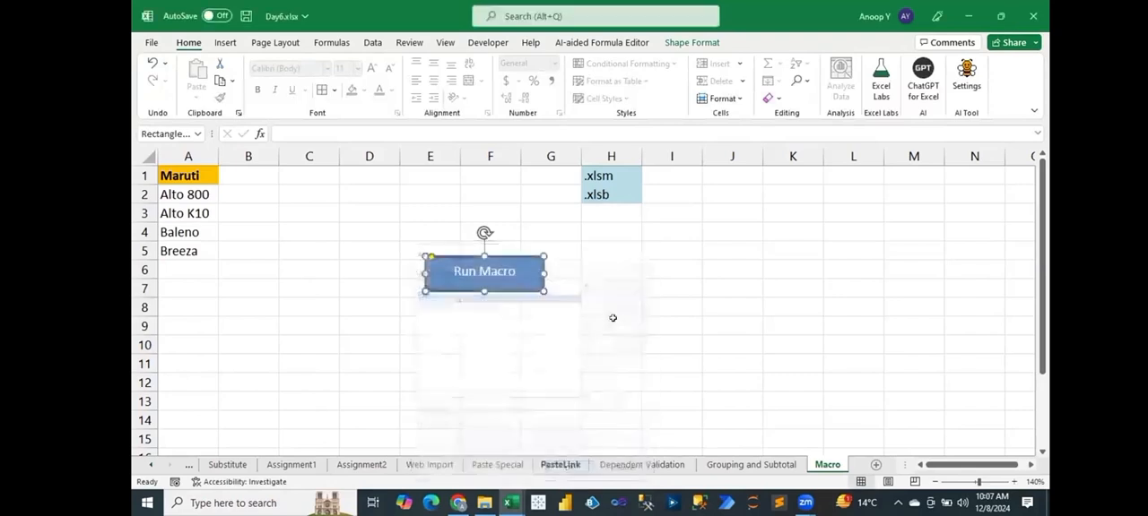
left_click(612, 321)
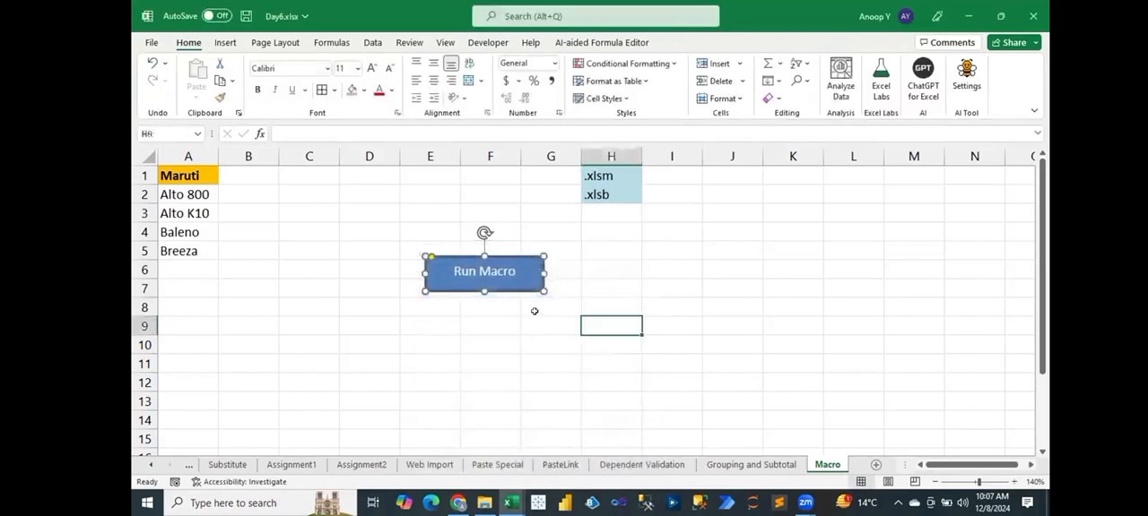
left_click(475, 285)
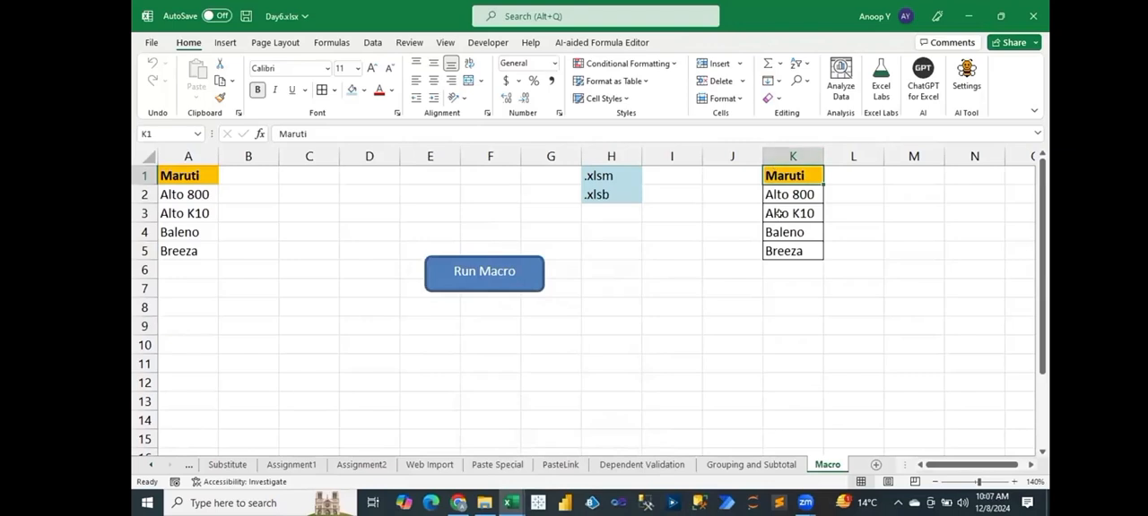
Delete the copied list in column K and run the macro again from the Run Macro shape.
left_click(782, 151)
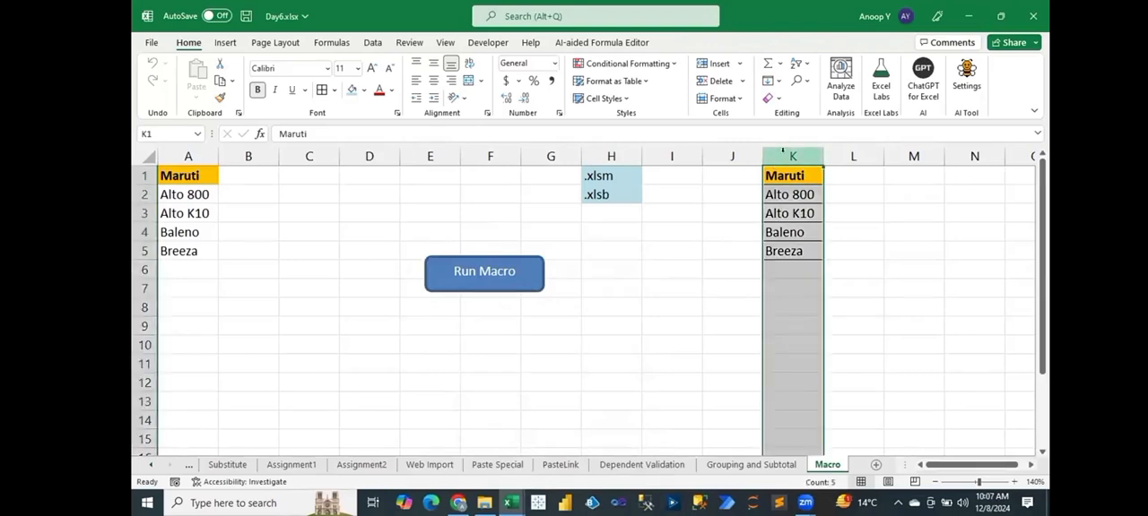
key("Delete")
left_click(631, 357)
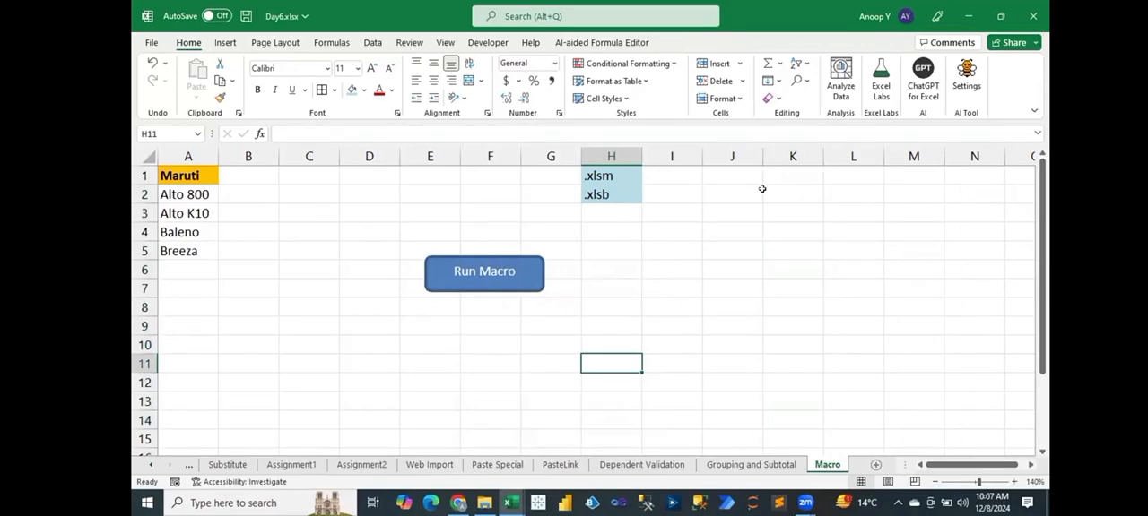
left_click(484, 278)
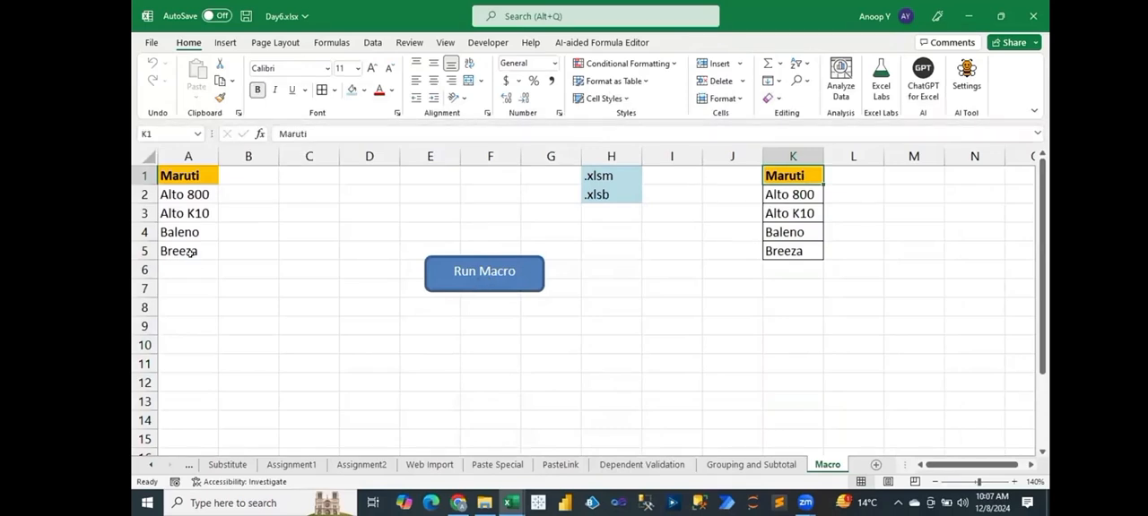
Fill Breeza down from A5 to A8, rerun the macro from the shape, and check the copied list in K1:K8.
left_click_drag(192, 255, 190, 305)
key("ctrl+d")
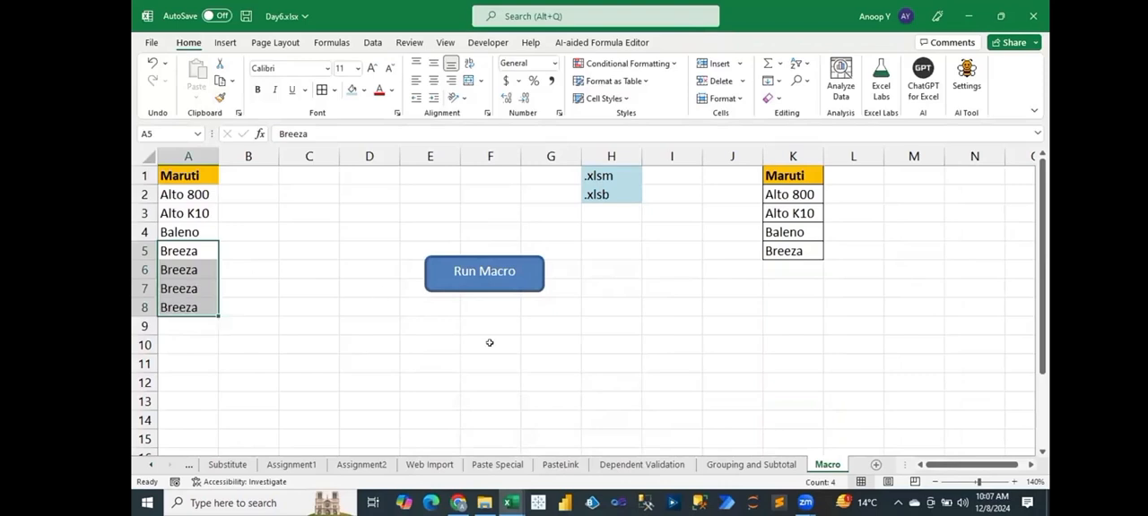
left_click(490, 344)
left_click(485, 278)
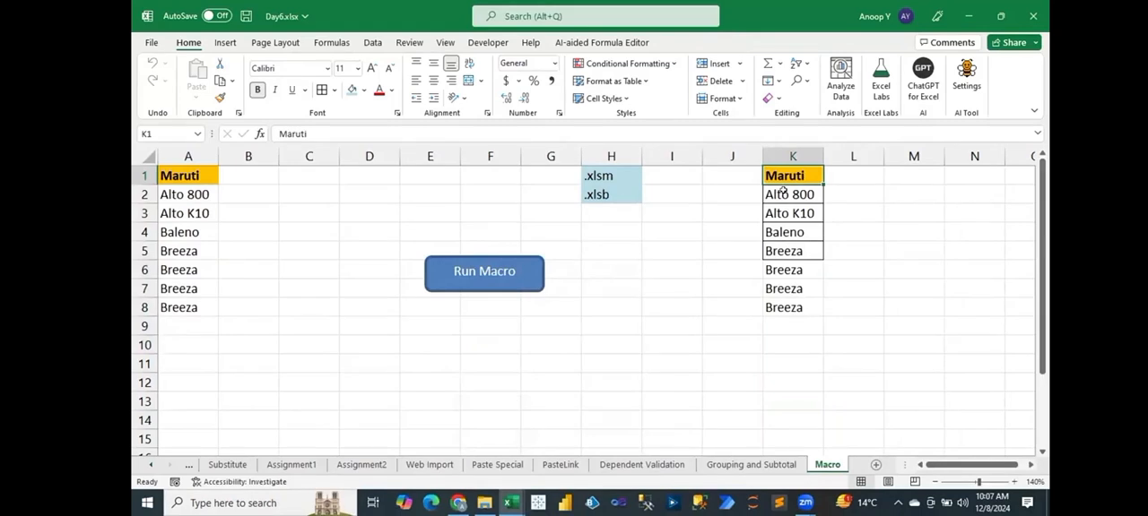
left_click_drag(779, 276, 780, 305)
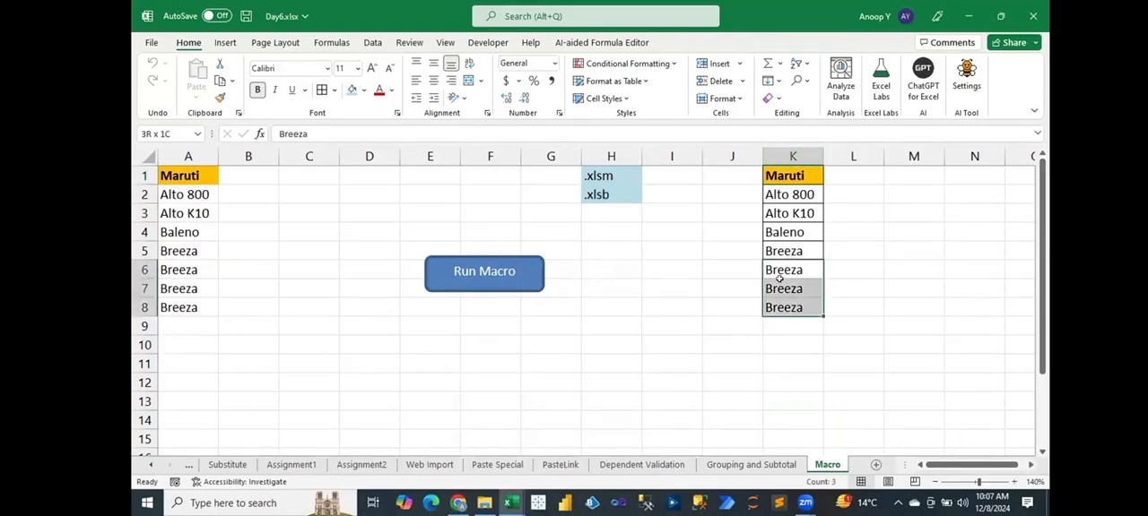
left_click(791, 171)
left_click_drag(791, 171, 773, 307)
left_click(626, 267)
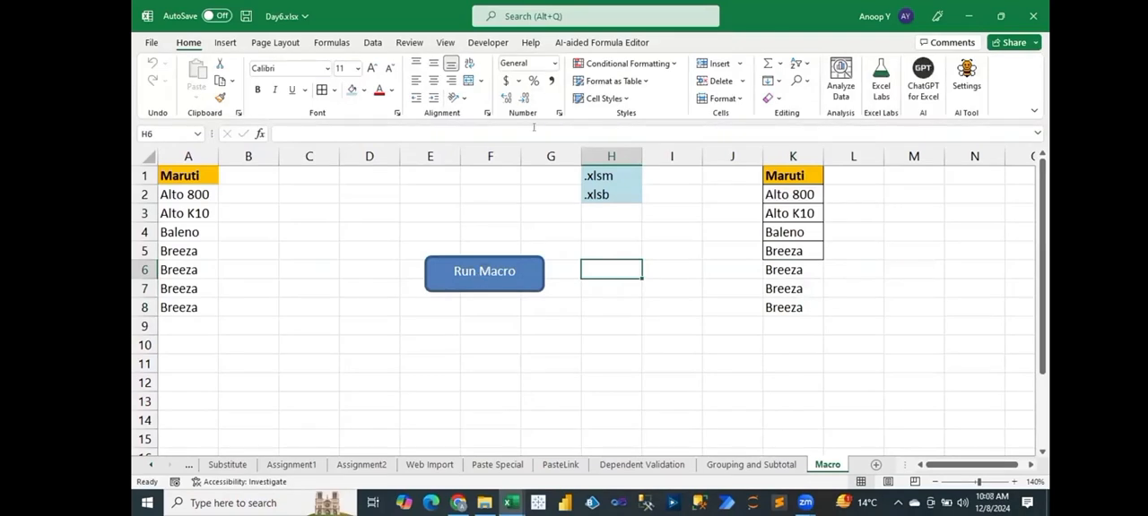
Open the Visual Basic editor and remove Module1 from the PERSONAL.XLSB project without exporting it.
left_click(493, 44)
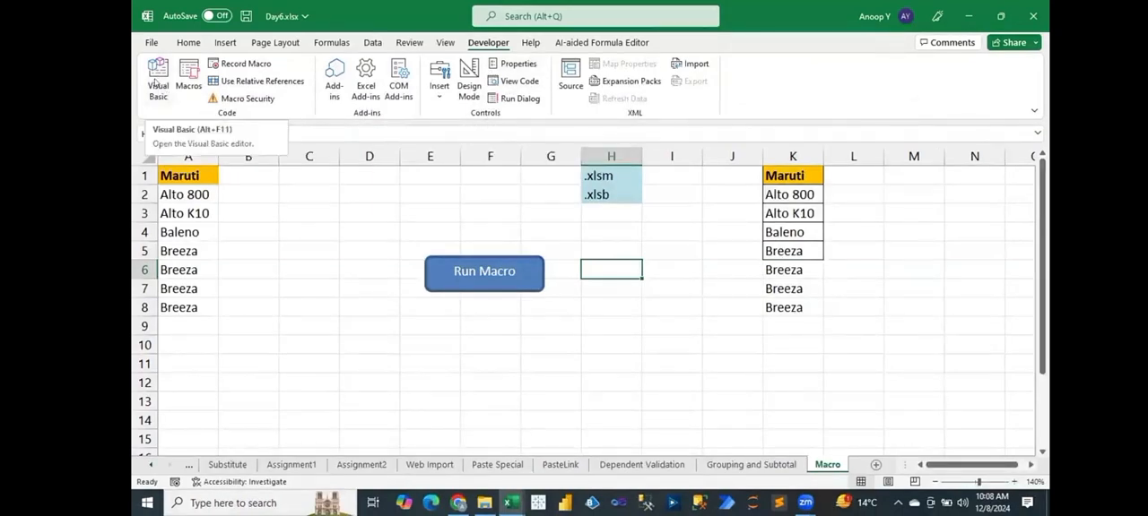
left_click(154, 83)
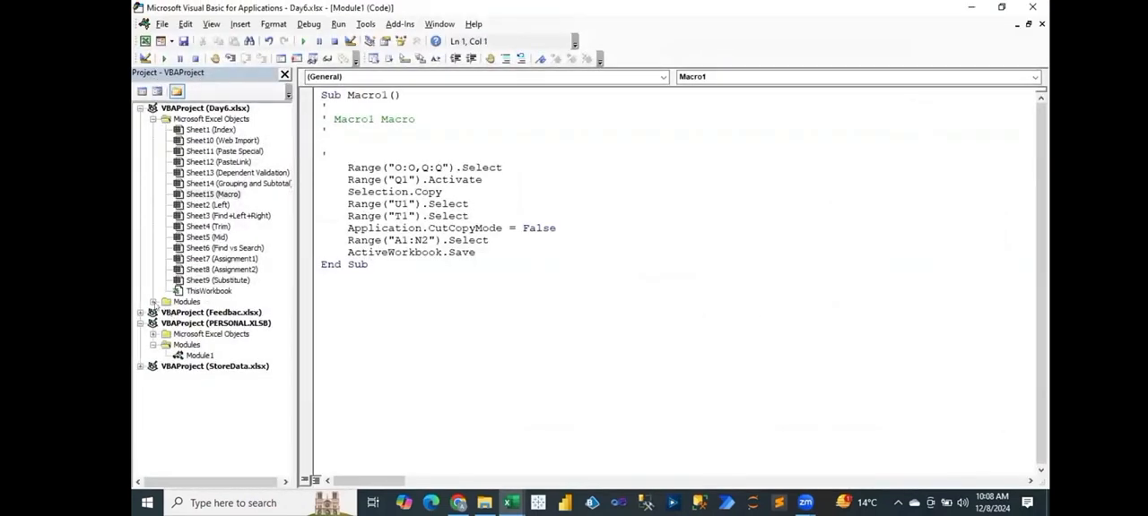
left_click(153, 302)
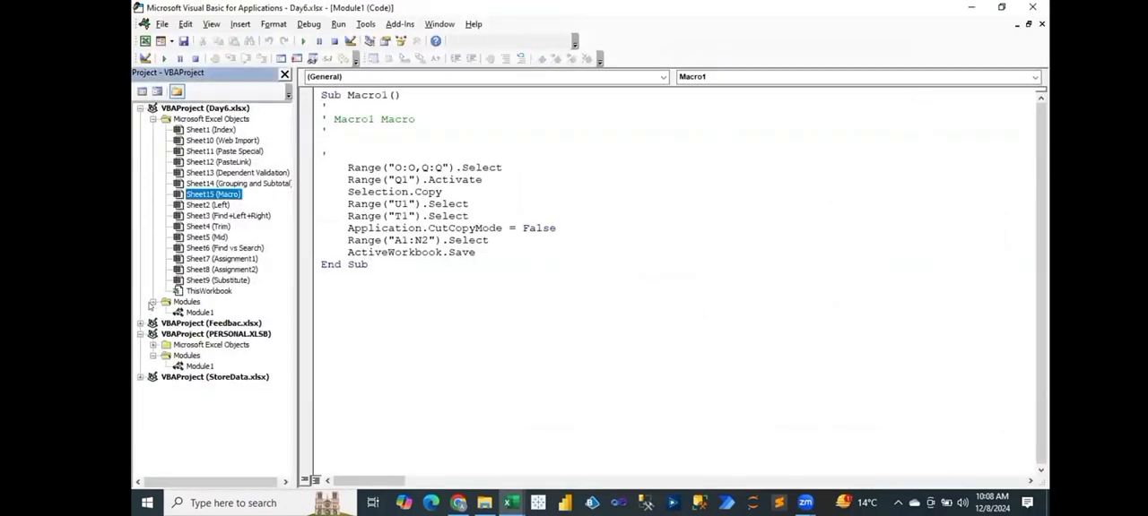
left_click(189, 366)
right_click(188, 366)
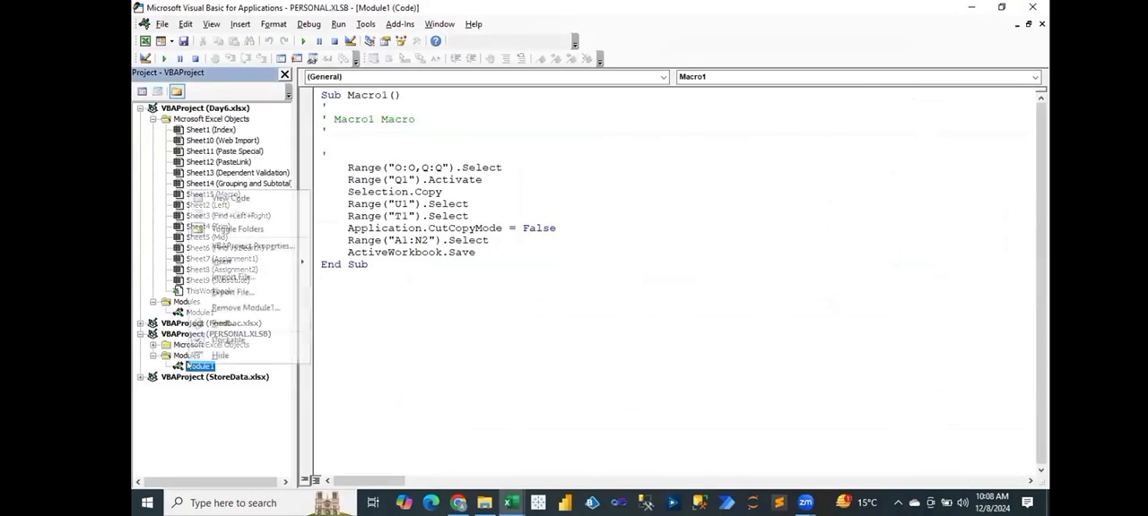
left_click(239, 309)
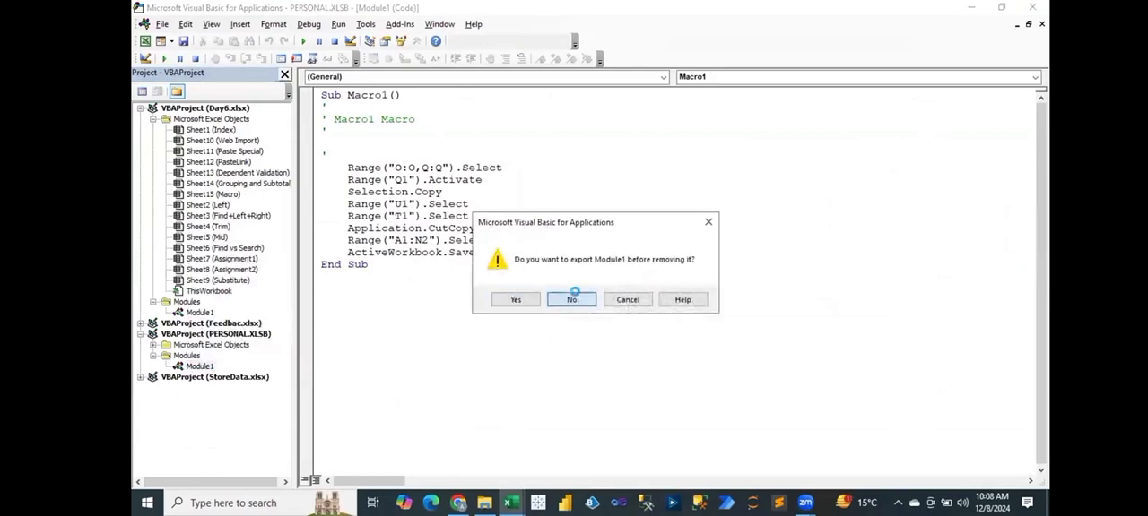
left_click(572, 298)
Open the code of Module1 in Day6.xlsx and examine the Copy_Paste macro's shortcut comment and border range.
left_click(199, 312)
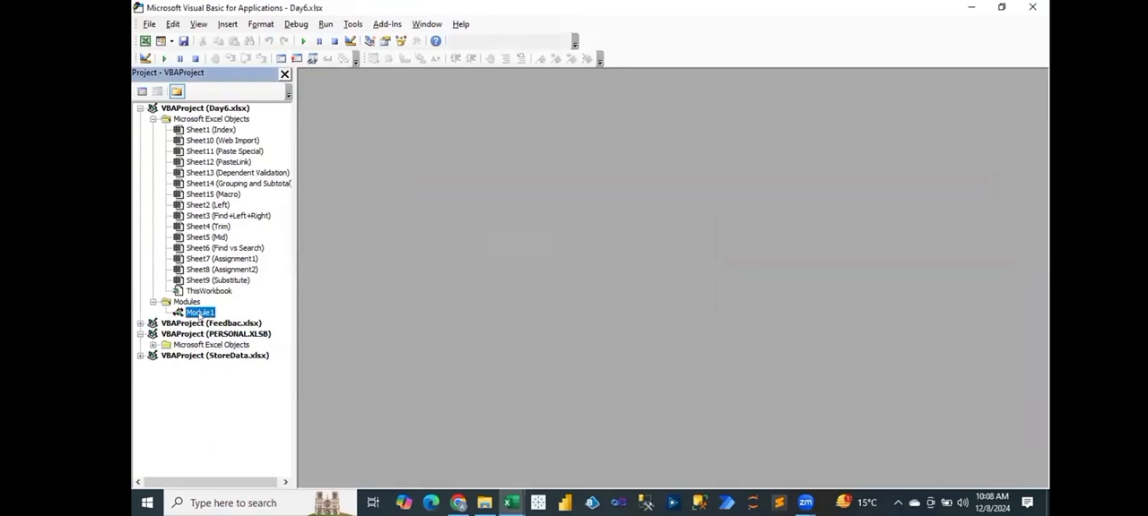
double_click(199, 312)
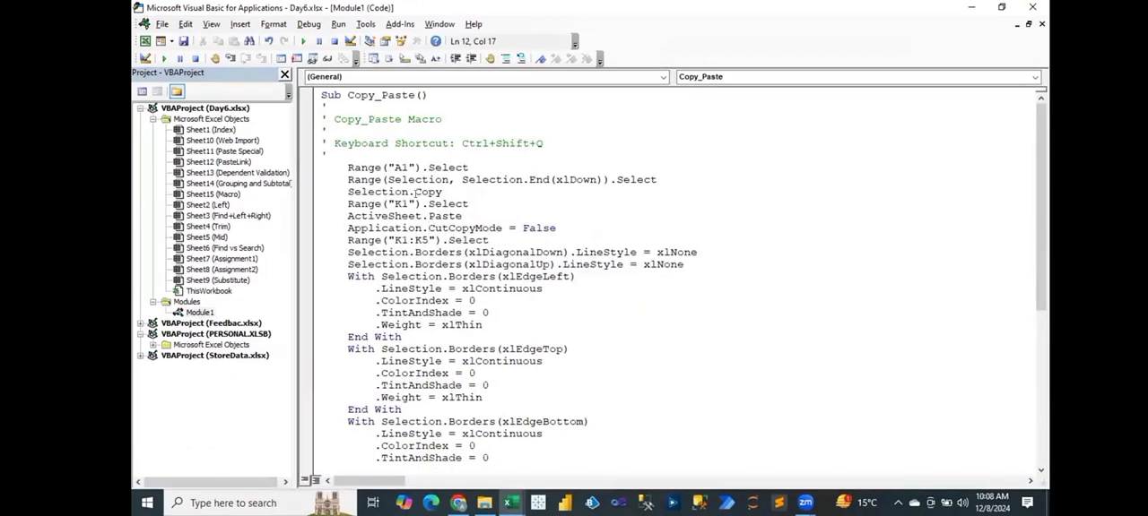
left_click_drag(461, 143, 542, 143)
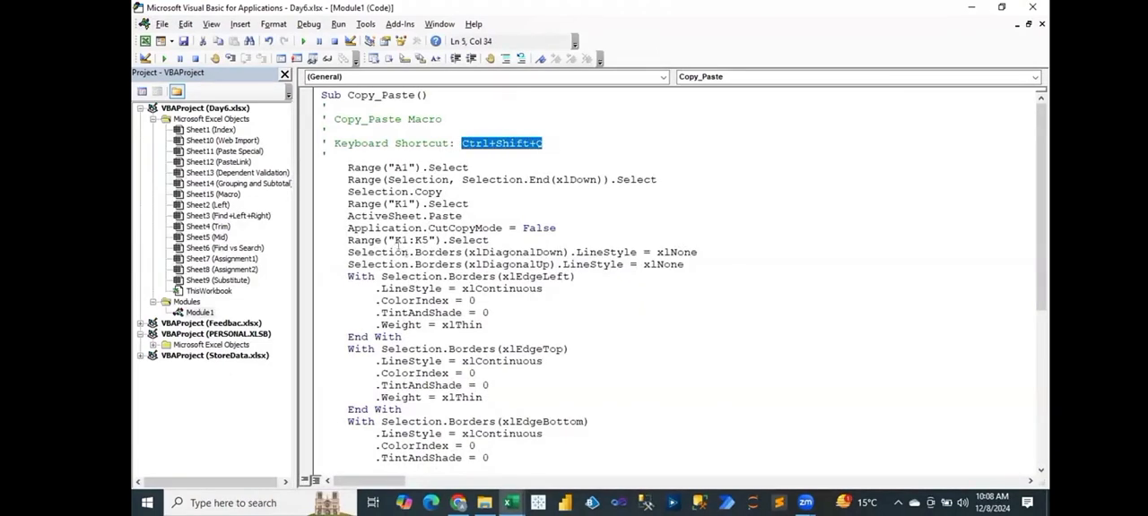
left_click_drag(393, 240, 432, 241)
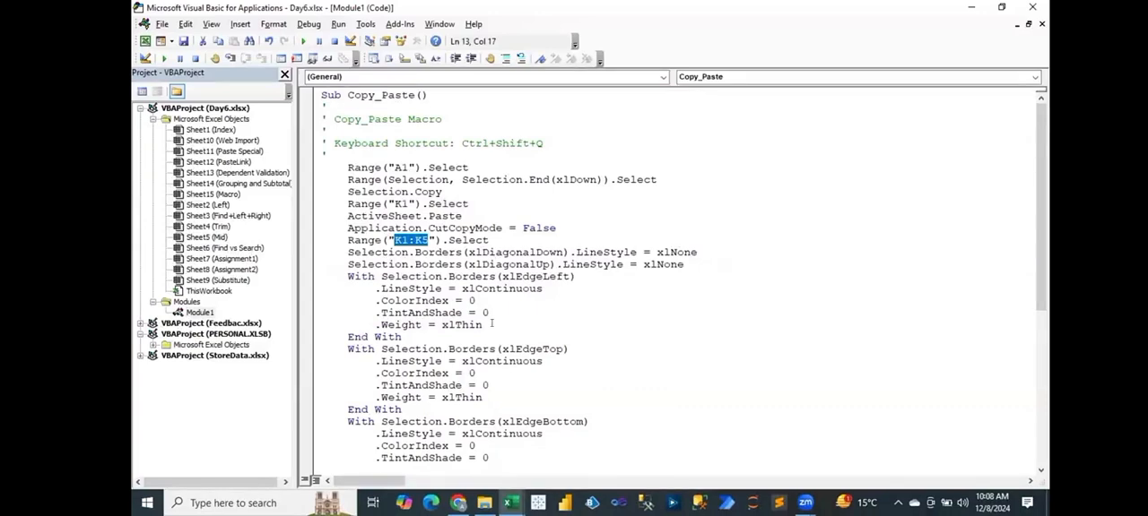
Change the border range in the Copy_Paste code to K1:K15.
key("alt+F11")
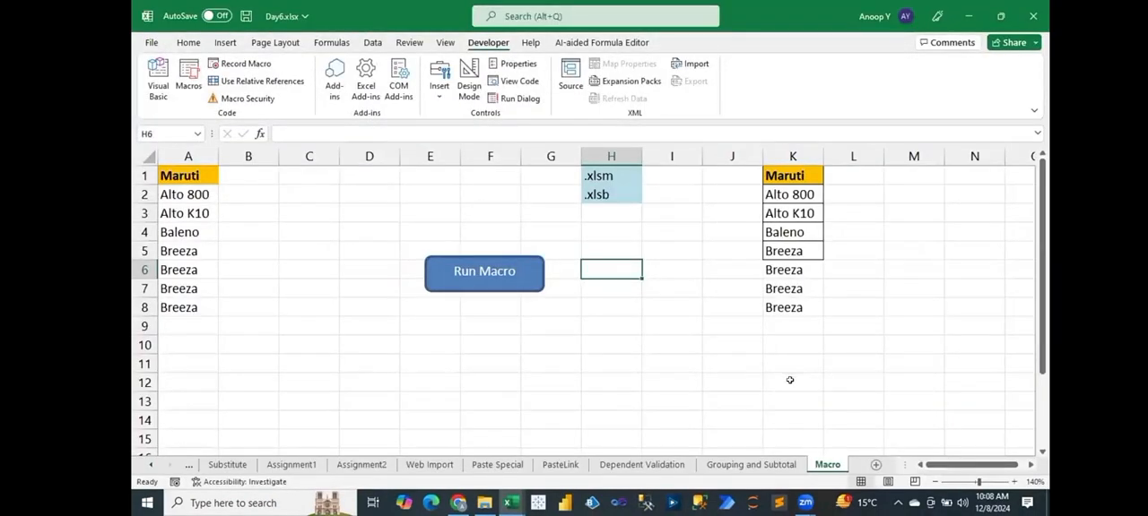
key("alt+F11")
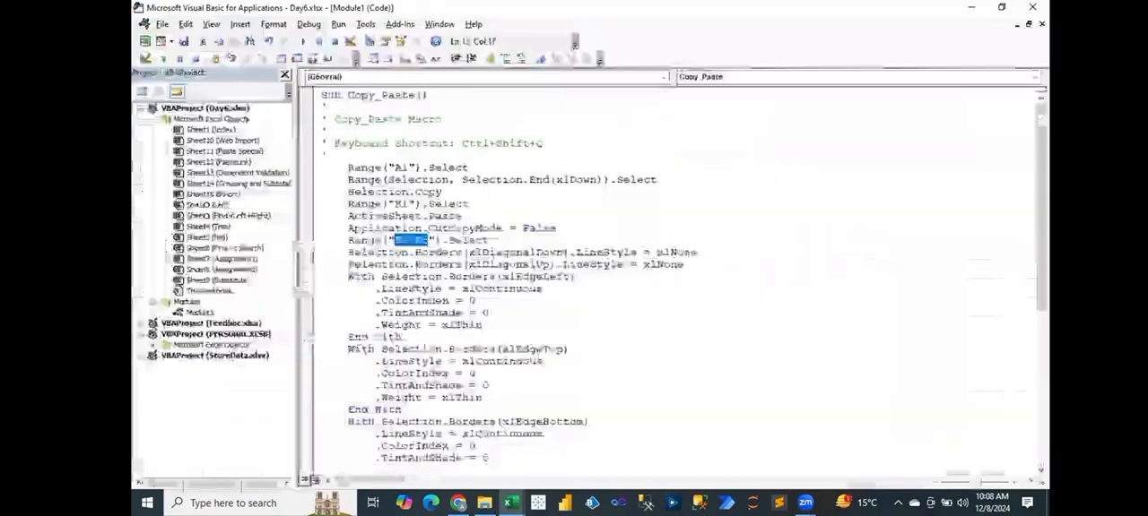
left_click(423, 240)
type("1")
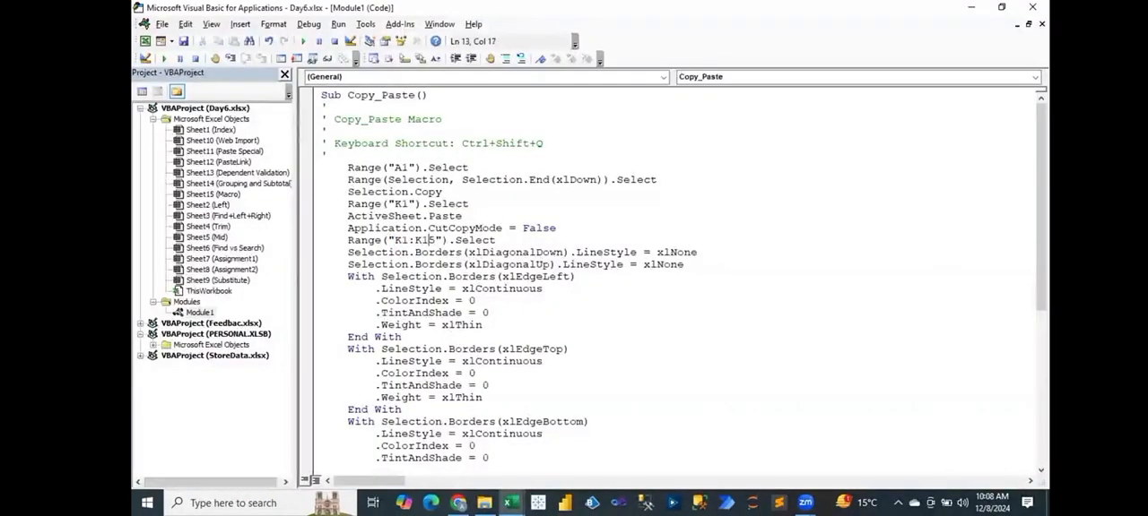
Save the workbook, accepting the macro-free format, and close the Visual Basic editor.
key("ctrl+s")
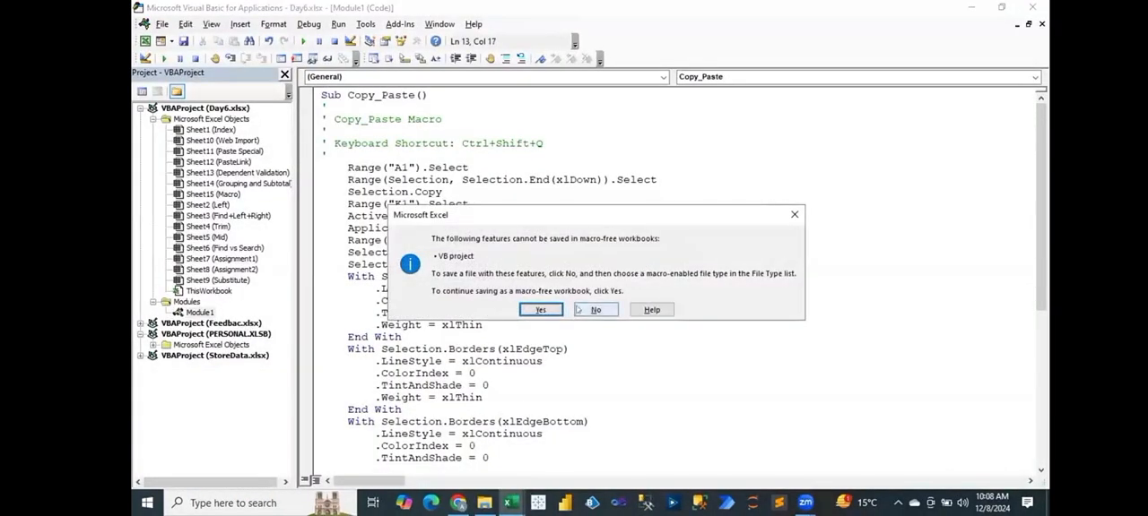
left_click(793, 216)
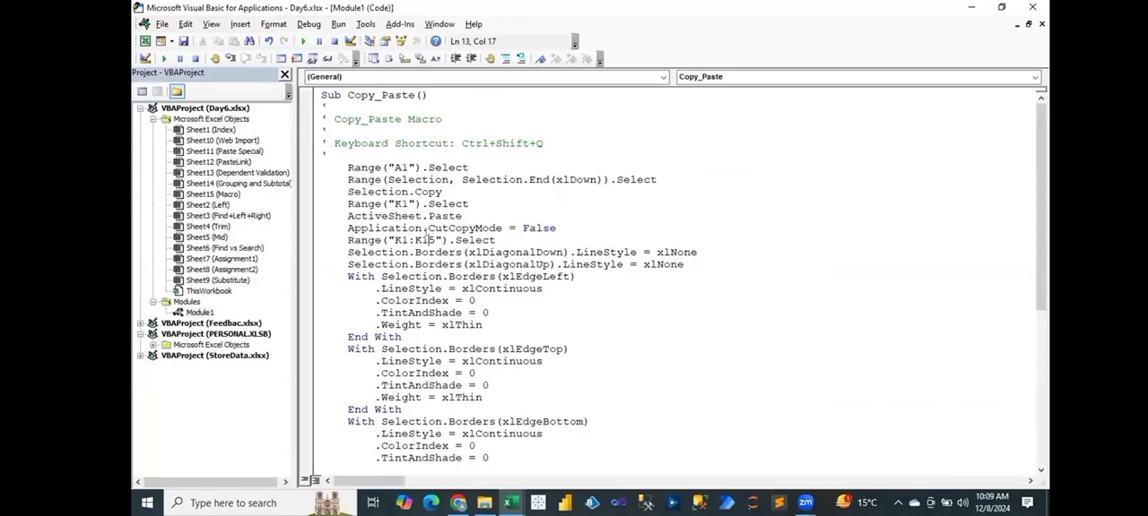
key("ctrl+s")
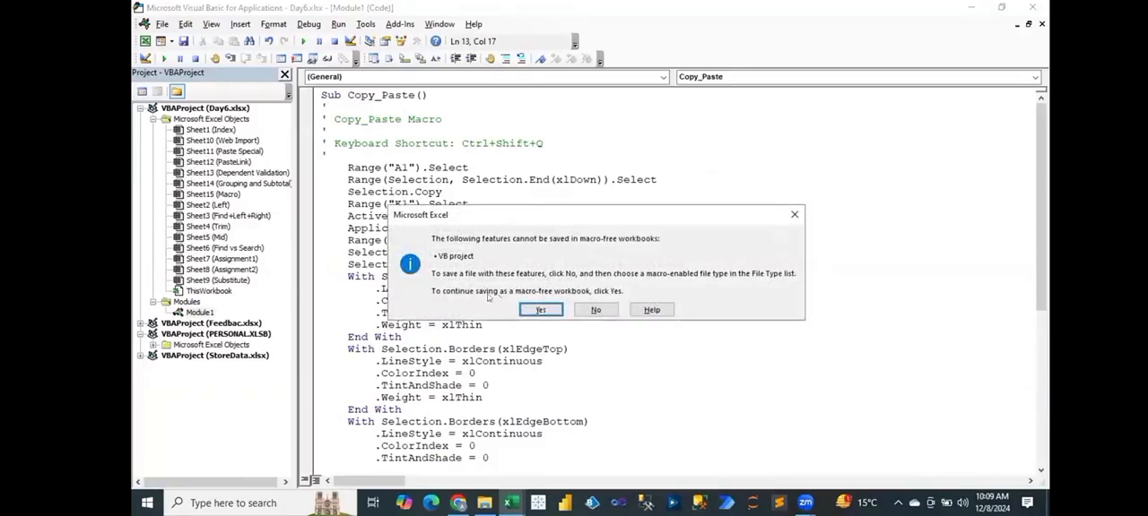
left_click(541, 310)
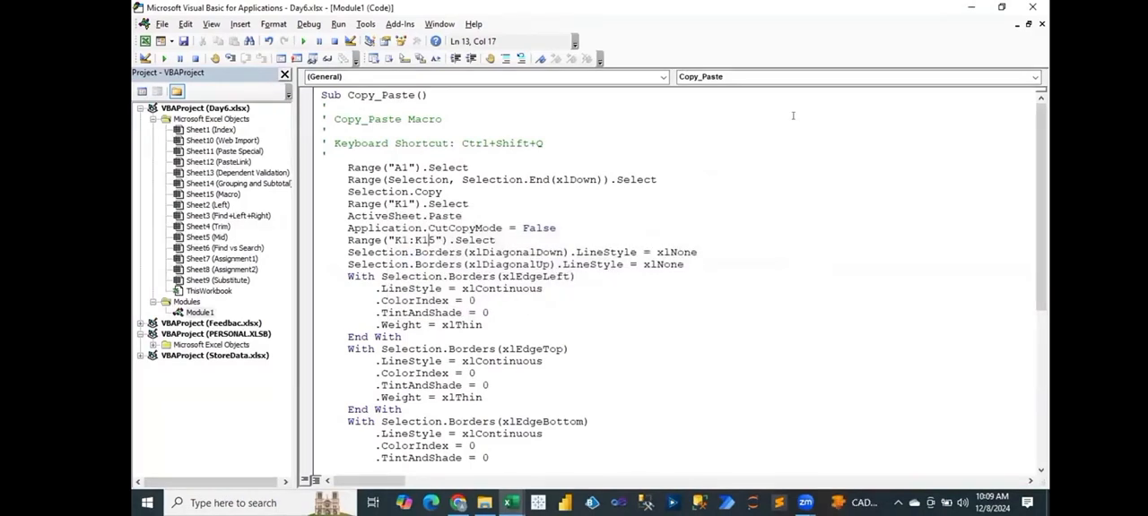
left_click(1033, 7)
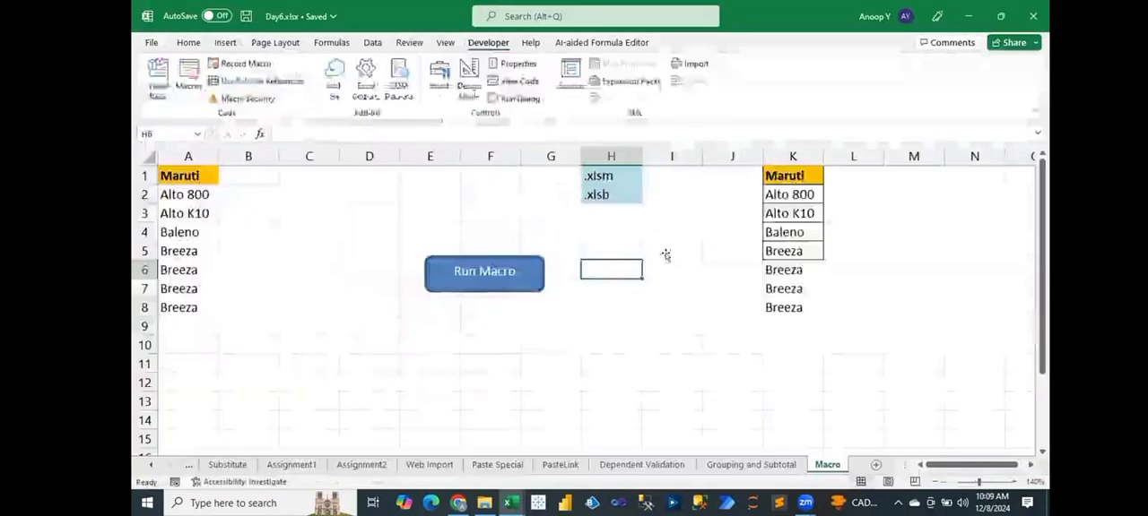
Save a copy of the Day6 workbook in the Excel Binary Workbook (*.xlsb) format.
key("F12")
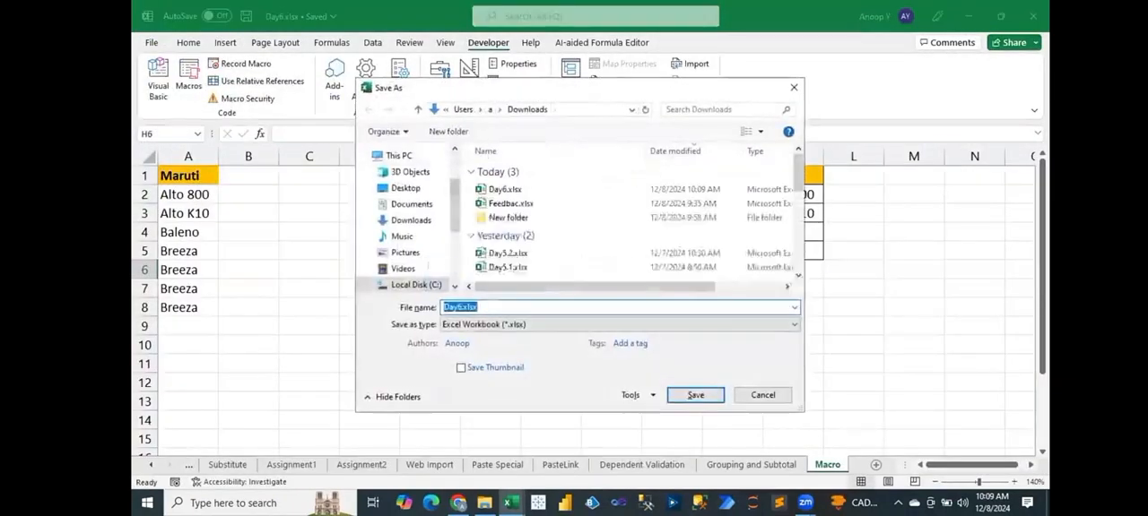
left_click(490, 325)
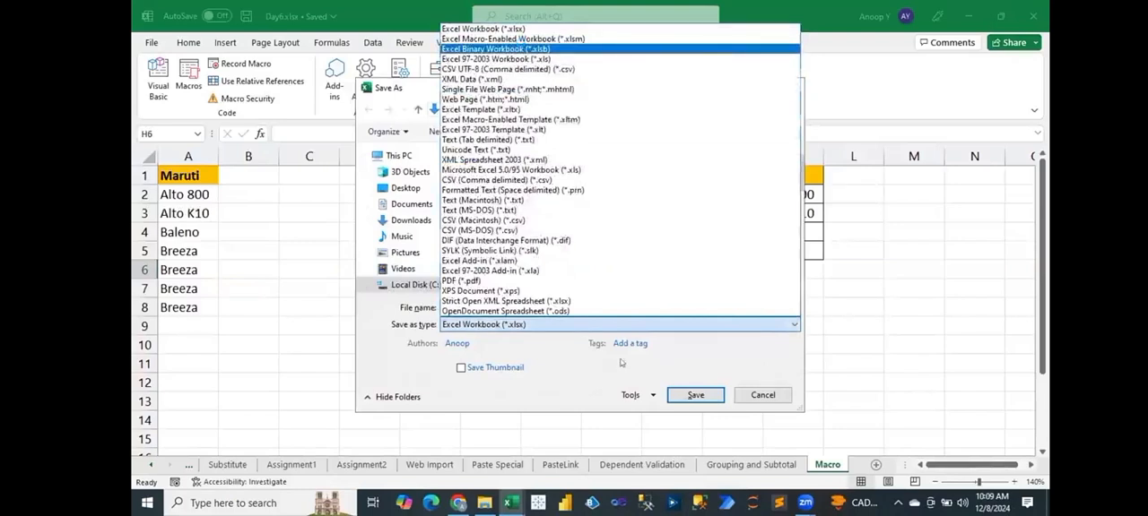
left_click(495, 48)
left_click(696, 396)
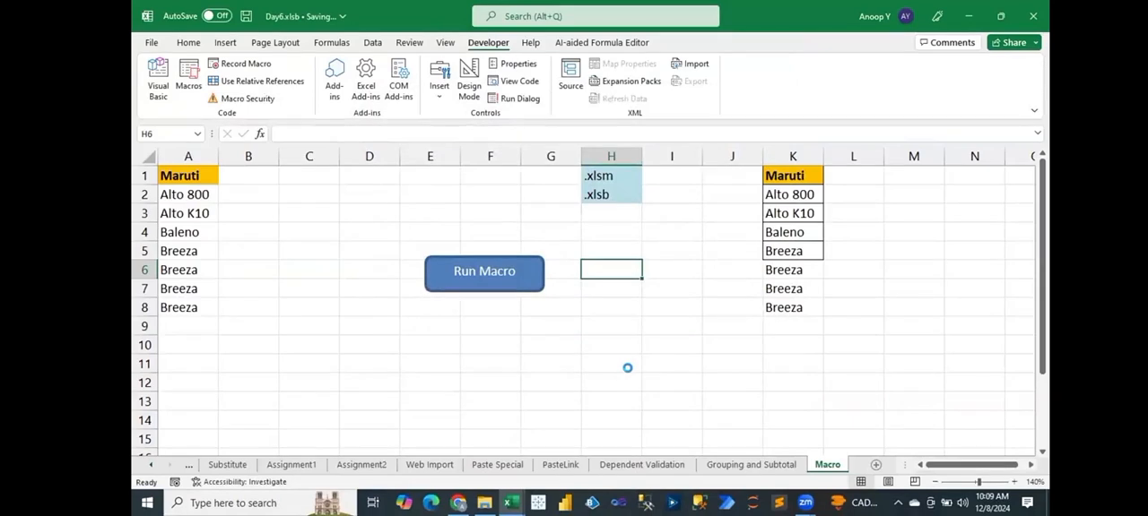
Run the edited macro from the Run Macro shape and check the bordered range in column K.
left_click(466, 271)
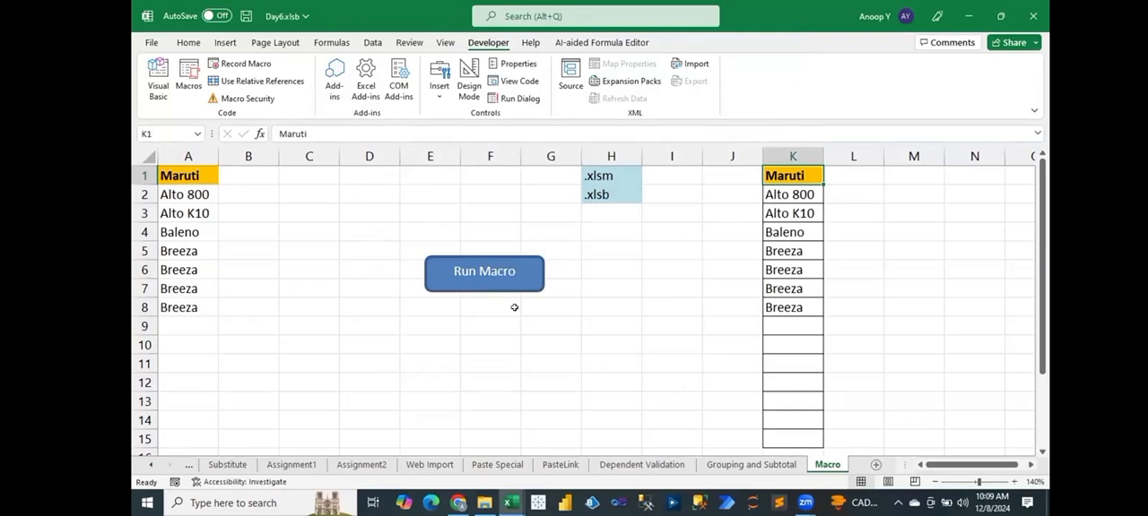
left_click(777, 157)
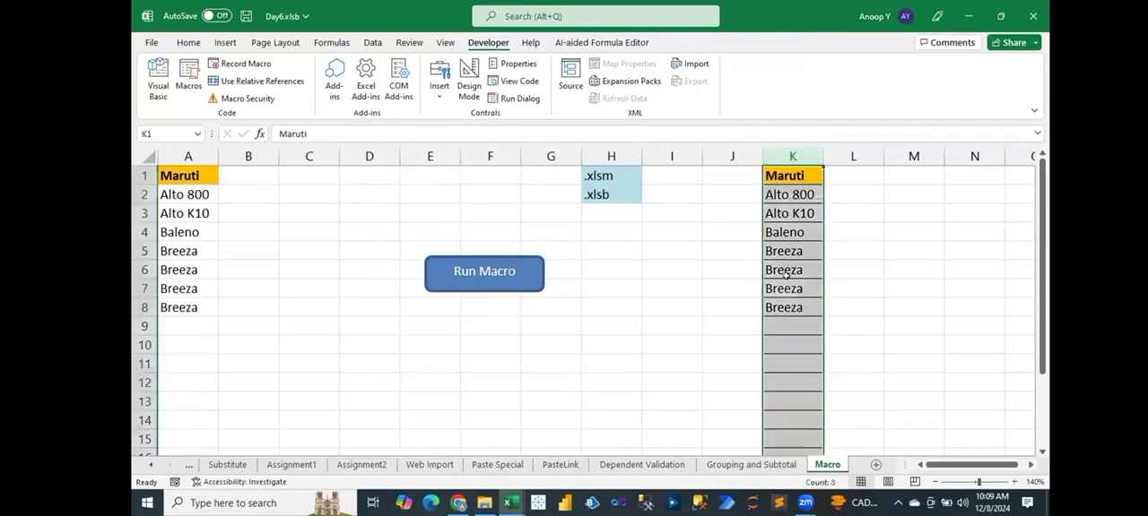
left_click(788, 285)
left_click(794, 156)
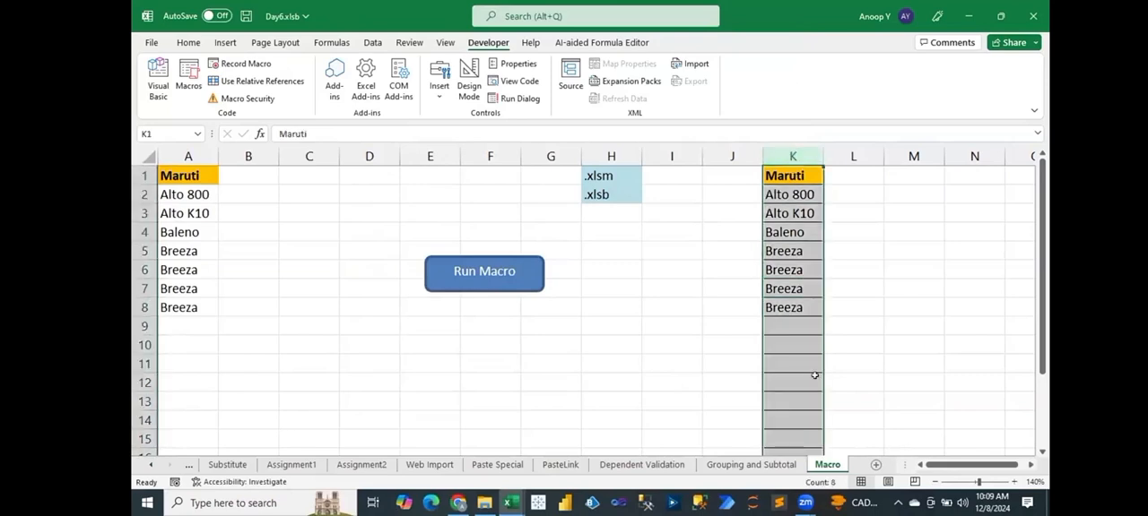
left_click(620, 328)
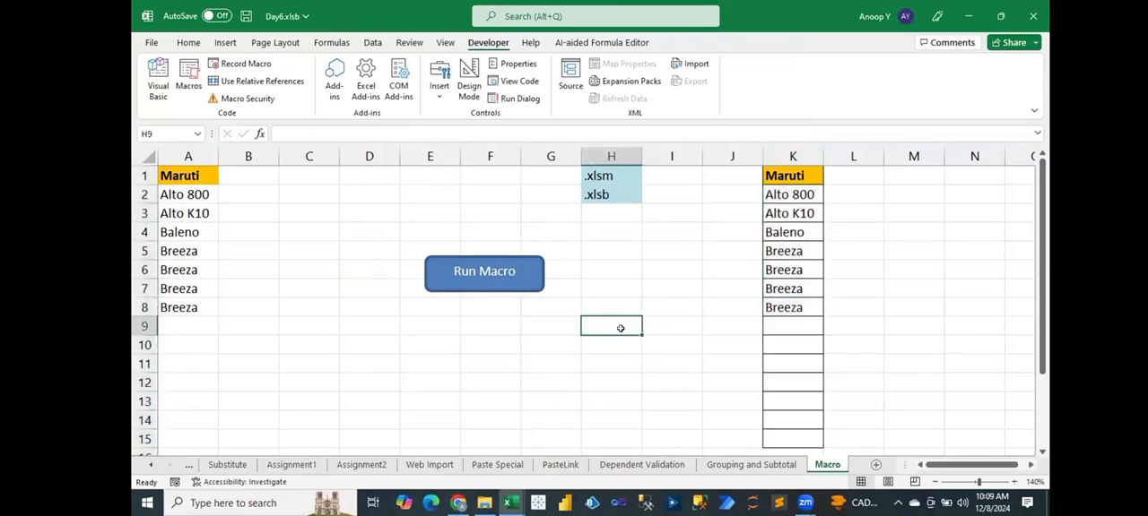
Select cell M3 and turn on relative references for macro recording.
left_click(360, 169)
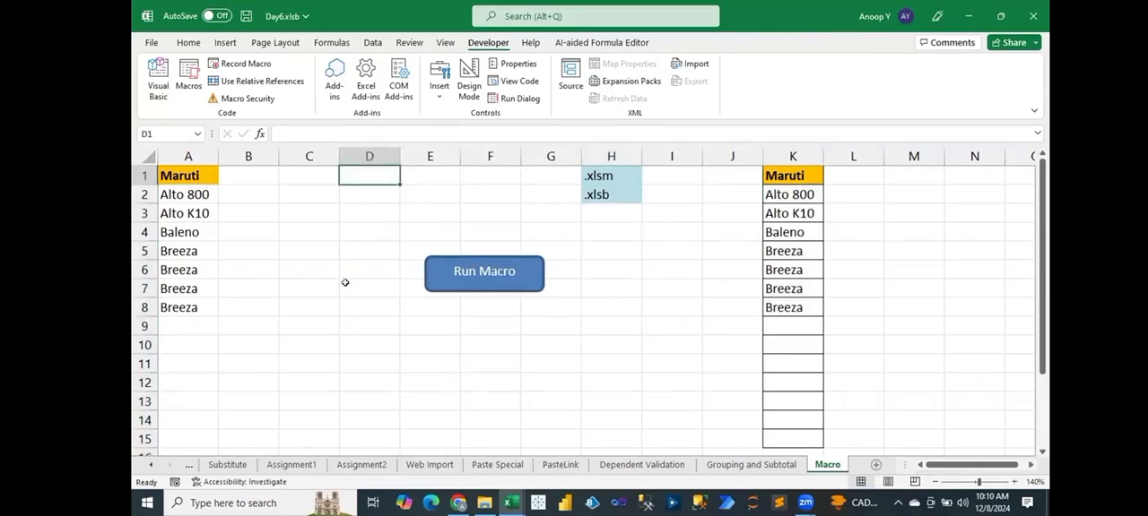
left_click(296, 170)
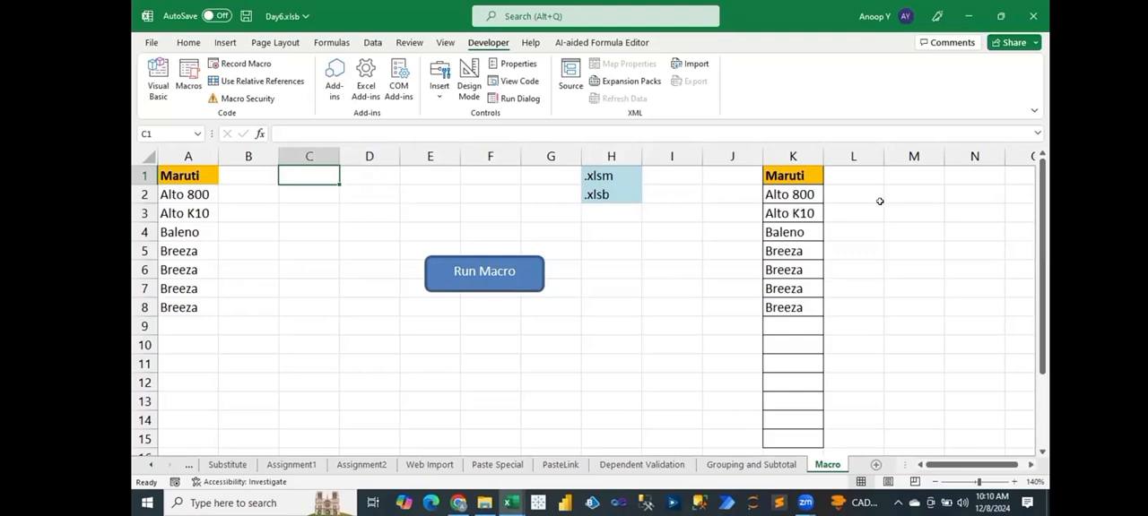
left_click(911, 215)
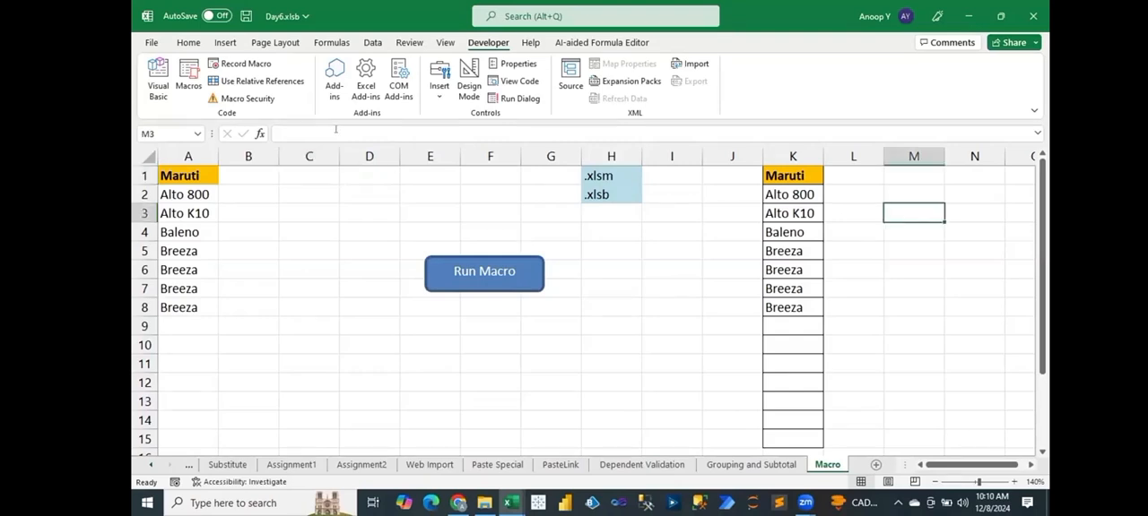
left_click(259, 81)
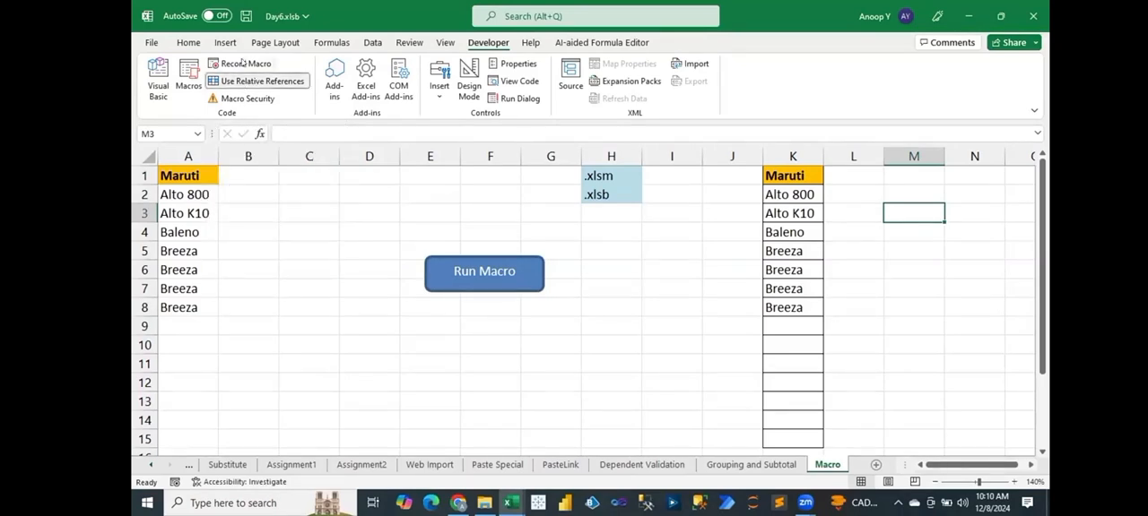
Start recording a macro named CopyPaste_Macro, stored in this workbook.
left_click(242, 64)
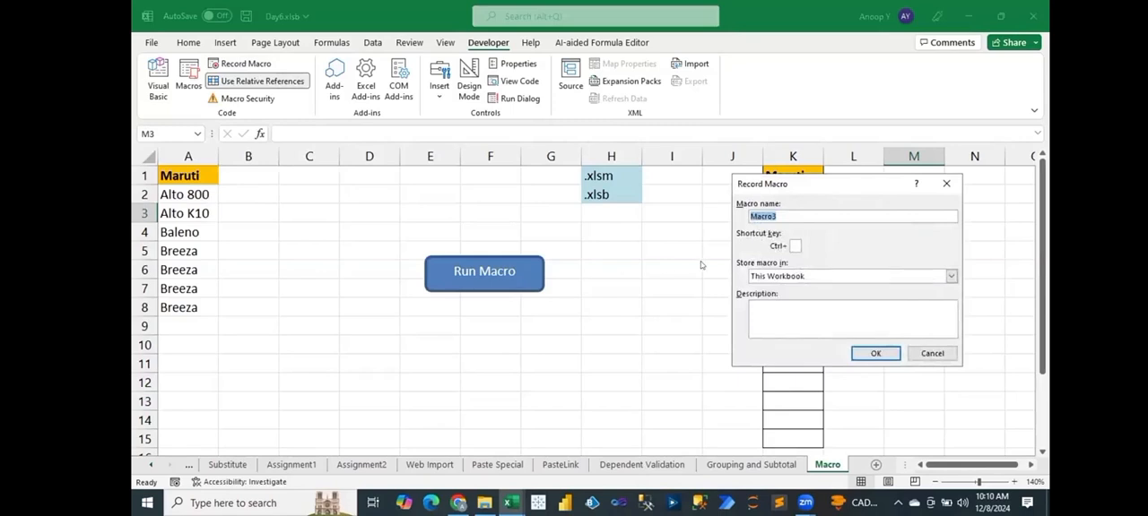
type("CopyPaste")
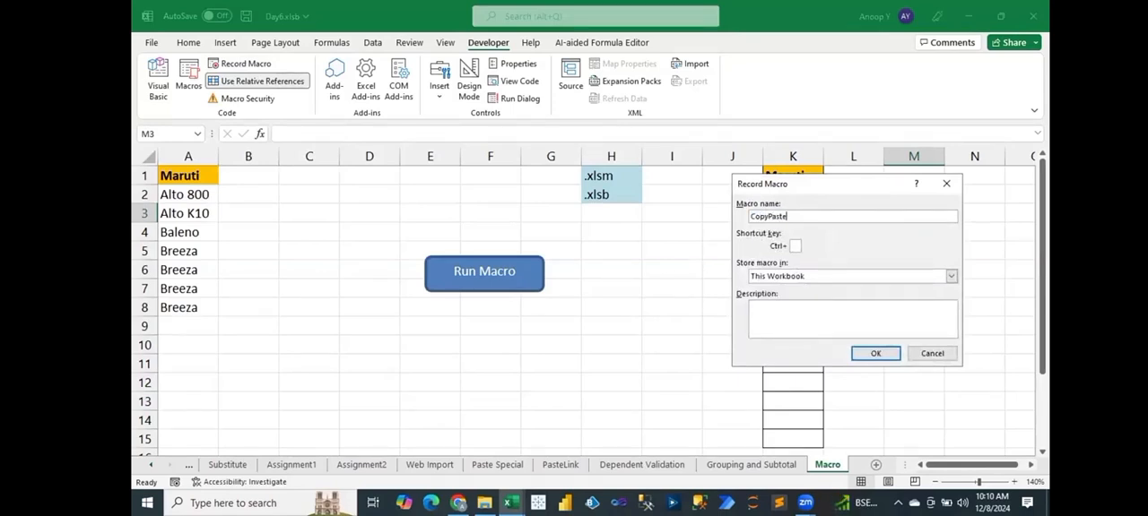
type("_Macro")
left_click(875, 353)
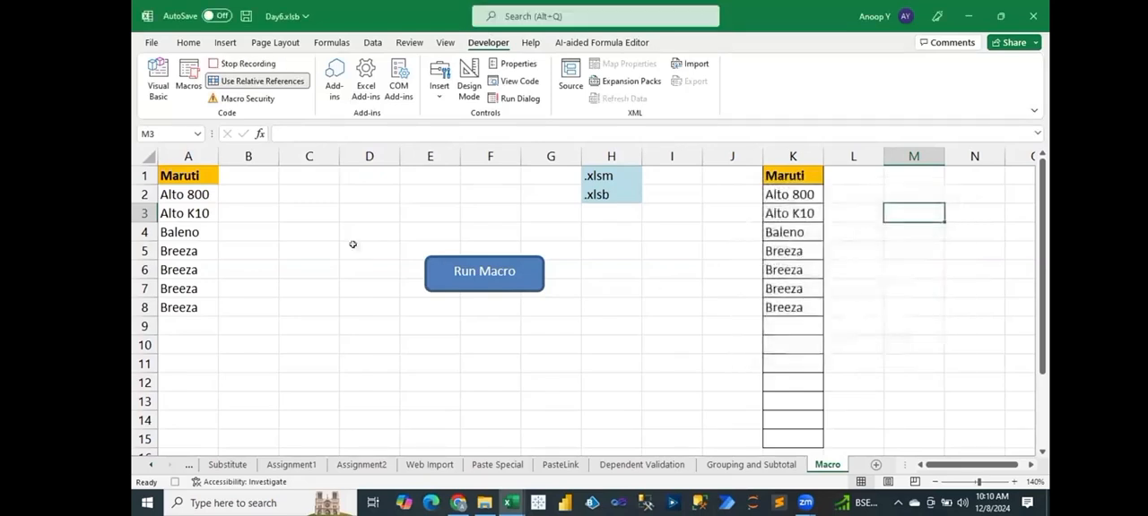
Copy the Maruti list starting at A1 down to A8 and paste it at cell N1.
left_click(183, 170)
key("ctrl+shift+Down")
key("ctrl+c")
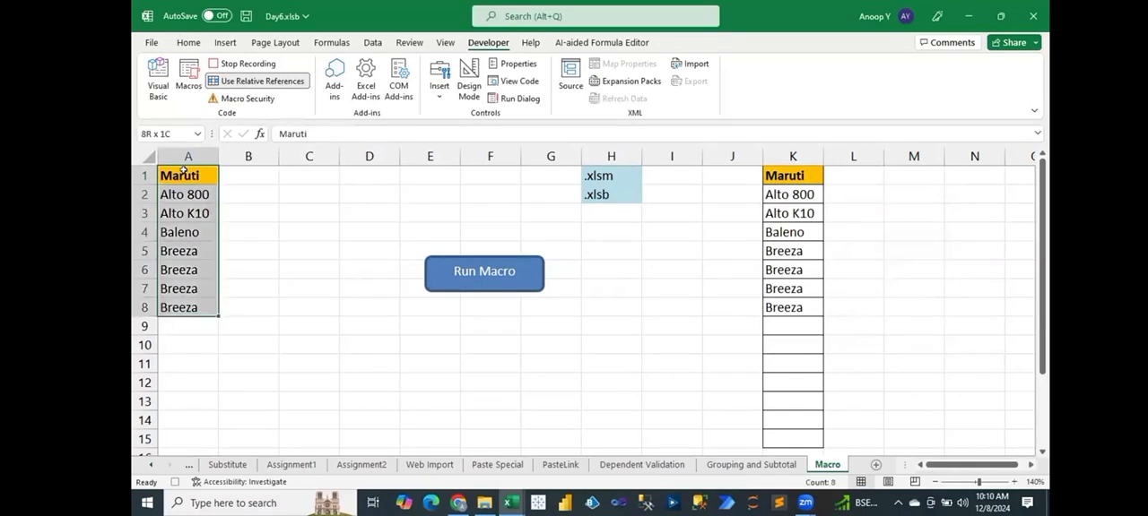
left_click(955, 176)
key("ctrl+v")
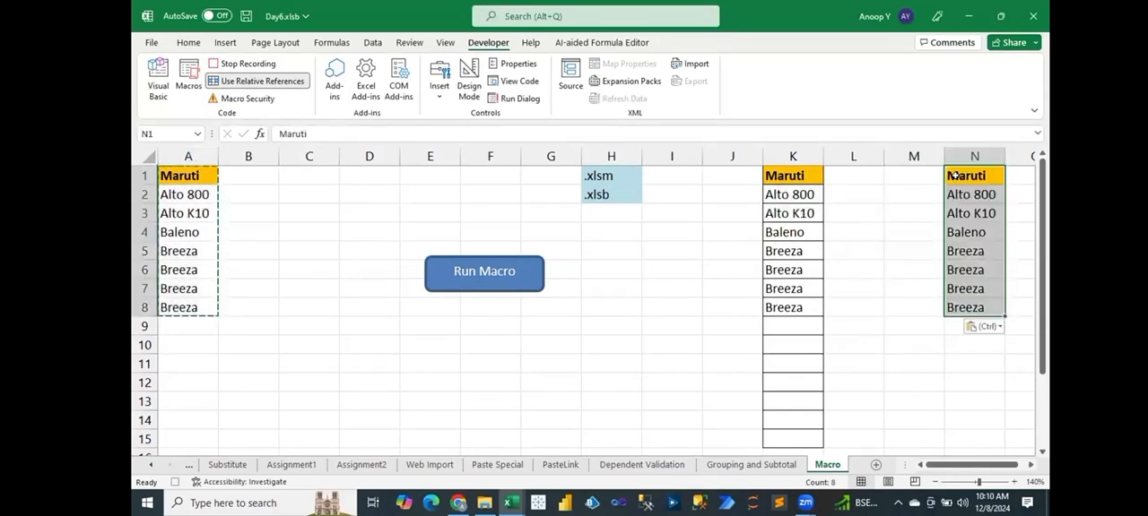
Add borders to all cells of the pasted list N1:N8 and select cell N1.
left_click(190, 45)
key("Escape")
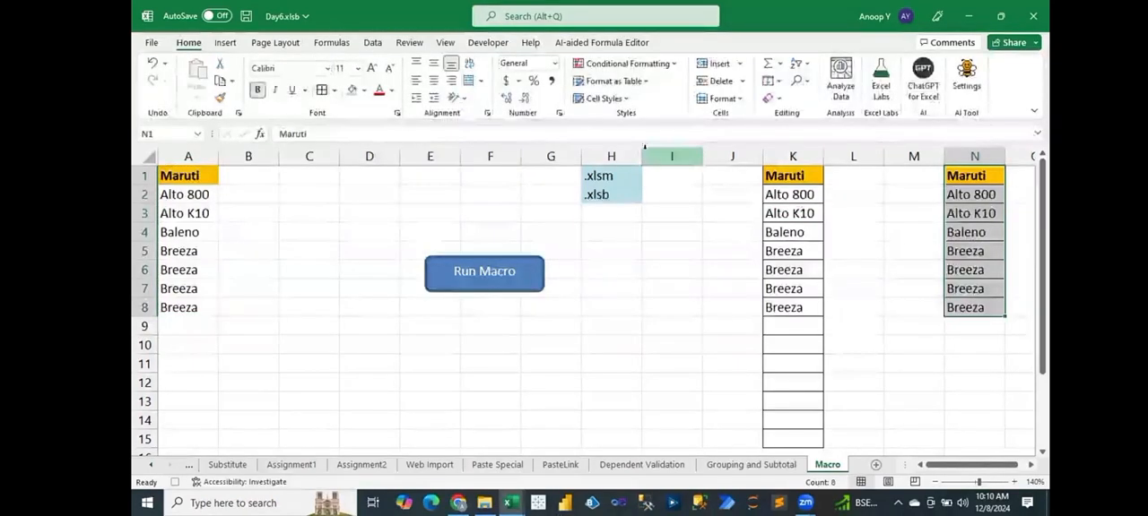
left_click(952, 172)
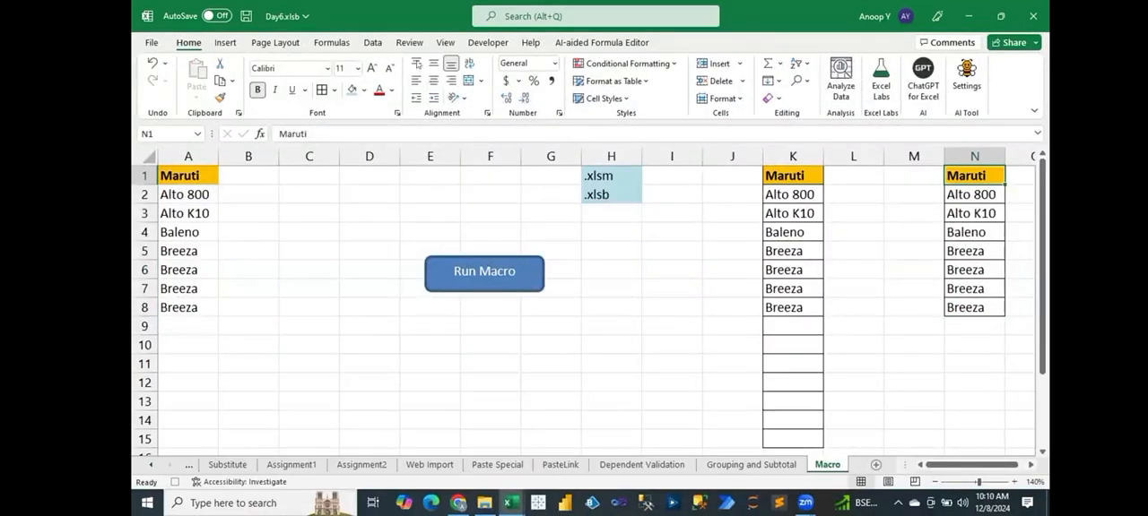
Stop the macro recording and delete column N.
left_click(488, 43)
left_click(244, 63)
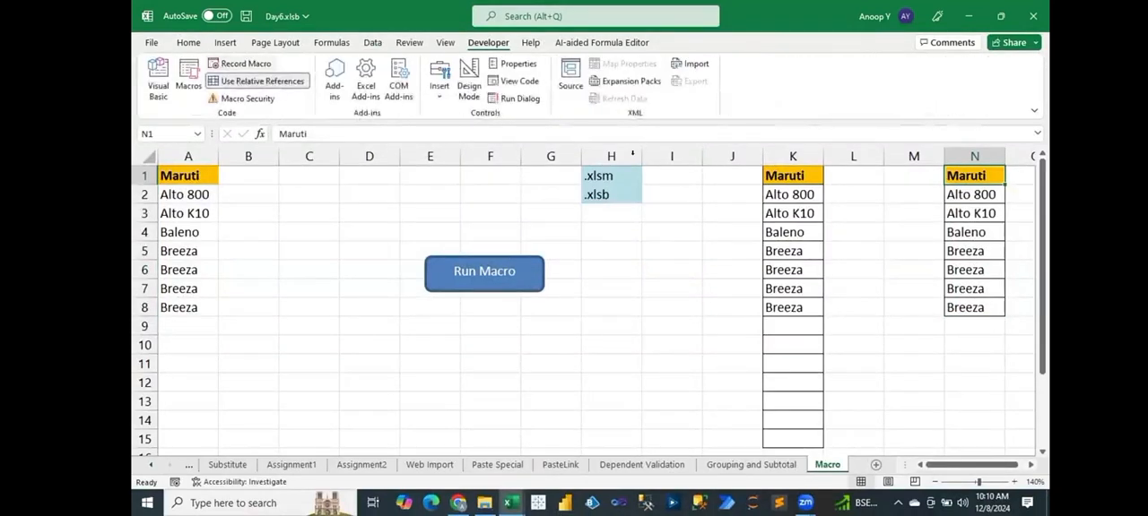
left_click(959, 154)
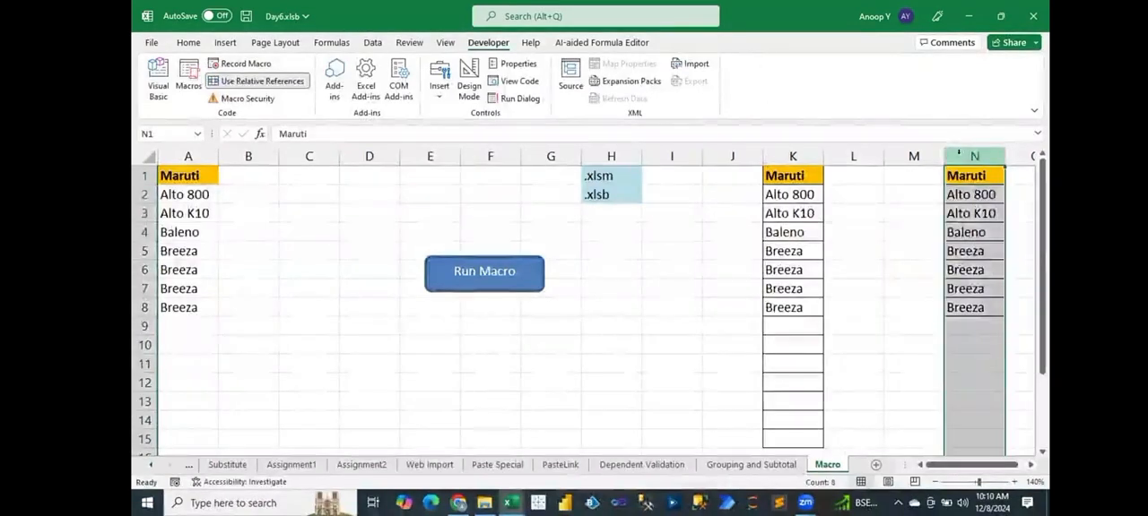
key("ctrl+minus")
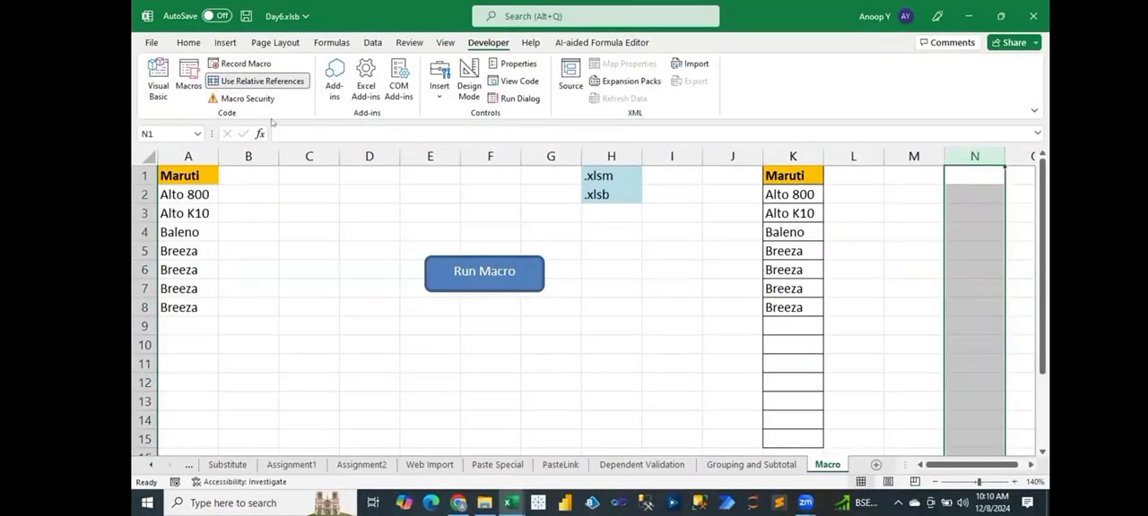
Duplicate the Run Macro shape and place the copy directly below the original.
right_click(428, 263)
left_click(429, 259)
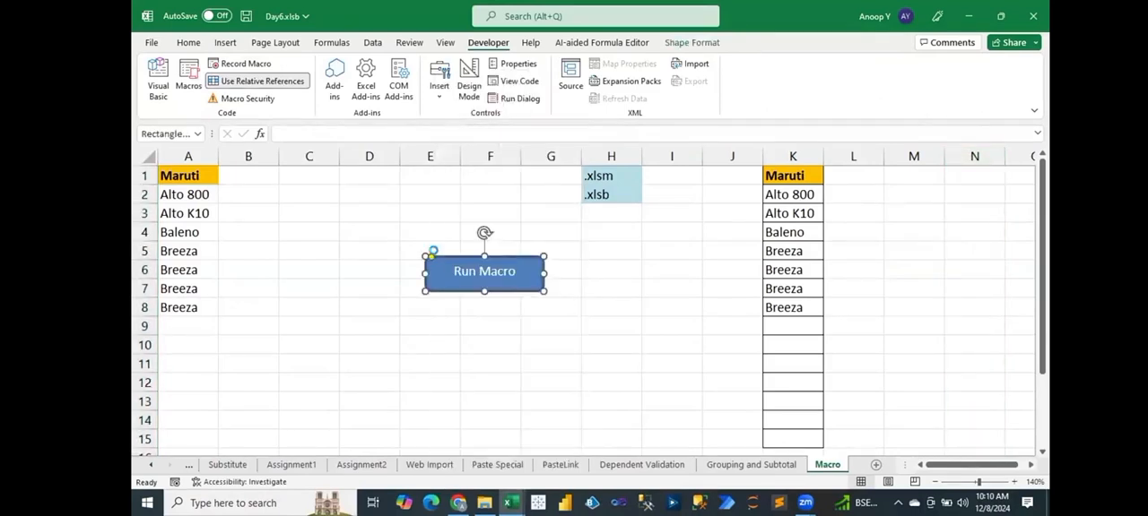
left_click_drag(436, 259, 425, 338)
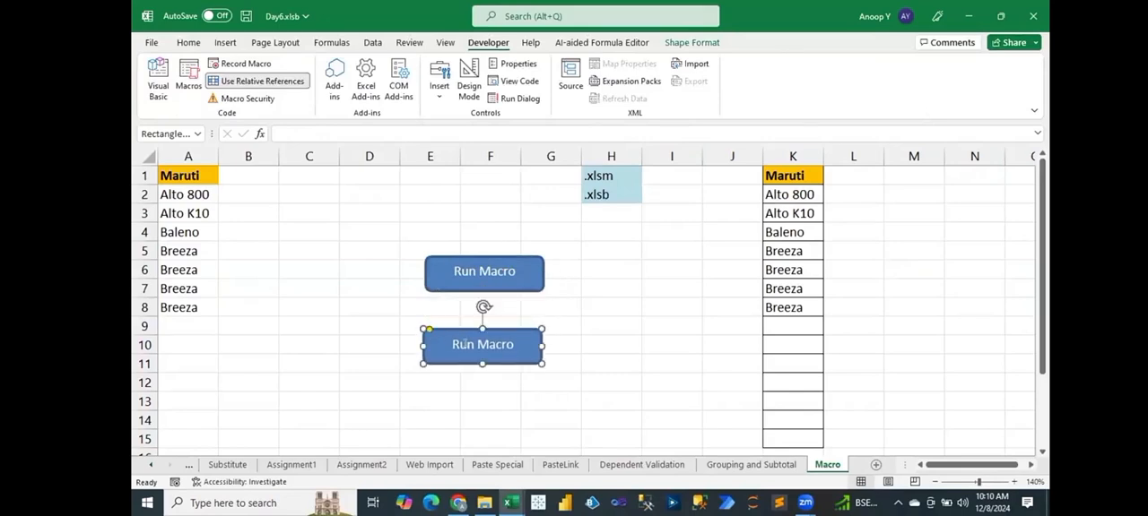
Relabel the duplicated shape "Run Macro-Use Relative Ref" and enlarge it to fit the text.
left_click(512, 345)
type("-Use Relative Ref")
left_click_drag(542, 363, 561, 383)
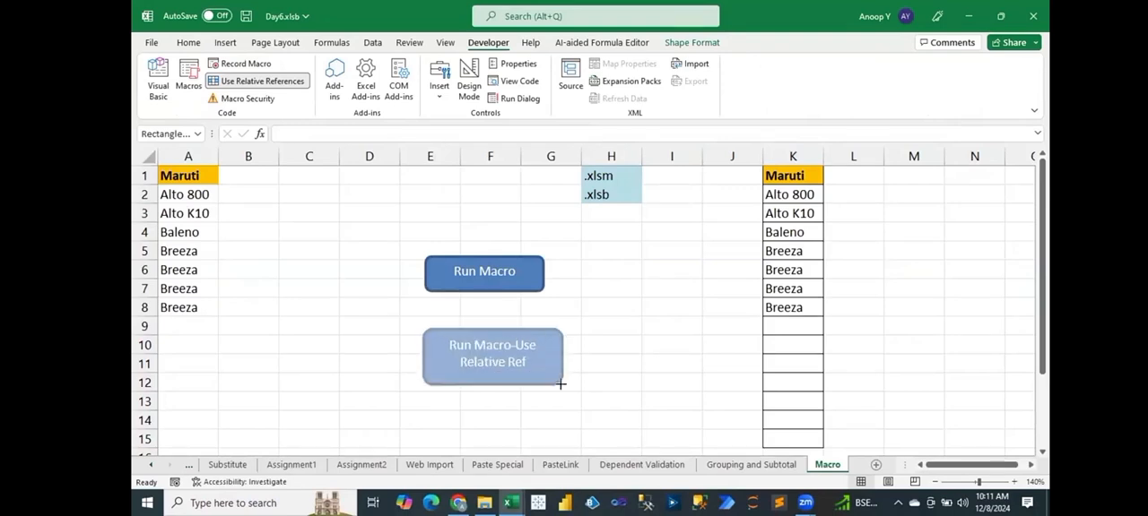
Assign CopyPaste_Macro to the Run Macro-Use Relative Ref shape and deselect the shape.
right_click(531, 372)
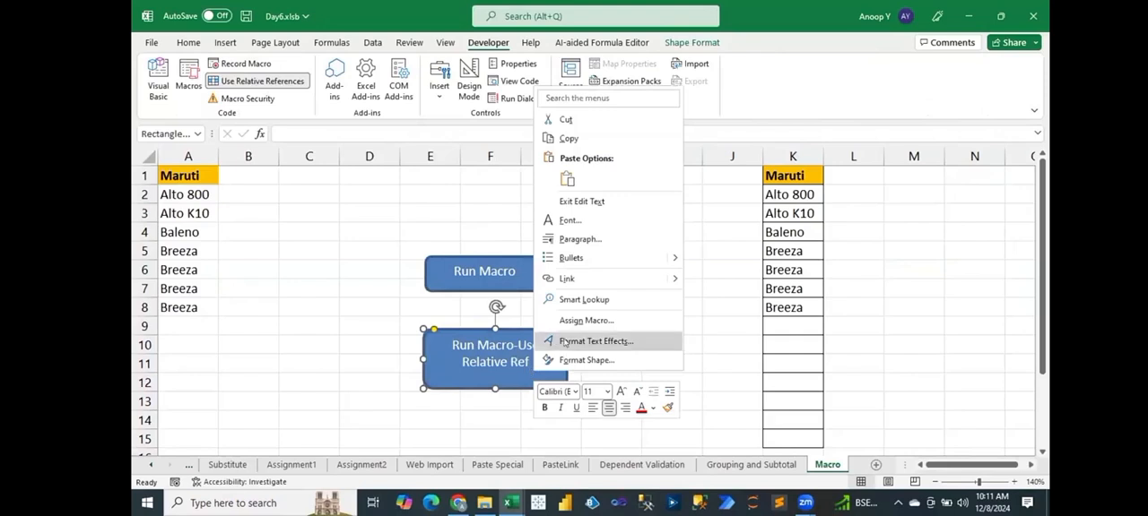
left_click(583, 321)
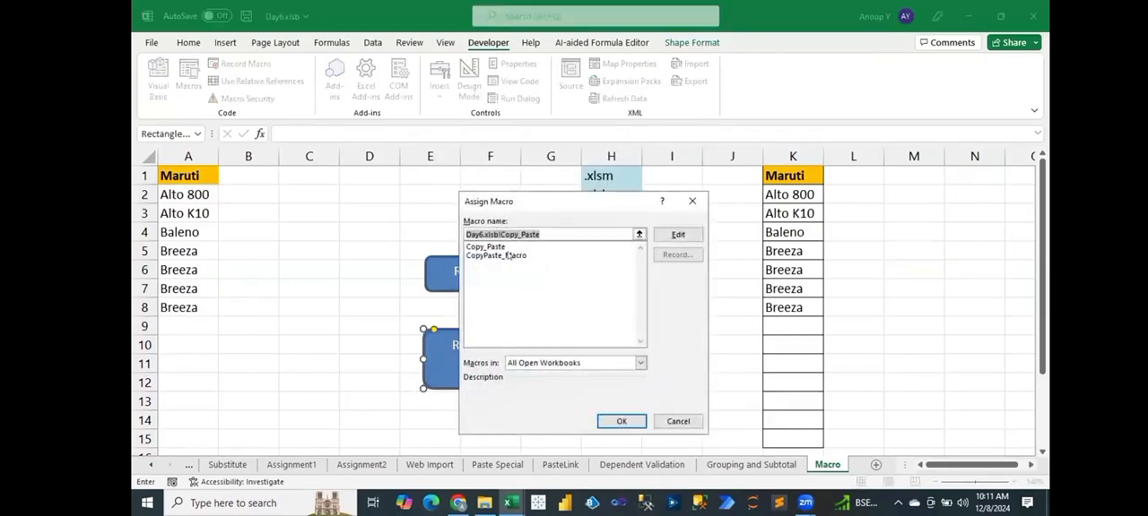
left_click(508, 256)
left_click(619, 421)
left_click(662, 374)
Try running CopyPaste_Macro from its shape with cell C1 selected, debug it, then reset execution and return to the sheet.
left_click(331, 182)
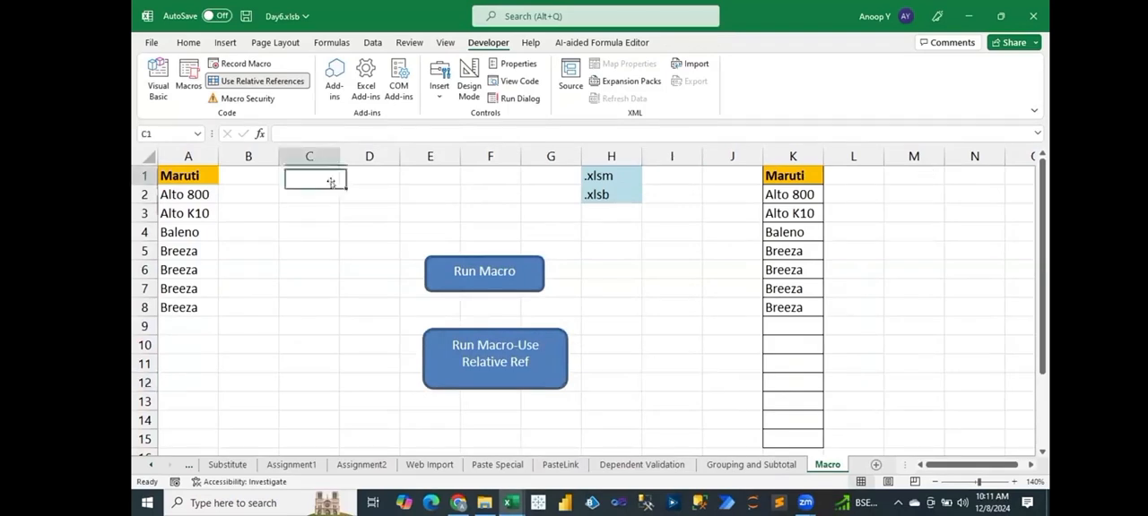
left_click(475, 355)
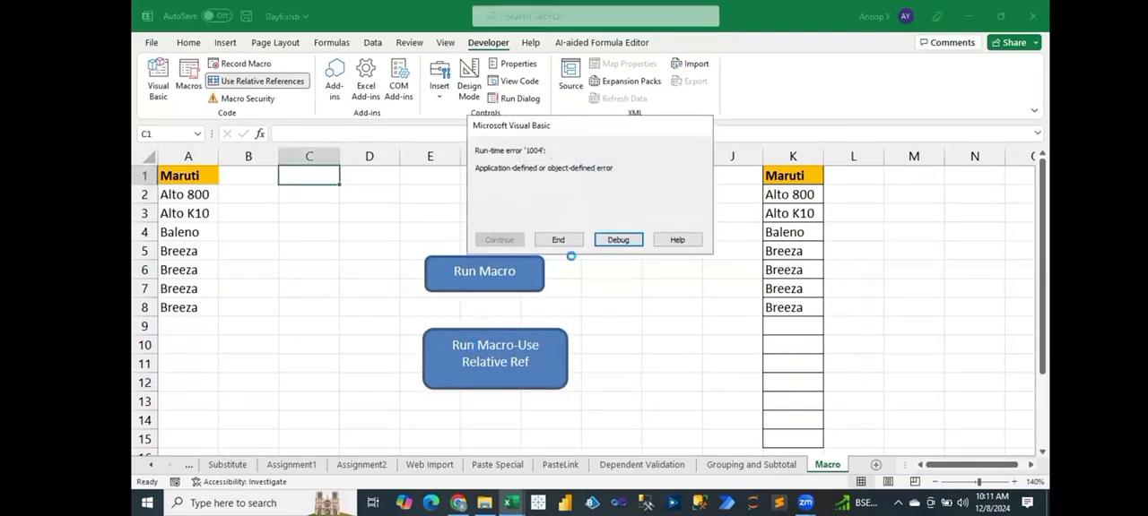
left_click(618, 240)
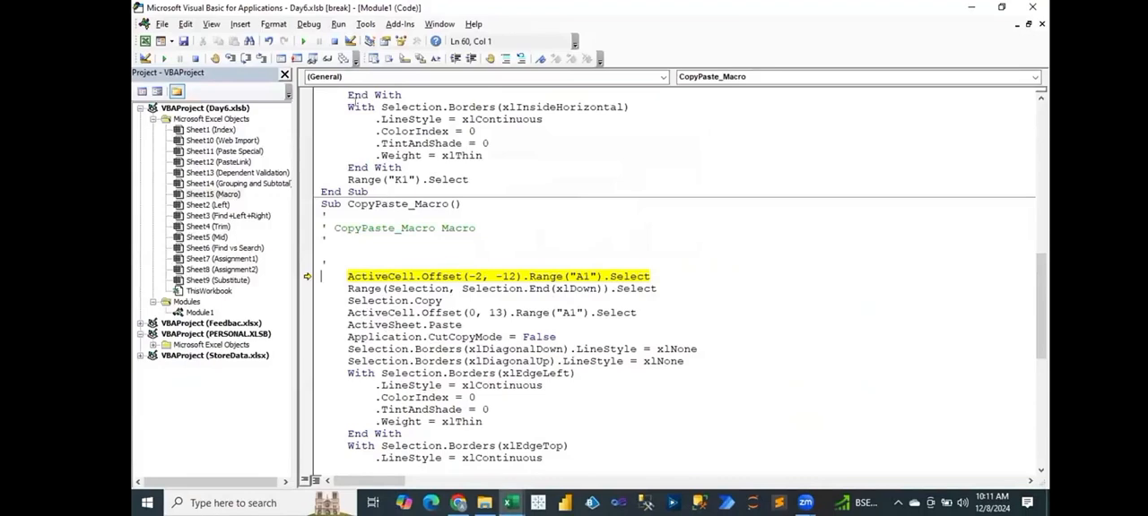
left_click(334, 42)
key("alt+Tab")
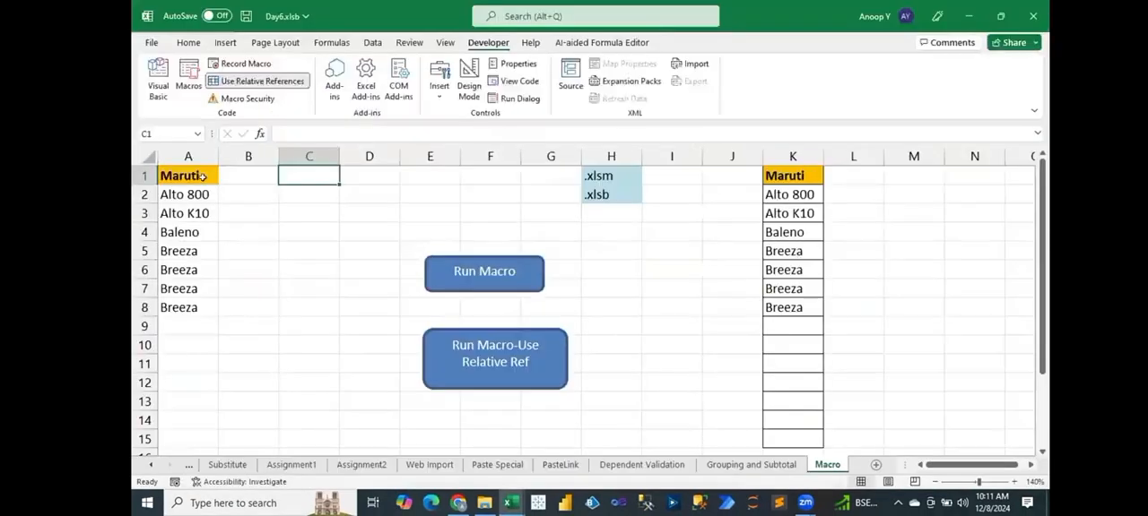
Run CopyPaste_Macro from its shape with cell A1 selected and open the failing line in the debugger.
left_click(192, 173)
left_click(495, 359)
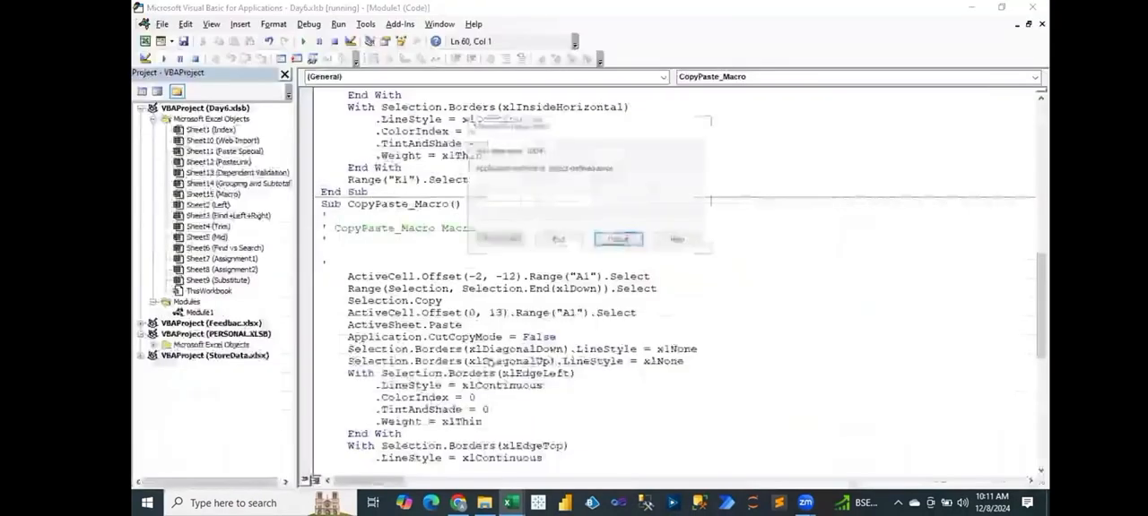
left_click(619, 239)
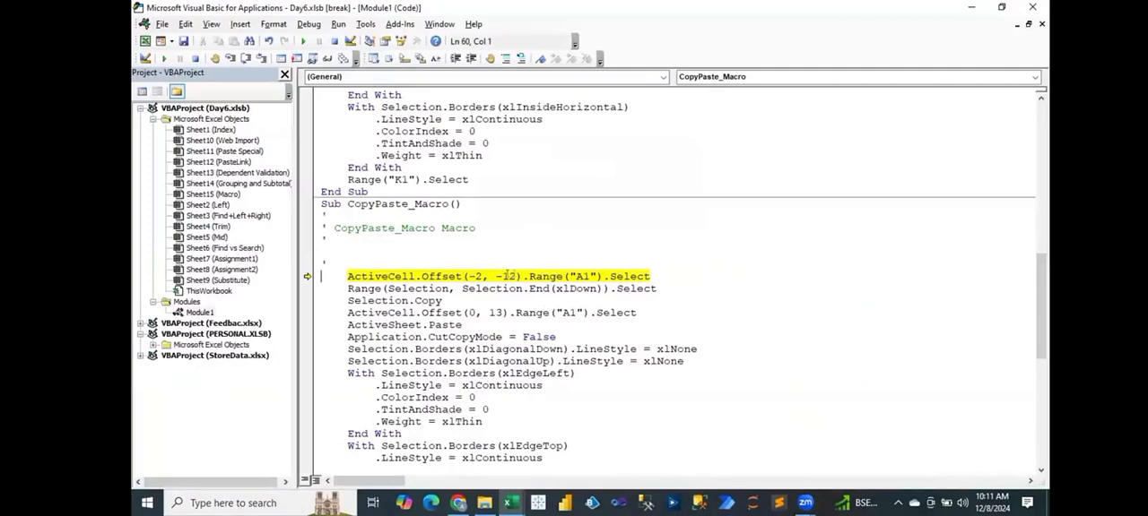
Change the first statement of CopyPaste_Macro to Range("A1").Select by removing ActiveCell.Offset(-2, -12), and reset execution.
left_click_drag(524, 276, 349, 278)
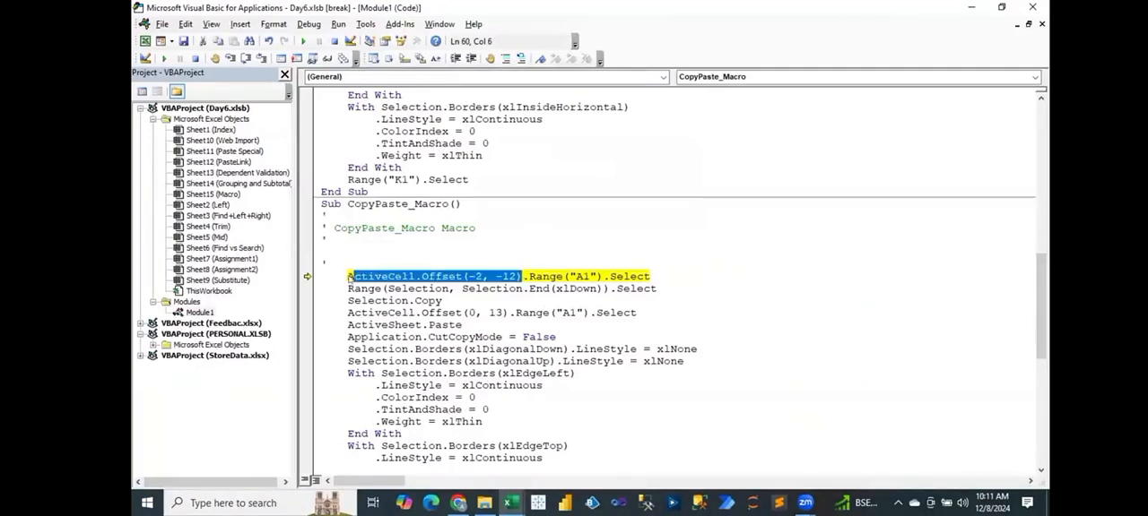
key("BackSpace")
key("BackSpace")
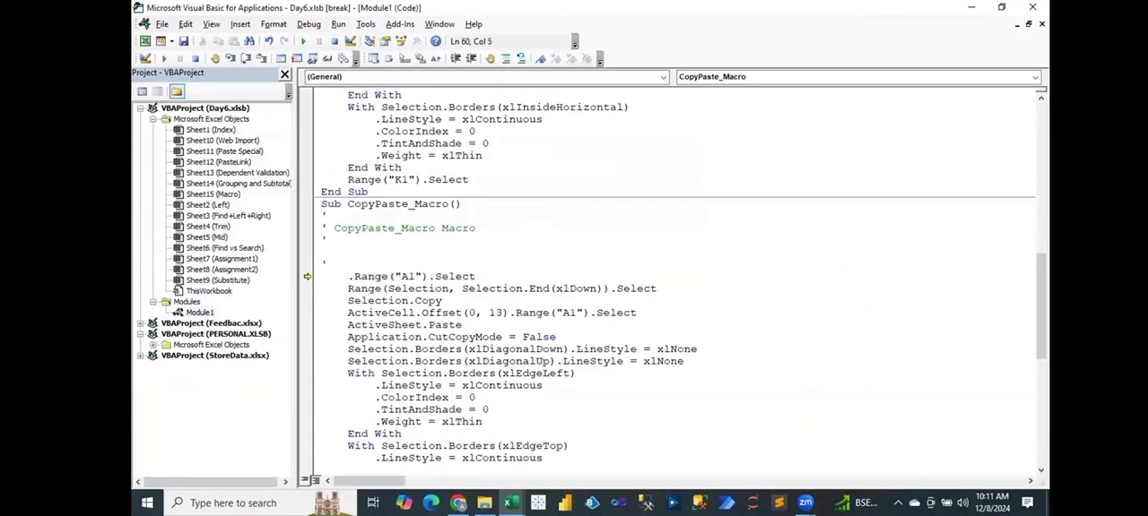
key("Delete")
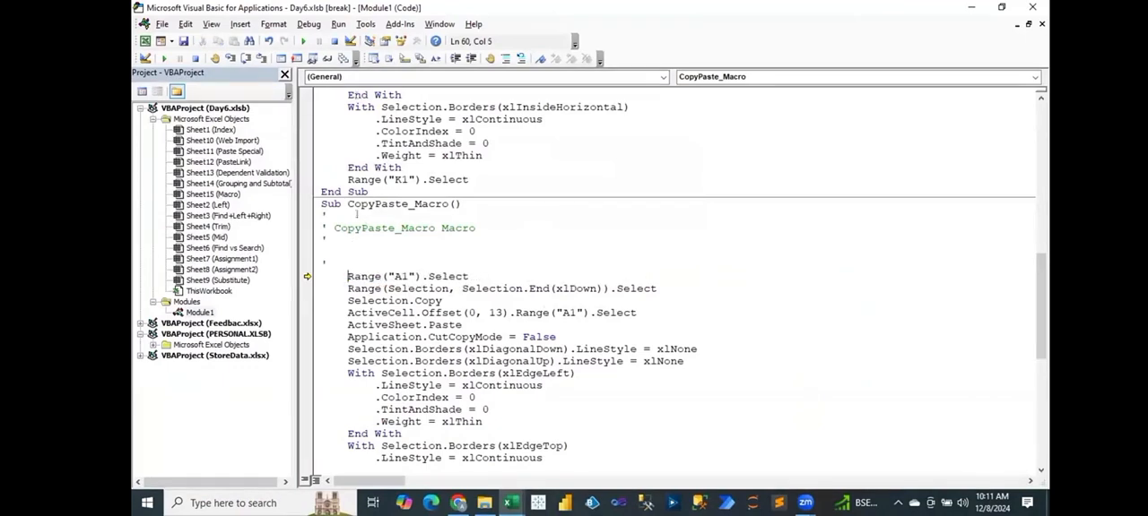
left_click(334, 42)
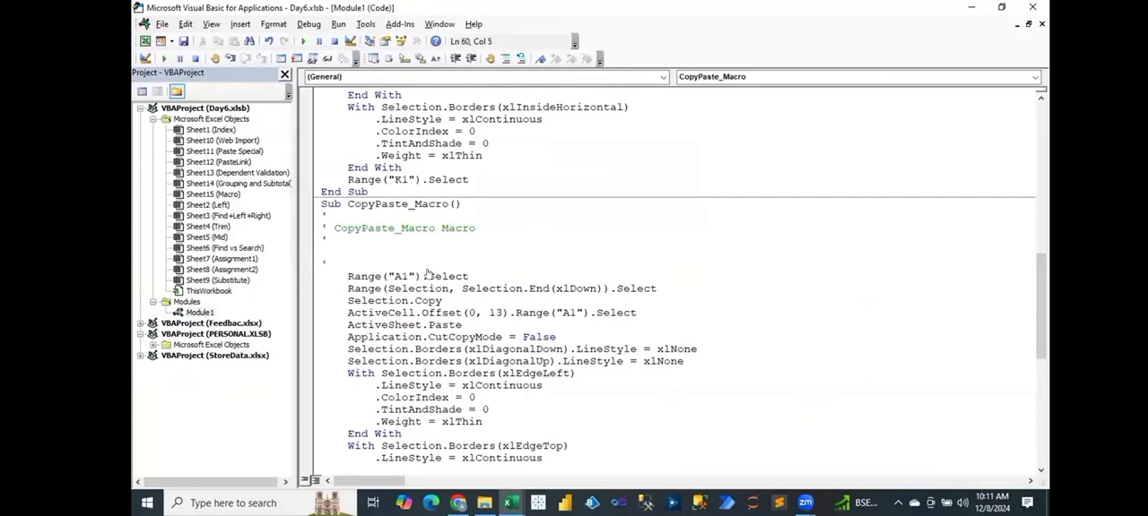
Return to the sheet, run the edited CopyPaste_Macro with cell C1 selected, and check the pasted list in column N.
key("alt+F11")
left_click(323, 177)
left_click(522, 356)
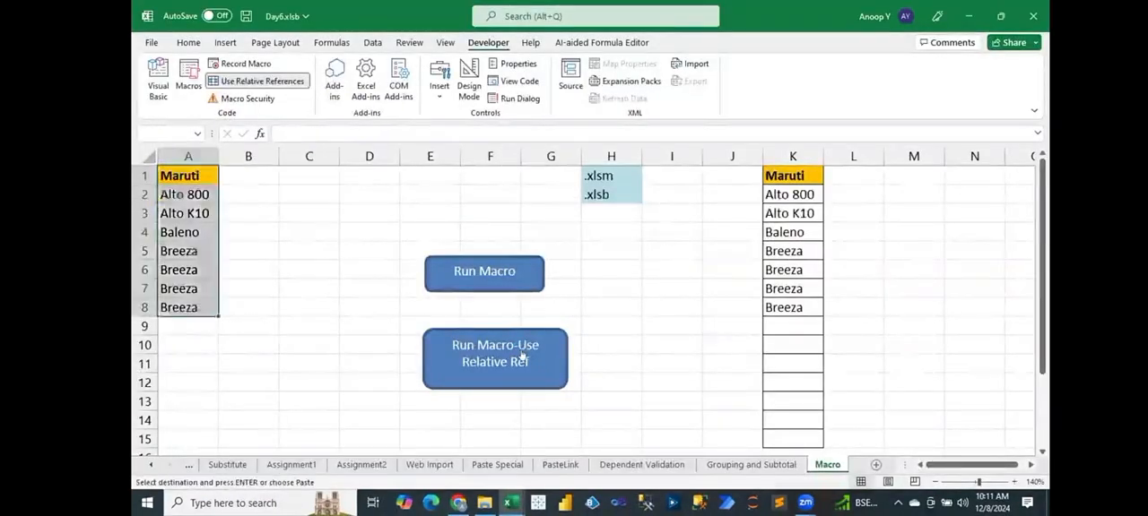
left_click_drag(975, 186, 968, 305)
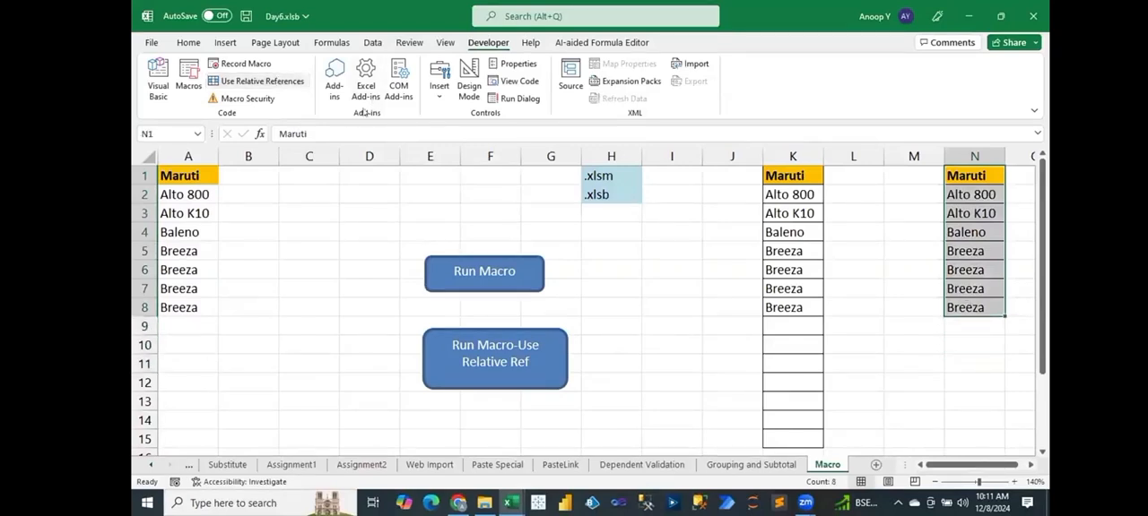
Examine the Offset(0, 13) arguments in CopyPaste_Macro and trace the matching columns from A1 to N1 on the sheet.
key("alt+F11")
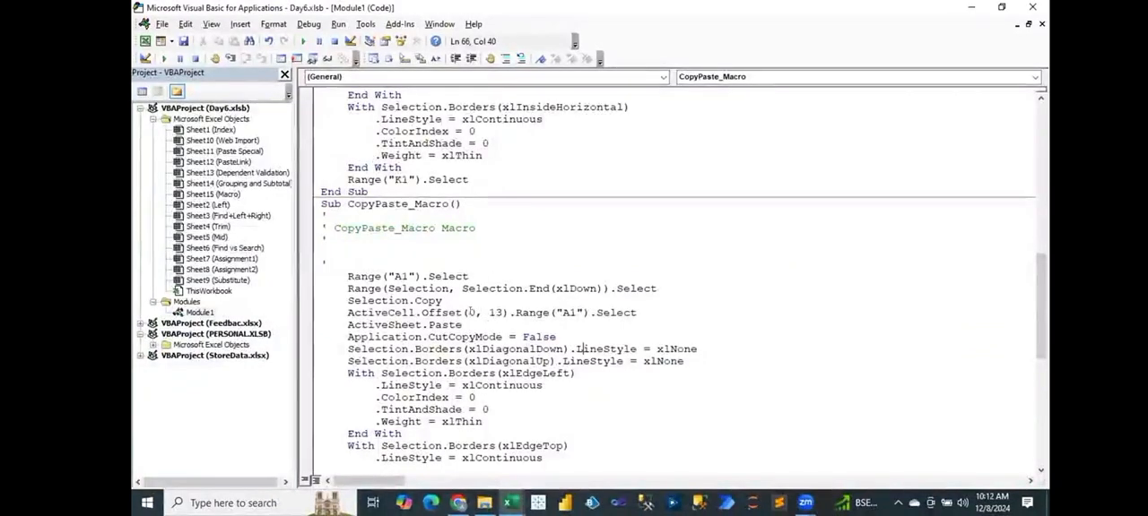
left_click_drag(463, 312, 504, 312)
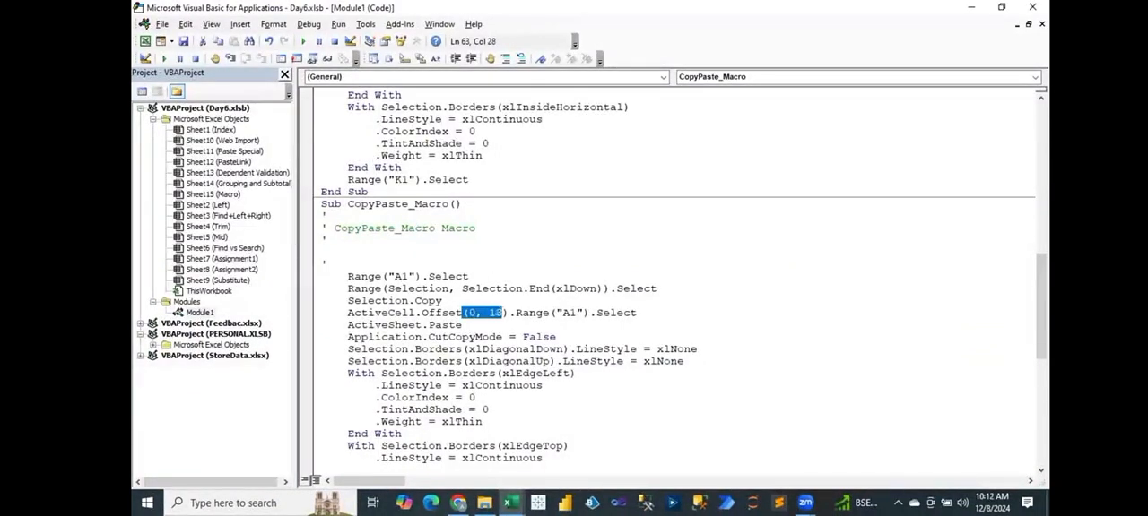
key("alt+F11")
left_click(191, 177)
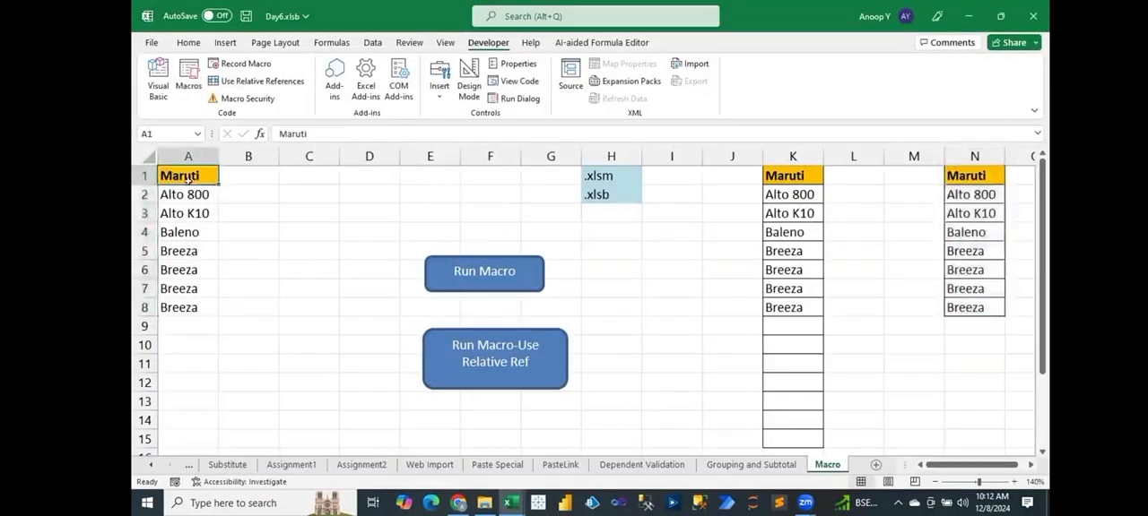
key("shift+space")
left_click_drag(200, 173, 973, 176)
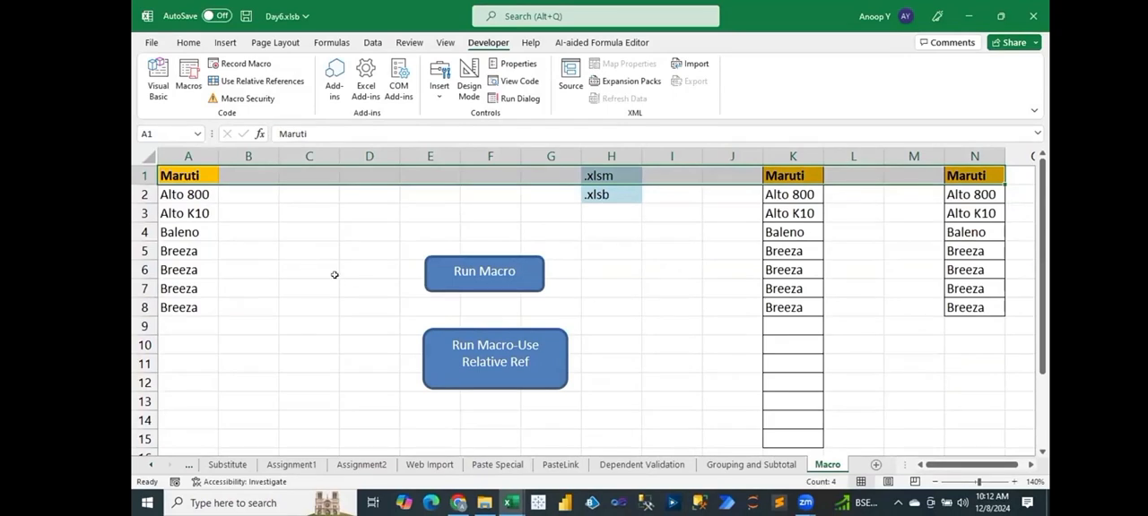
Turn on relative references and run CopyPaste_Macro from its shape with cell B2 selected.
left_click(274, 83)
left_click(265, 195)
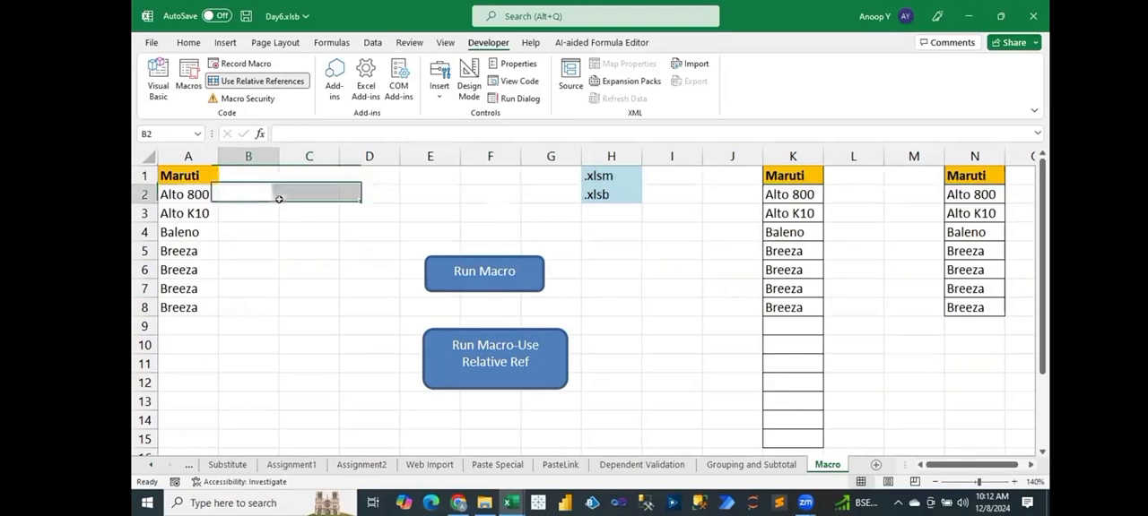
left_click(482, 343)
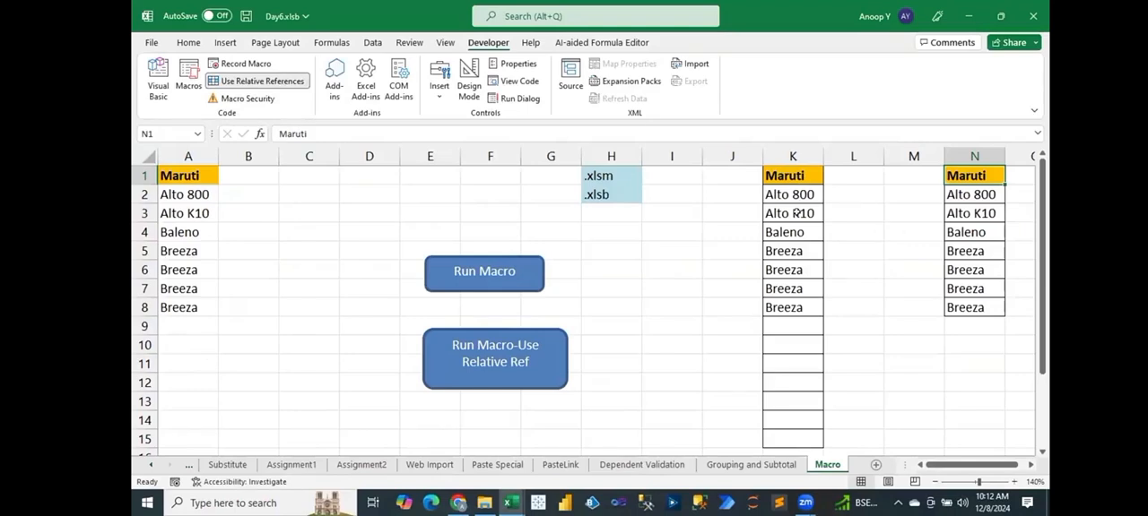
Open the Module1 code and examine the absolute references in the Copy_Paste macro.
key("alt+F11")
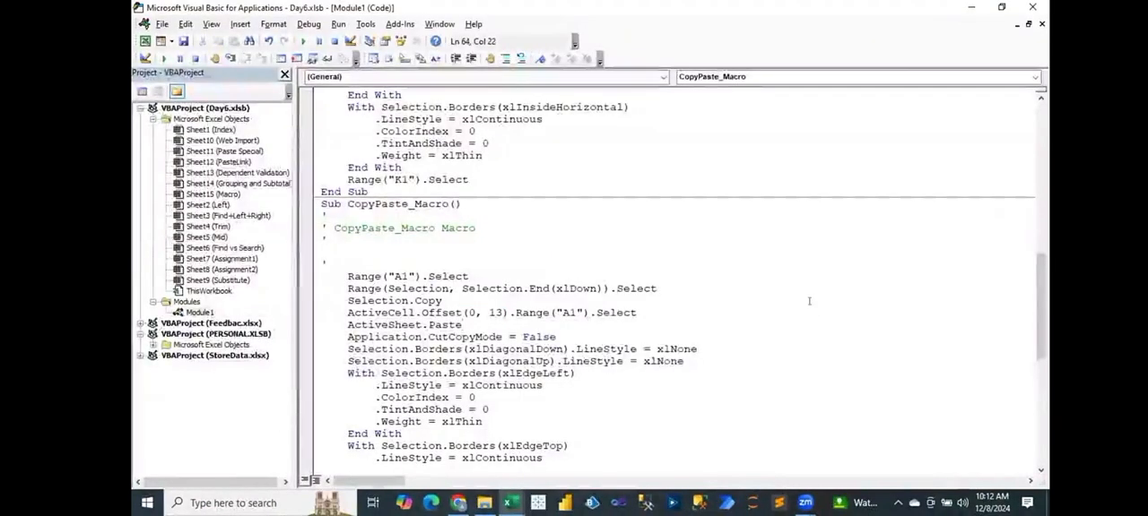
left_click_drag(1040, 306, 1040, 153)
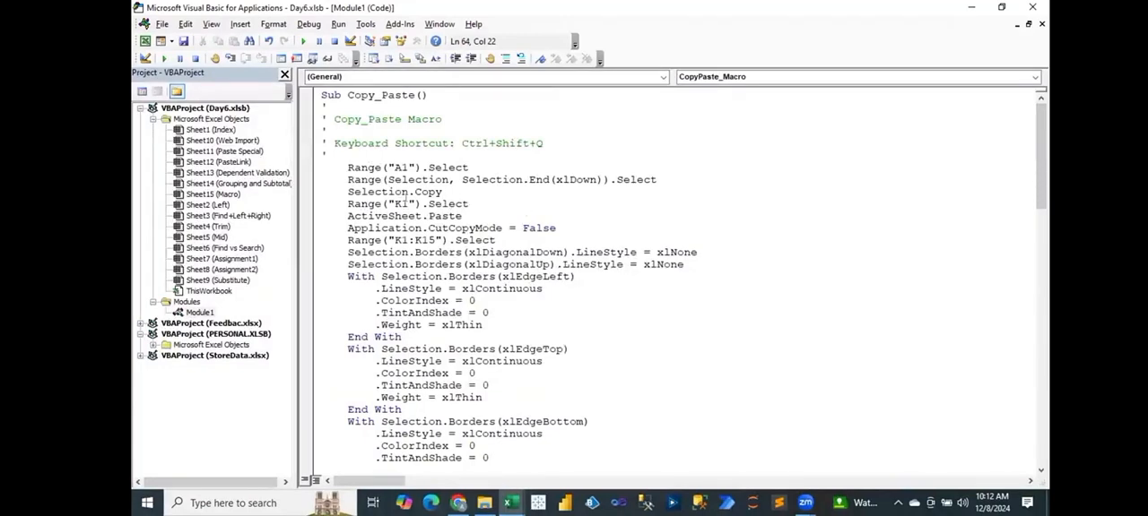
Examine the K1 destination reference in the Copy_Paste code and close the code editor.
left_click_drag(406, 204, 398, 204)
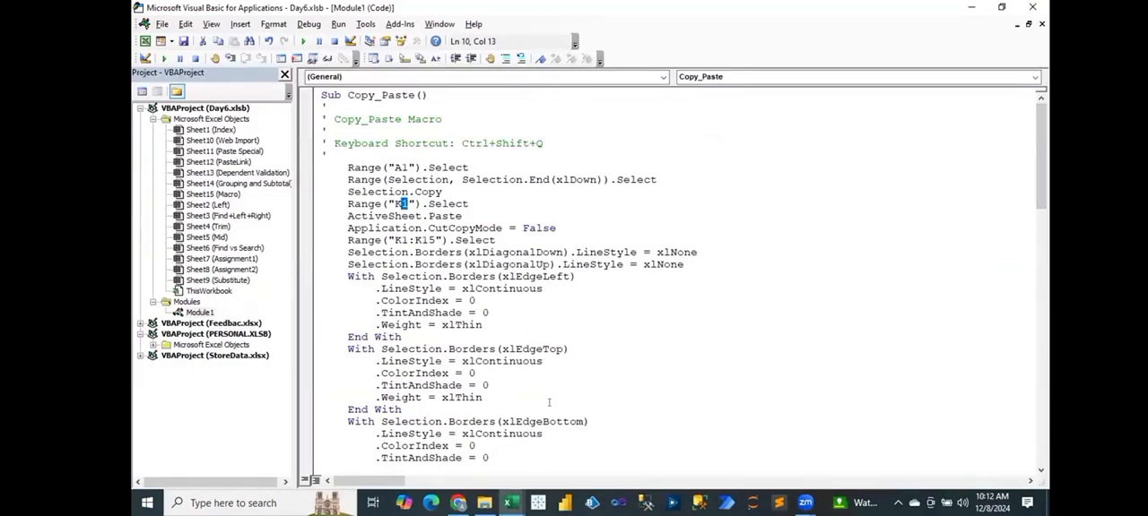
left_click(1032, 8)
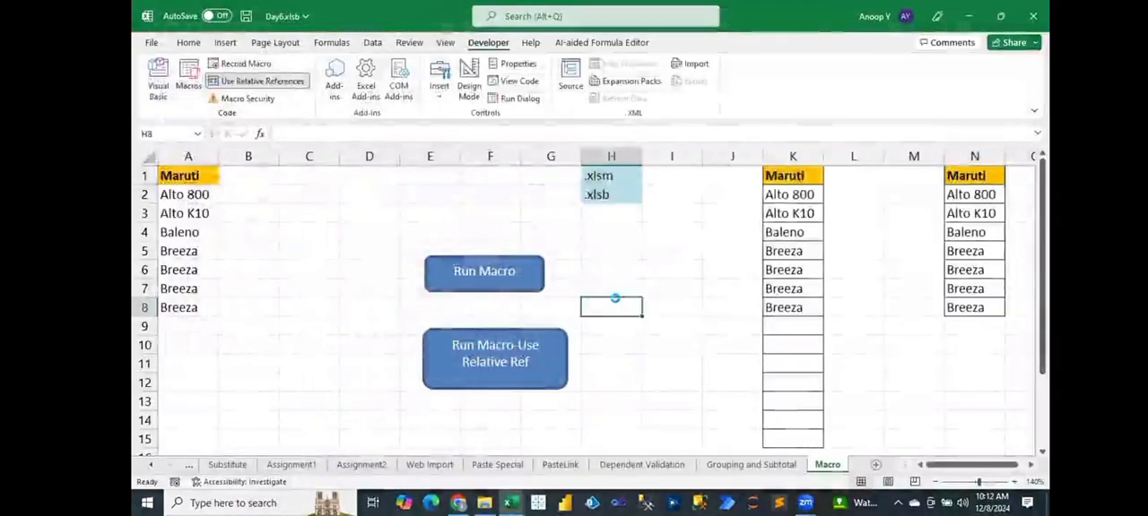
Review the file types offered for saving the workbook, cancel, and save it in its current format.
key("F12")
left_click(619, 325)
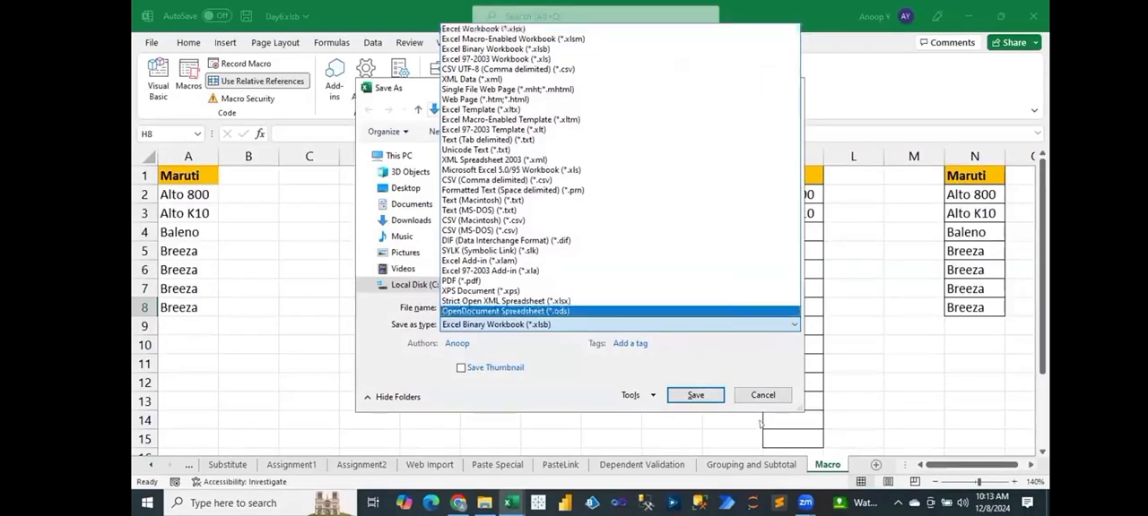
left_click(766, 402)
left_click(763, 396)
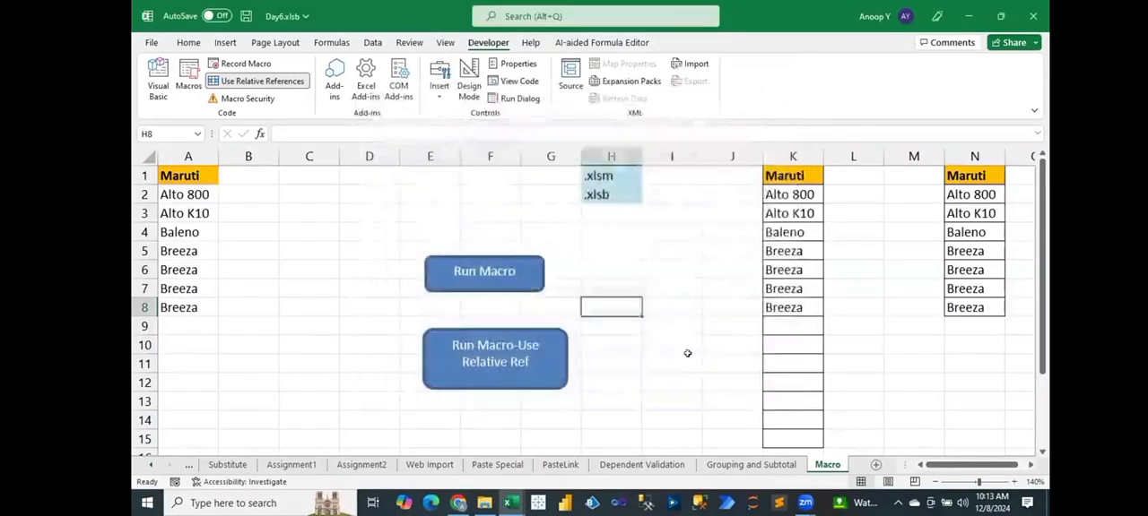
left_click(687, 354)
key("ctrl+s")
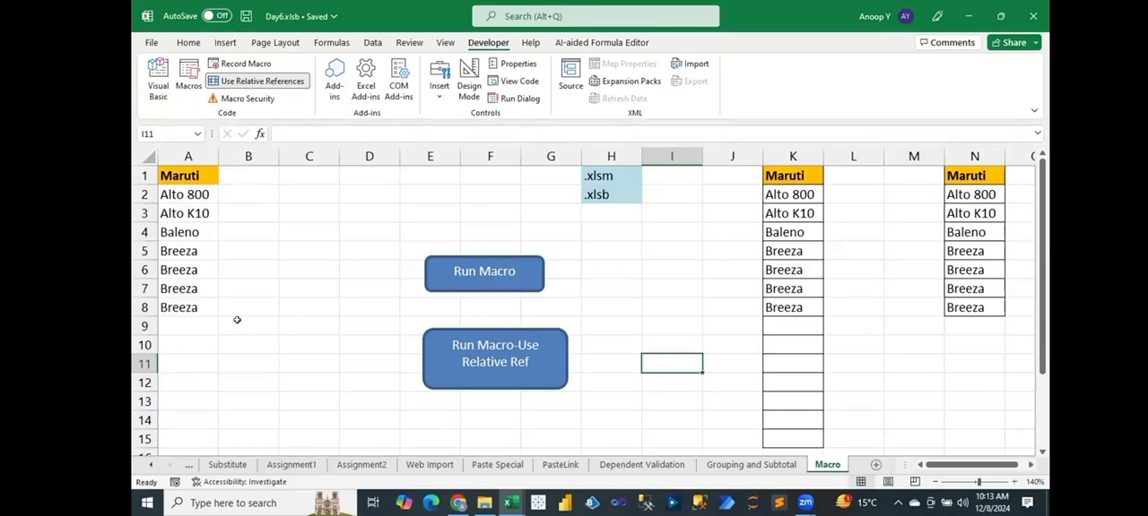
Open the Find-Left-Right sheet and examine the formulas in the F_Name and Right columns.
left_click(150, 465)
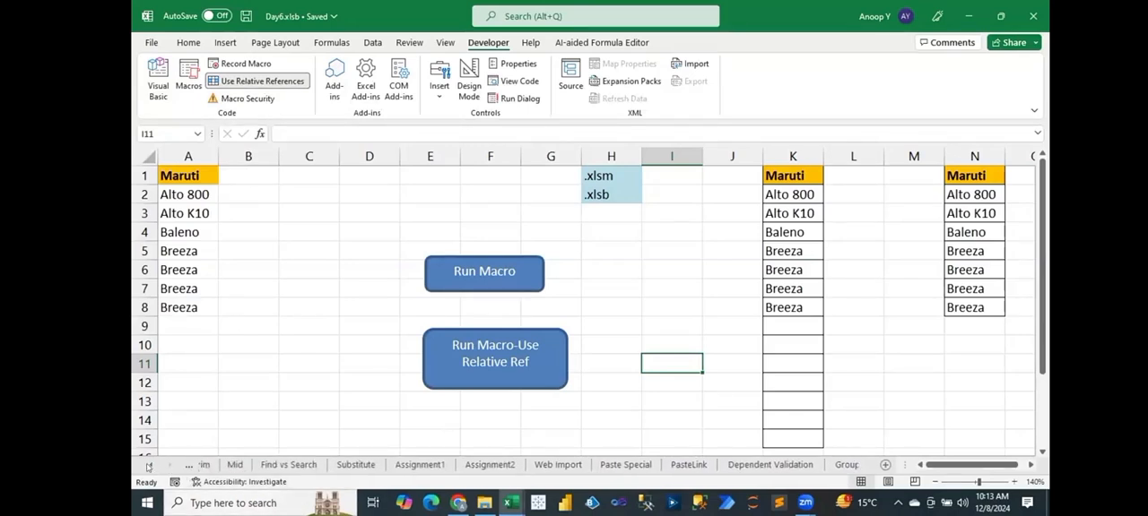
left_click(295, 466)
left_click(216, 466)
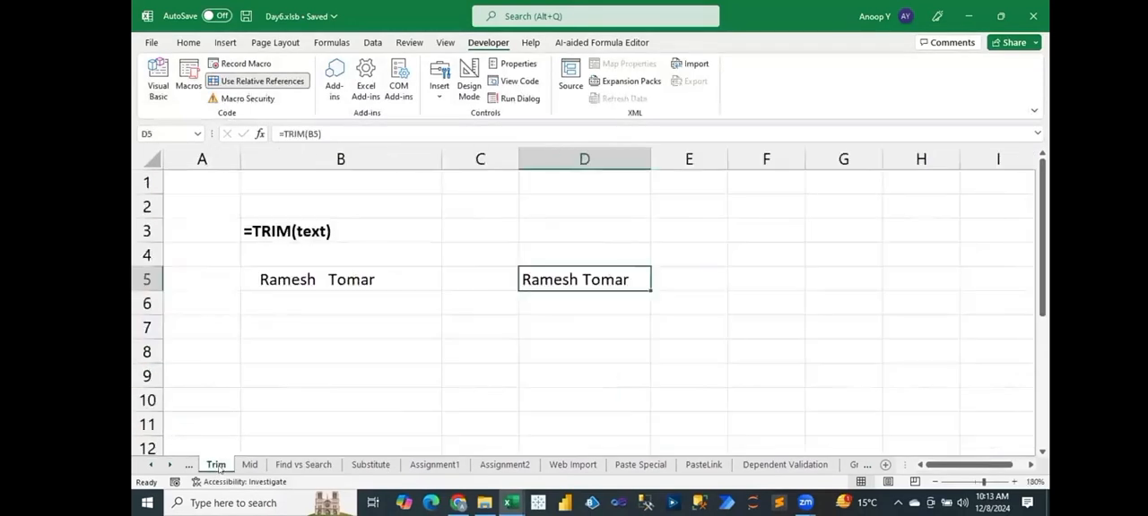
left_click(188, 465)
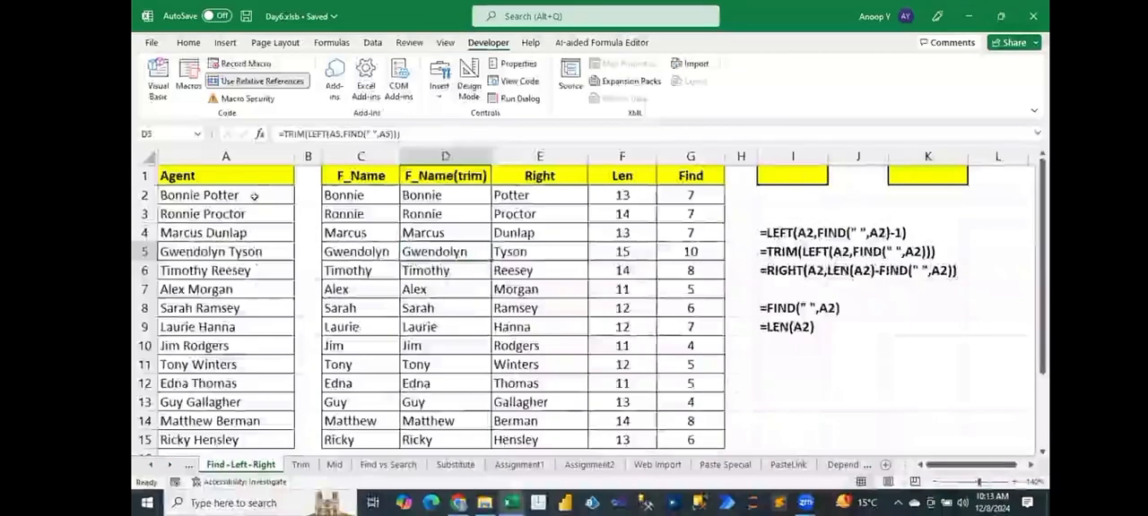
left_click_drag(226, 176, 426, 436)
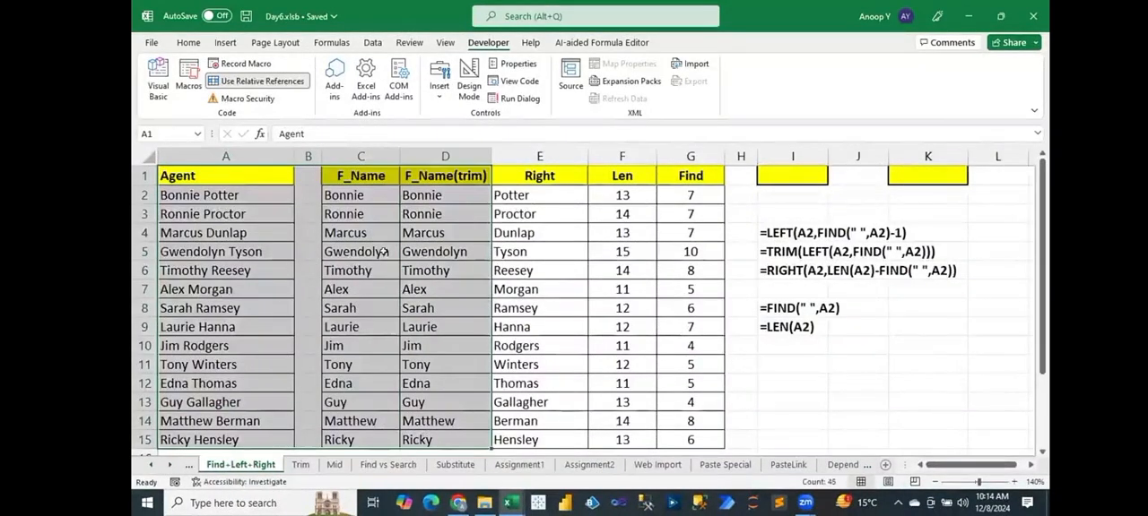
left_click(367, 201)
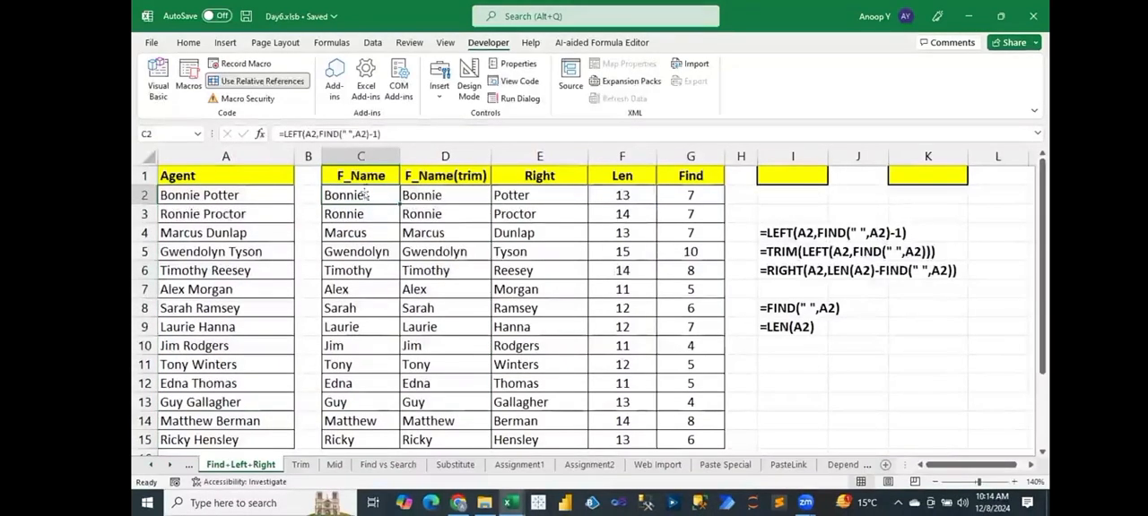
left_click(501, 196)
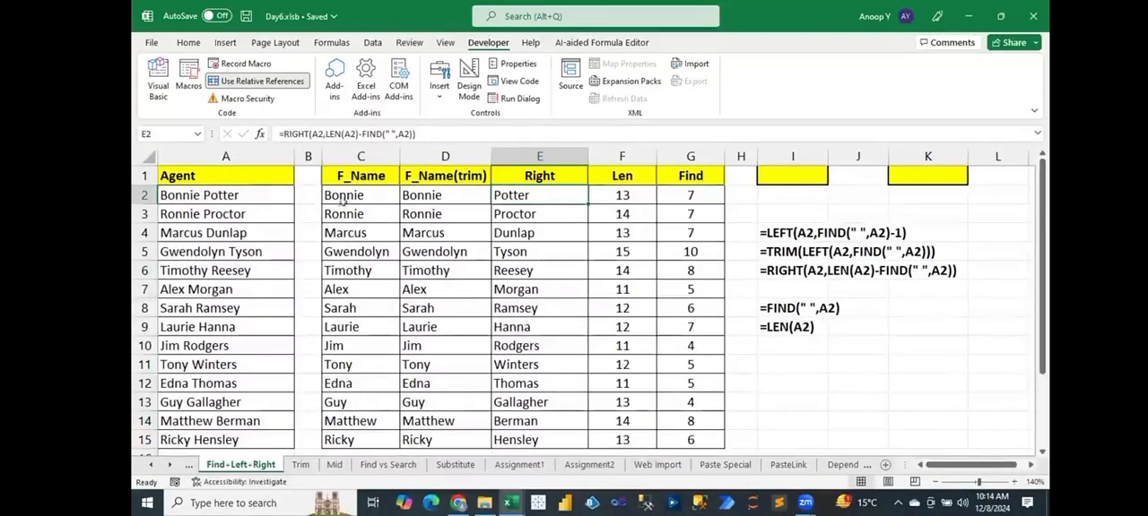
left_click_drag(343, 191, 336, 441)
key("ctrl+q")
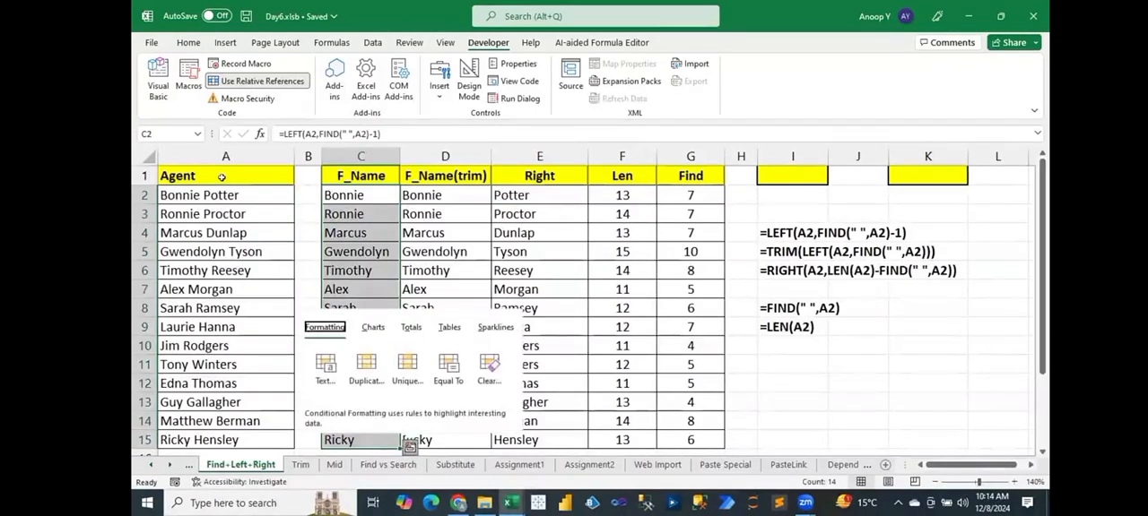
key("Escape")
Copy the Agent list from column A of Find-Left-Right, paste it at C1 on the Macro sheet, and autofit column C.
left_click_drag(209, 171, 206, 443)
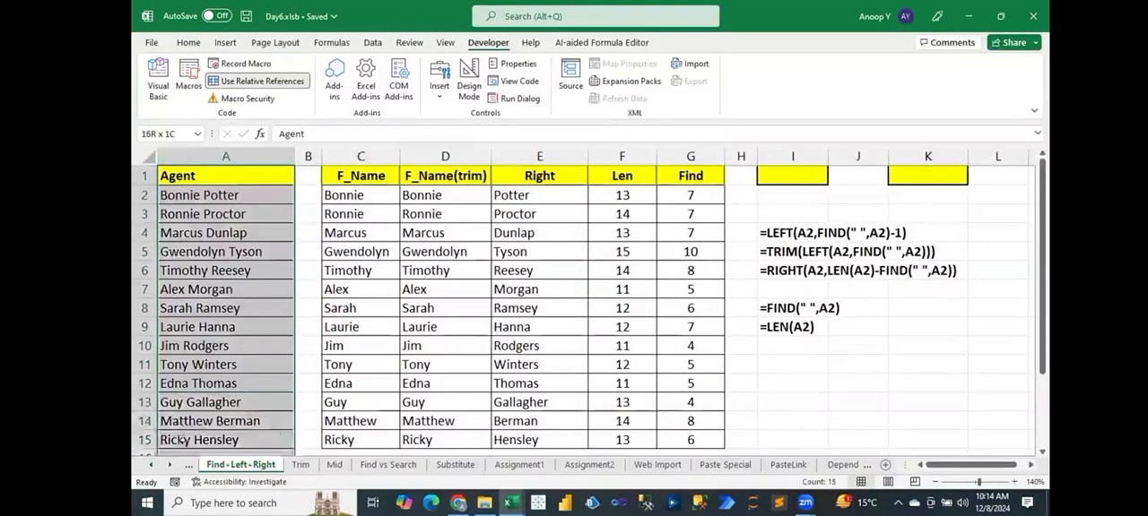
key("ctrl+c")
left_click(841, 465)
left_click(168, 465)
left_click(169, 466)
left_click(168, 465)
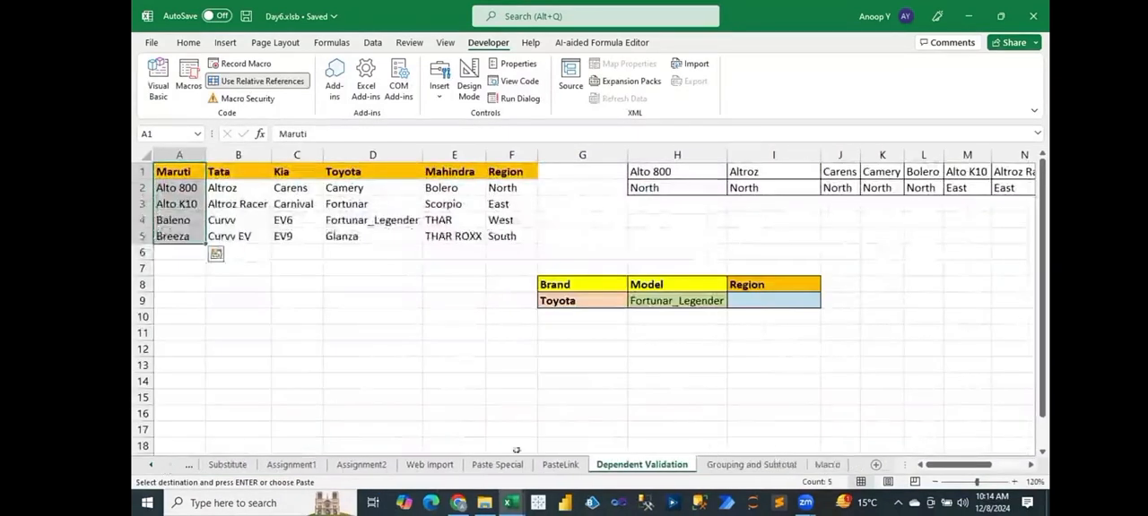
left_click(827, 464)
left_click(306, 174)
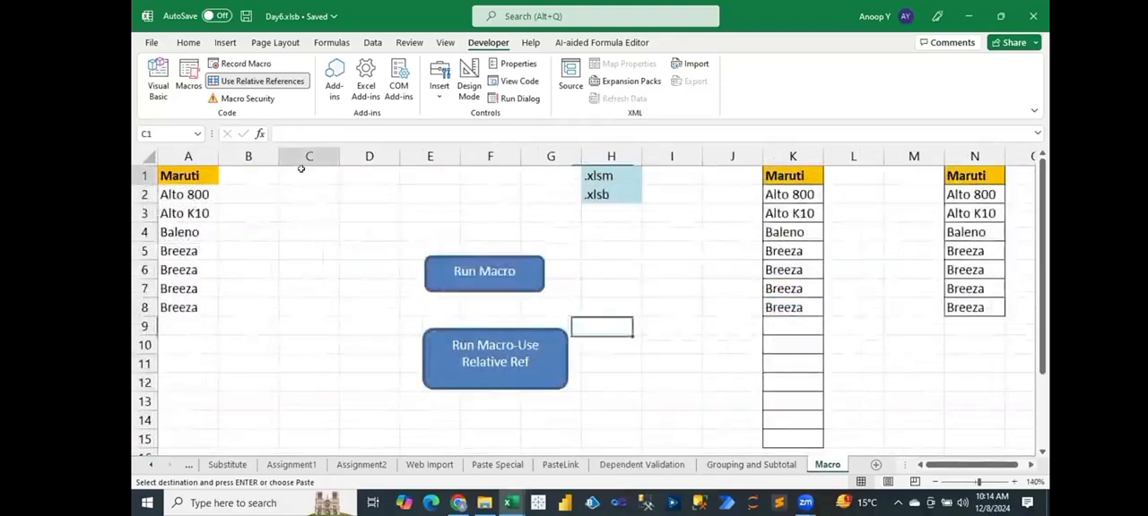
key("ctrl+v")
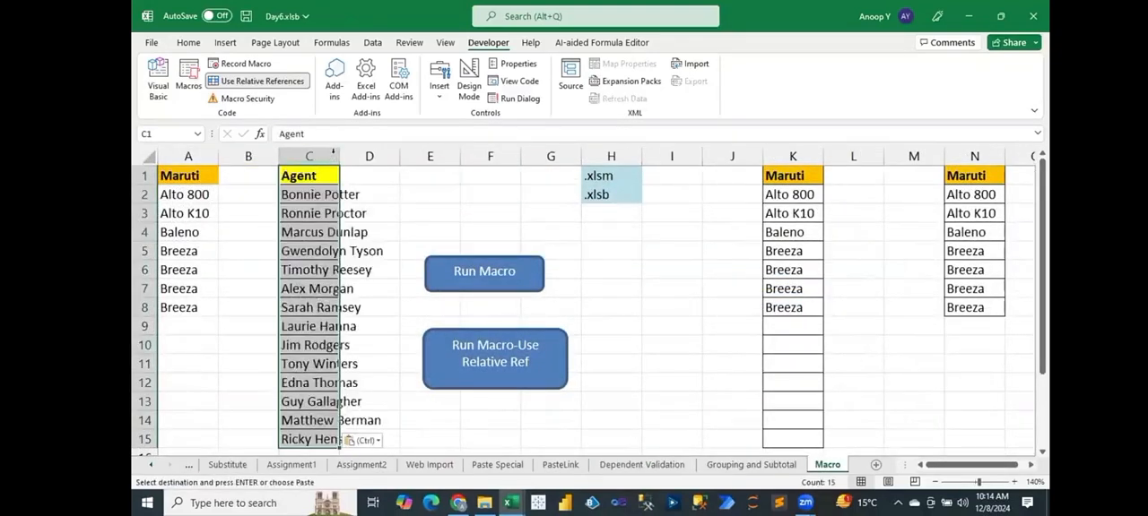
double_click(339, 154)
Move the Run Macro and Run Macro-Use Relative Ref shapes into the empty area just before column K.
left_click(514, 265)
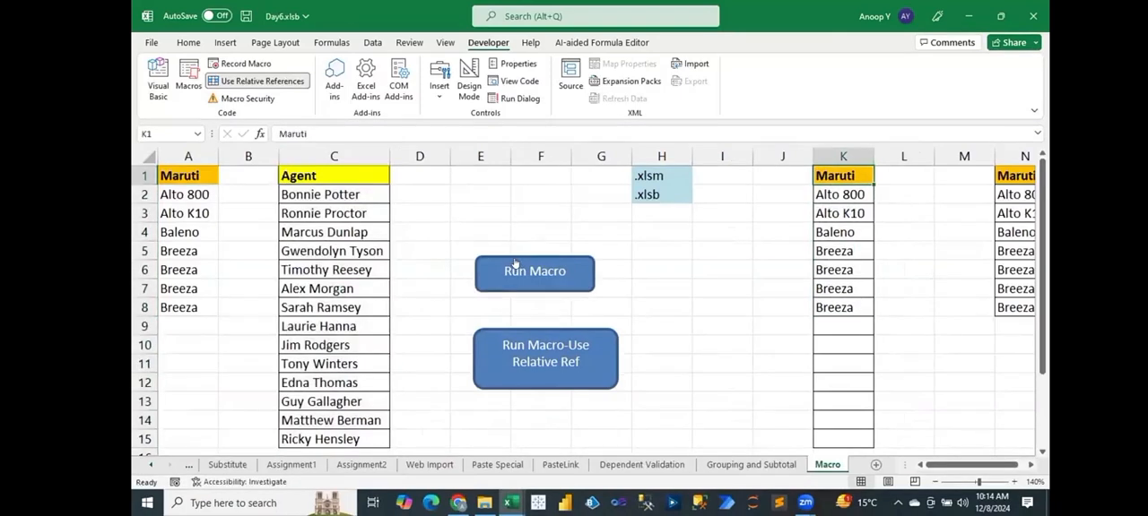
right_click(518, 261)
left_click(502, 255)
left_click_drag(502, 255, 712, 247)
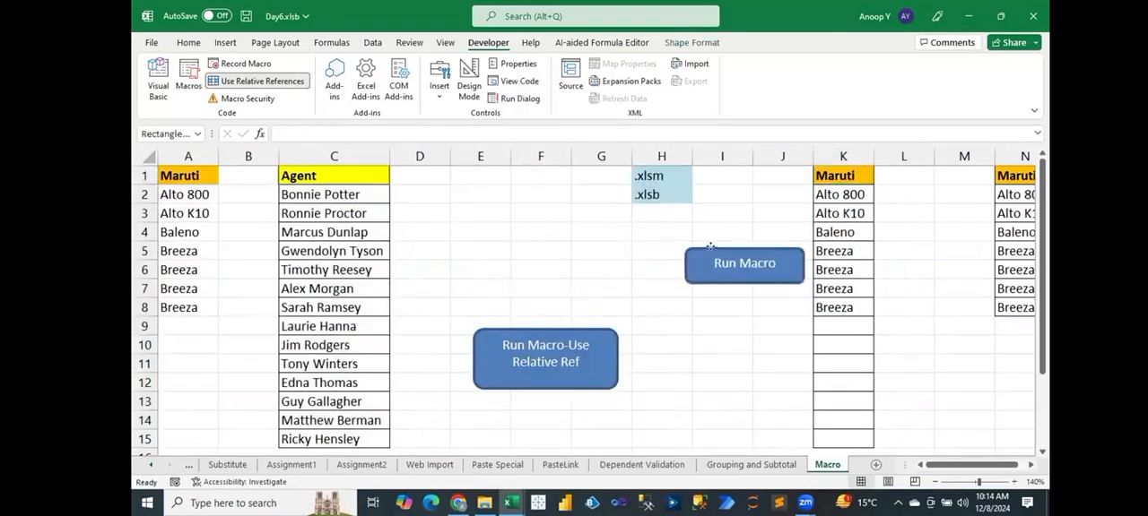
right_click(511, 336)
left_click(496, 331)
left_click_drag(497, 331, 673, 311)
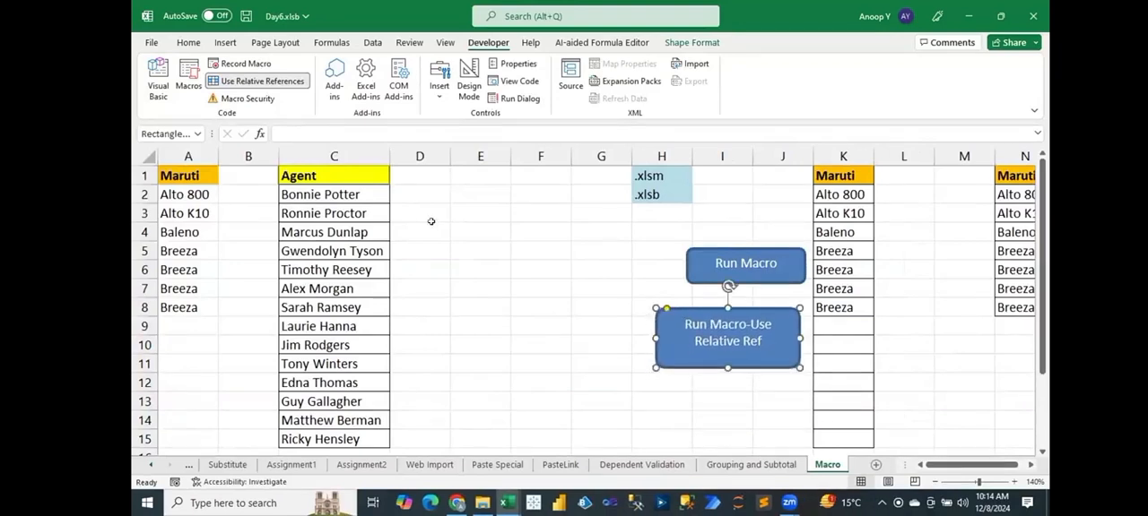
Copy the formatted Agent header from C1 into D1:E1.
left_click(366, 179)
key("ctrl+c")
key("Right")
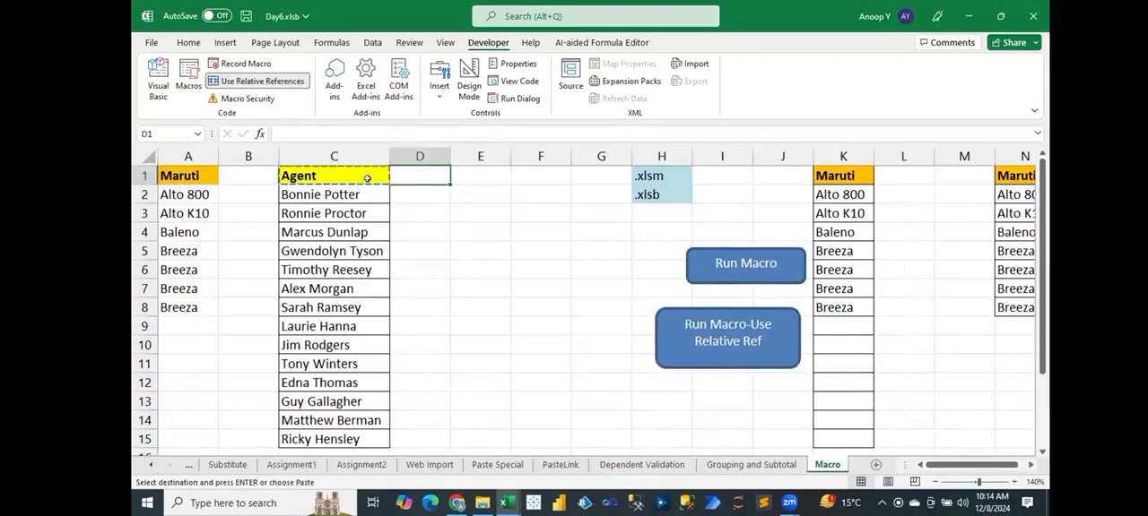
key("shift+Right")
key("Return")
Rename the copied headers to Fname in D1 and Lname in E1.
key("Right")
key("Left")
type("Fna")
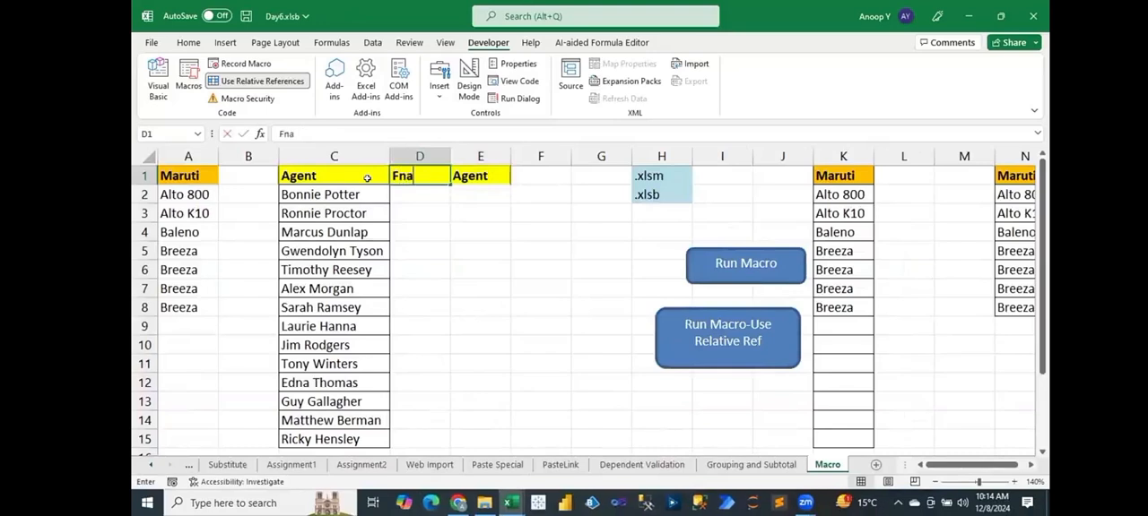
type("me")
key("Tab")
type("Laname")
key("Return")
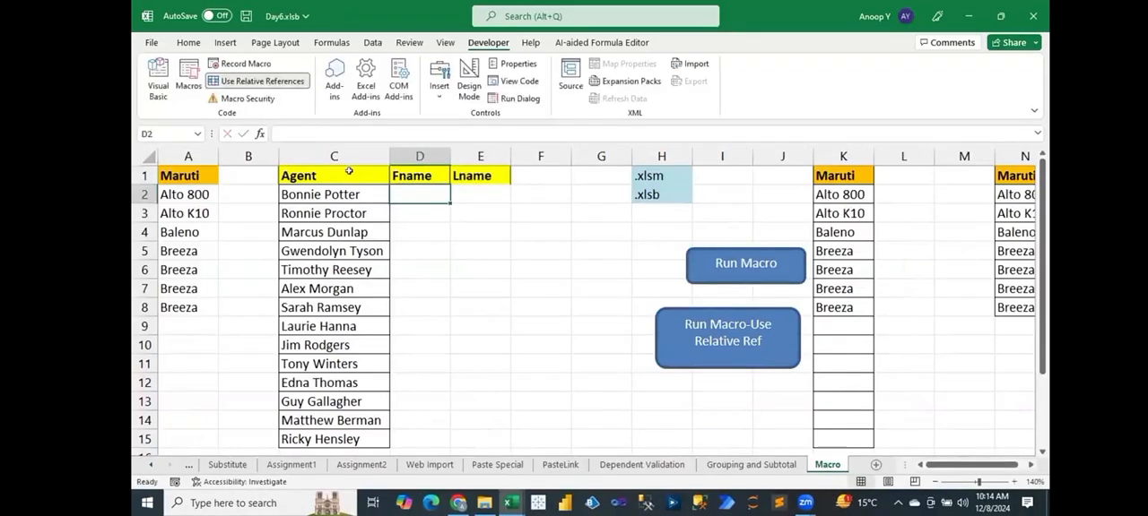
Apply all borders to the Agent, Fname and Lname table in C1:E15.
left_click(334, 172)
key("ctrl+shift+Down")
key("shift+Right")
key("shift+Right")
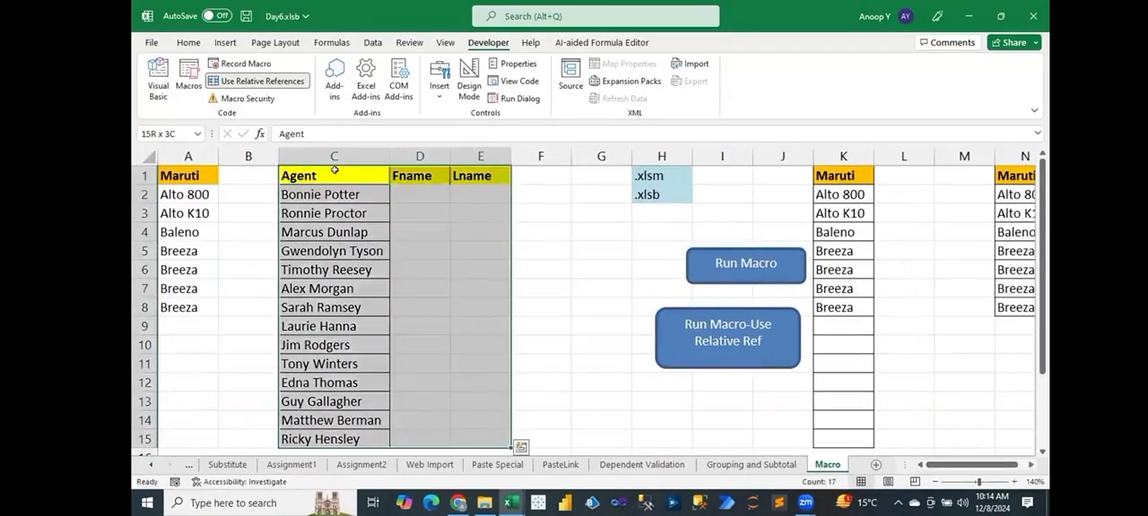
key("alt+h")
key("b")
key("a")
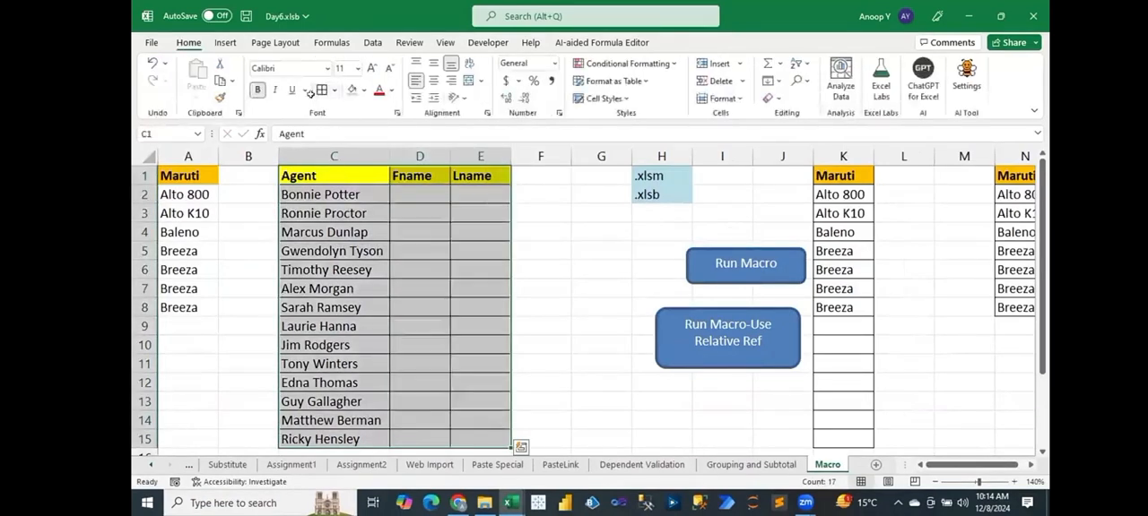
left_click(479, 235)
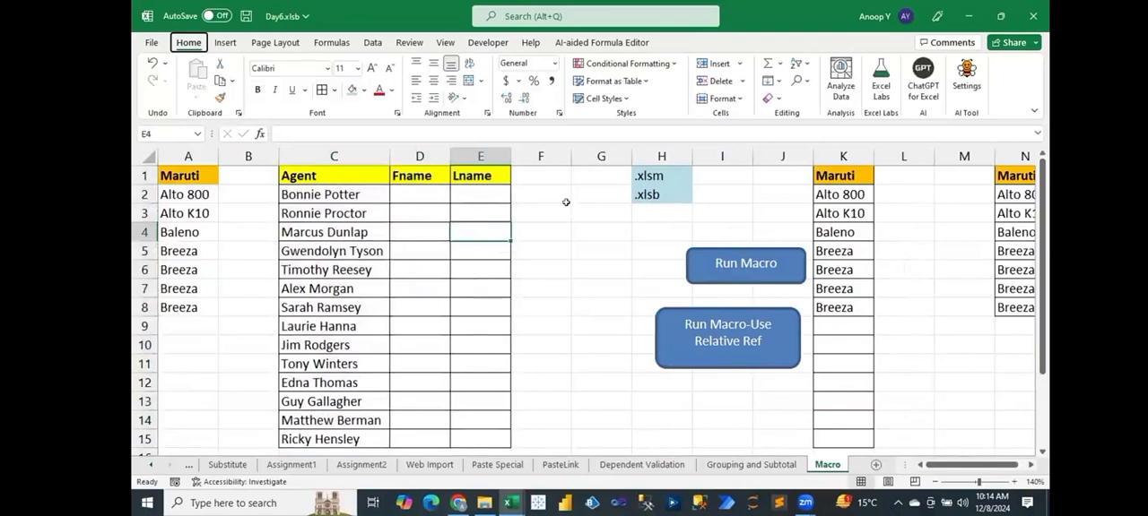
Start recording a new macro named App, stored in this workbook.
key("alt+l")
key("r")
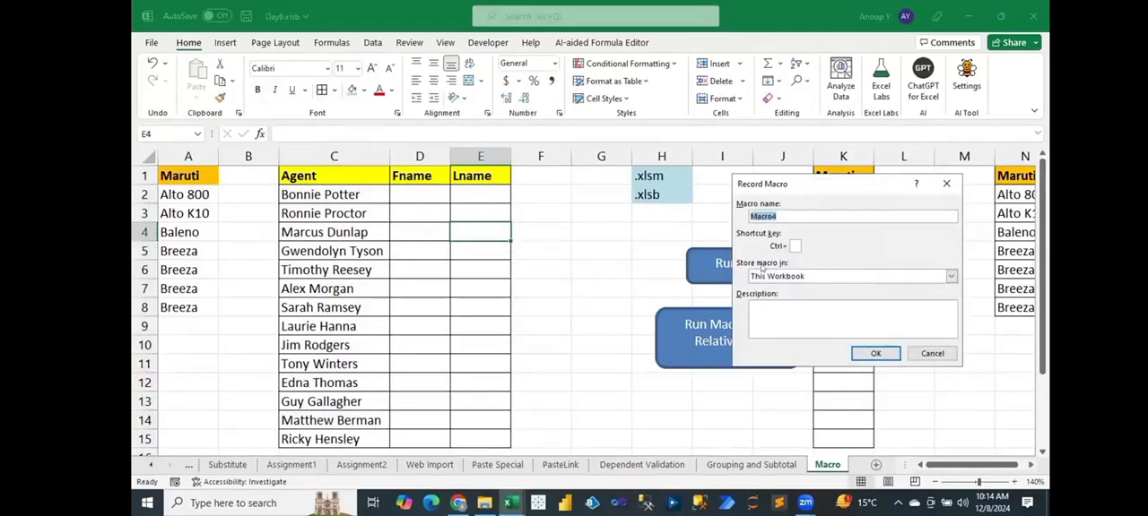
type("ApplyFormula")
left_click(875, 353)
left_click(409, 191)
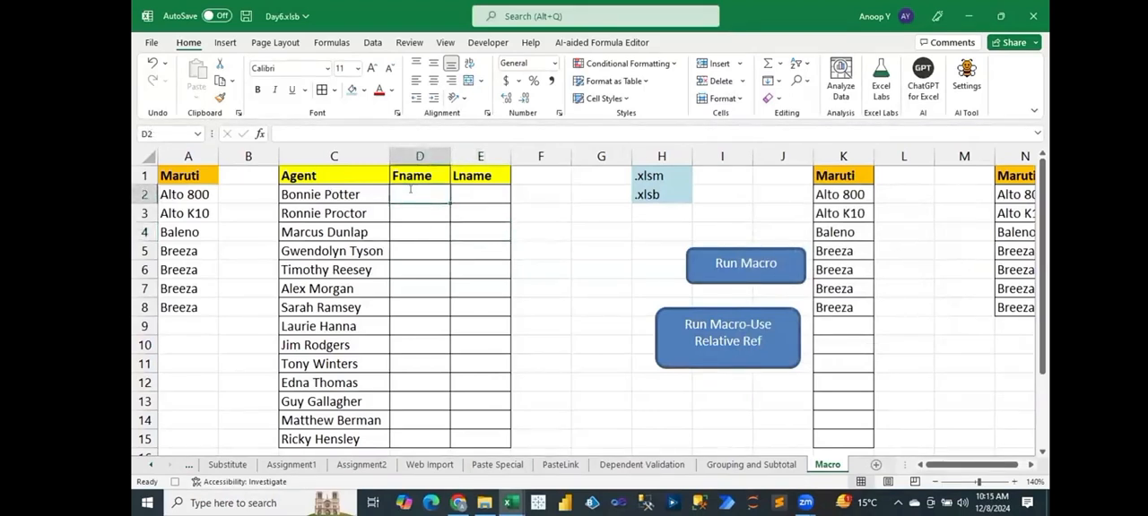
type("=lef")
key("Right")
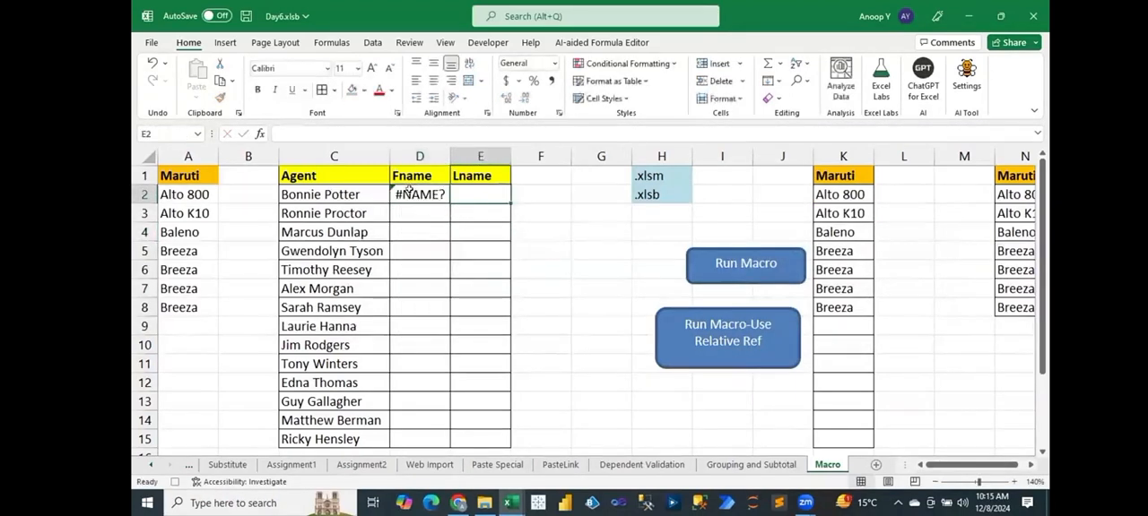
Enter the formula =LEFT(C2,FIND(" ",C2)-1) in D2 to extract the first name.
left_click(405, 193)
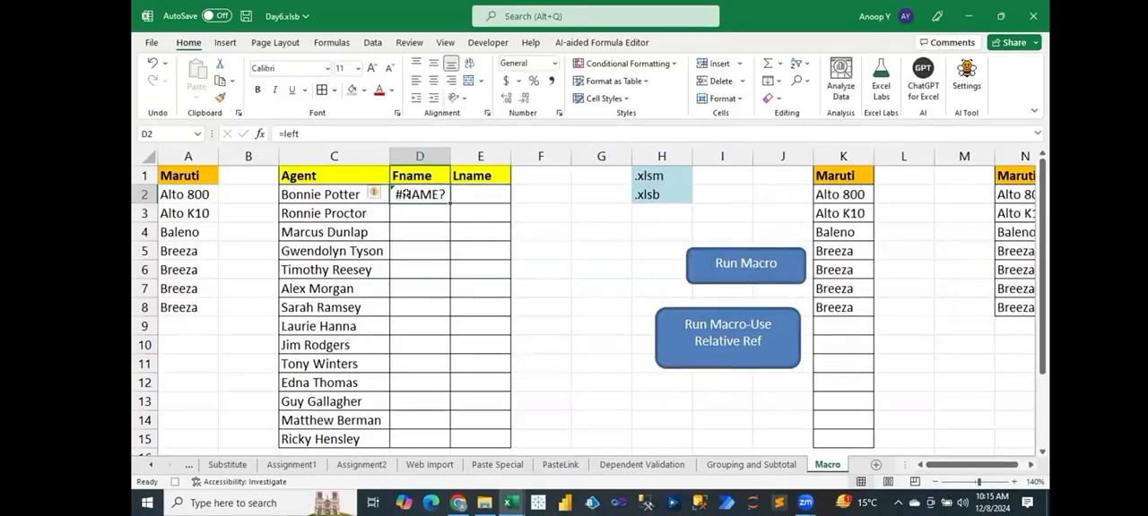
type("=lef")
key("Tab")
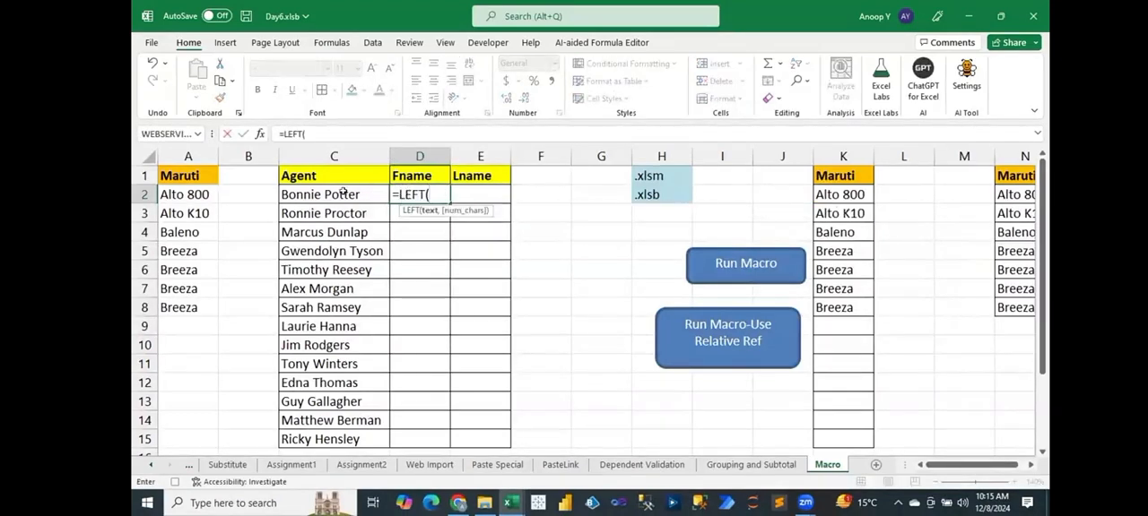
left_click(342, 191)
type(",fi")
key("Tab")
type("\" \",")
left_click(342, 191)
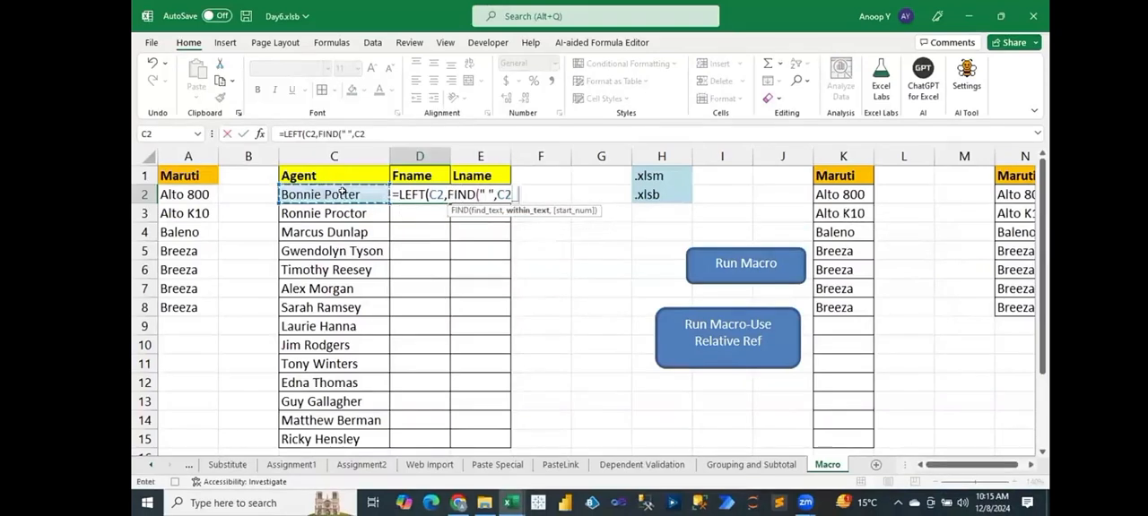
type(")")
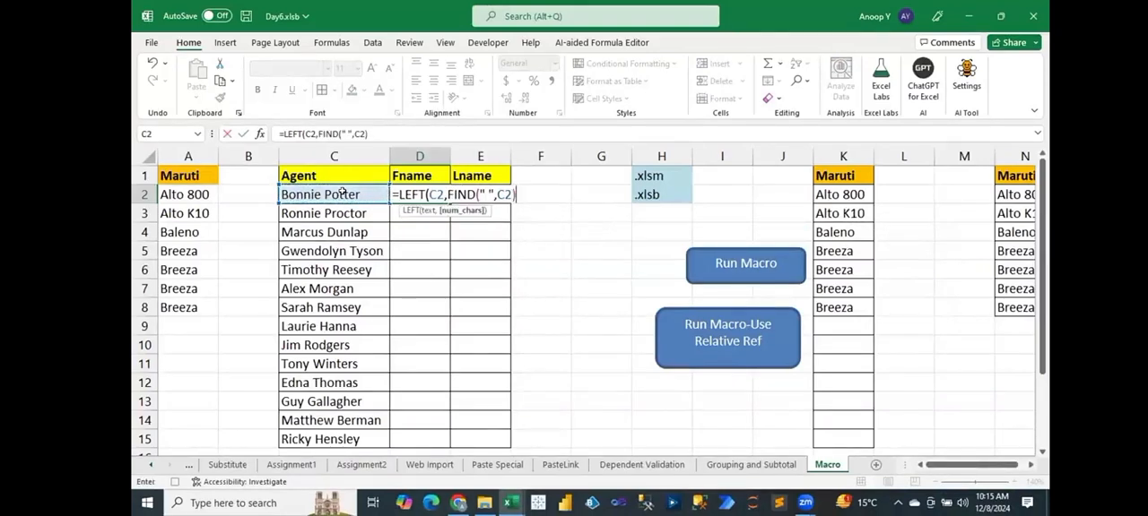
type("-1)")
key("Return")
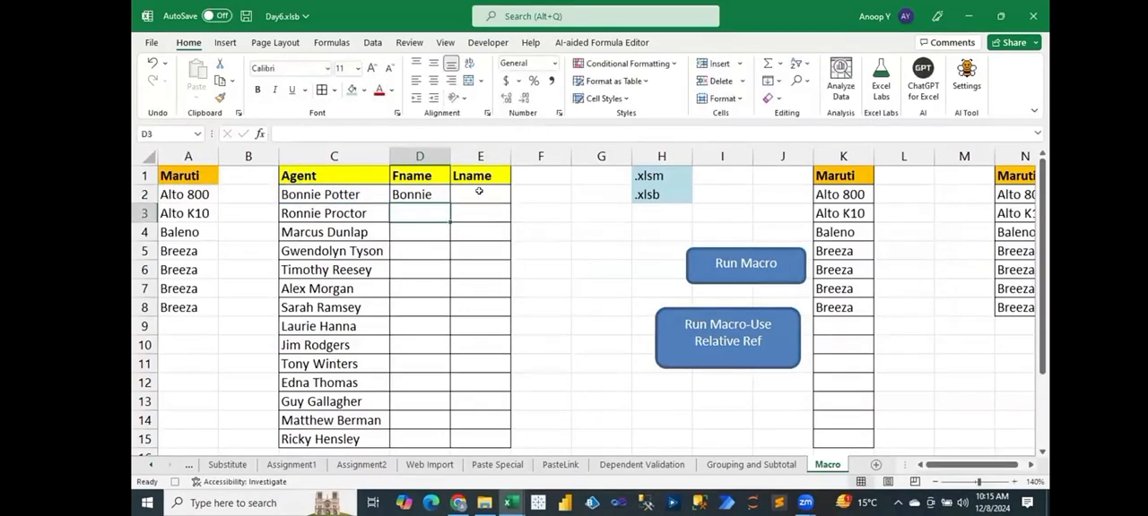
Enter the formula =RIGHT(C2,LEN(C2)-FIND(" ",C2)) in E2 to extract the last name.
left_click(479, 191)
type("=RIGHT(D2")
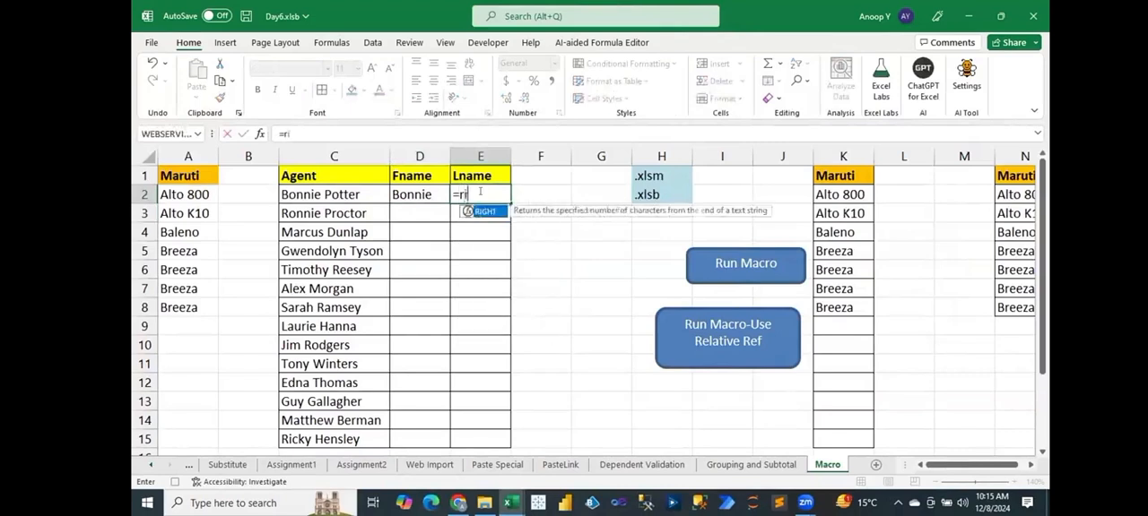
key("Left")
type(",")
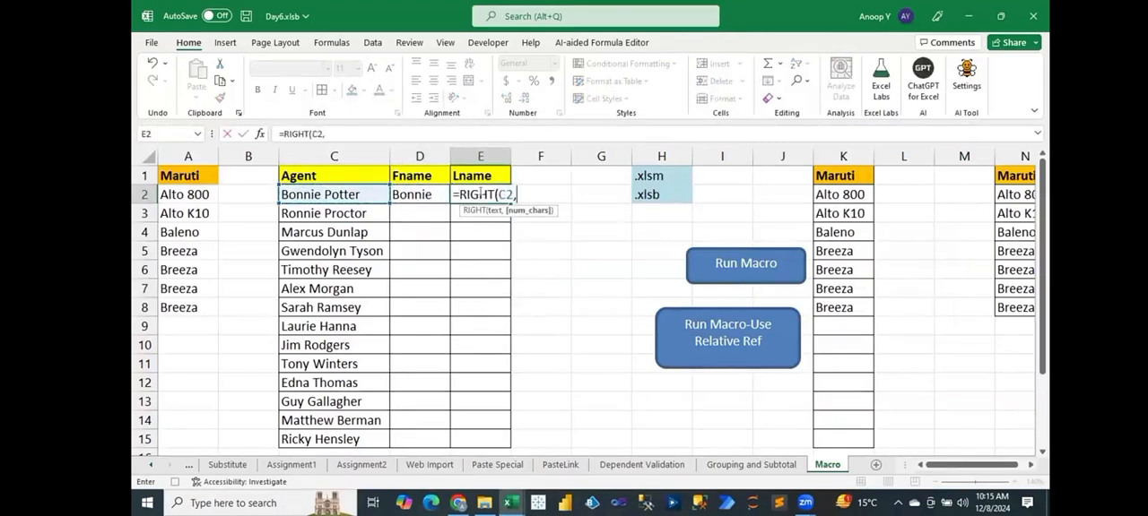
type("LEN(")
key("Left")
key("Left")
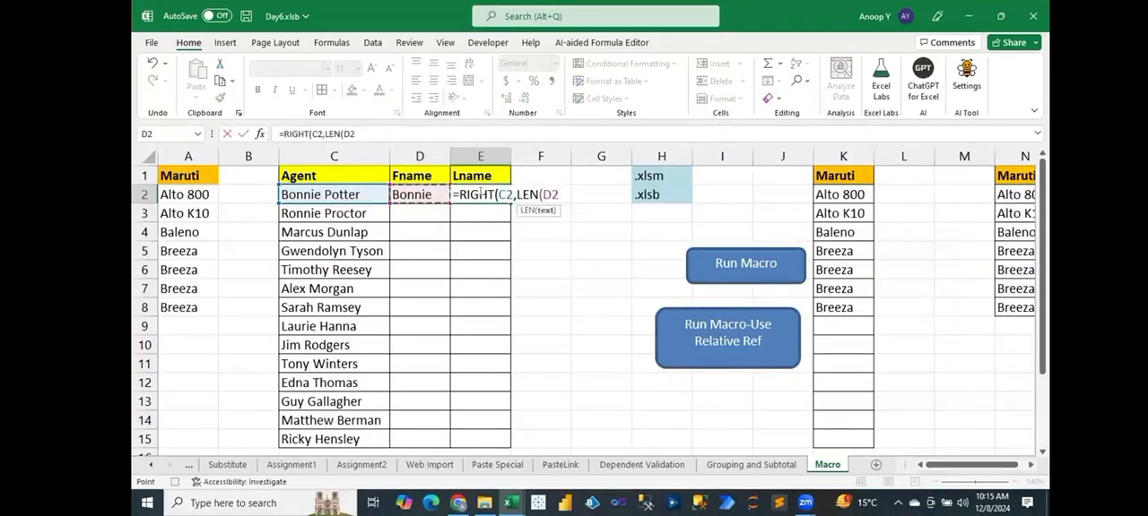
type(")-FIND(\" \",C2))")
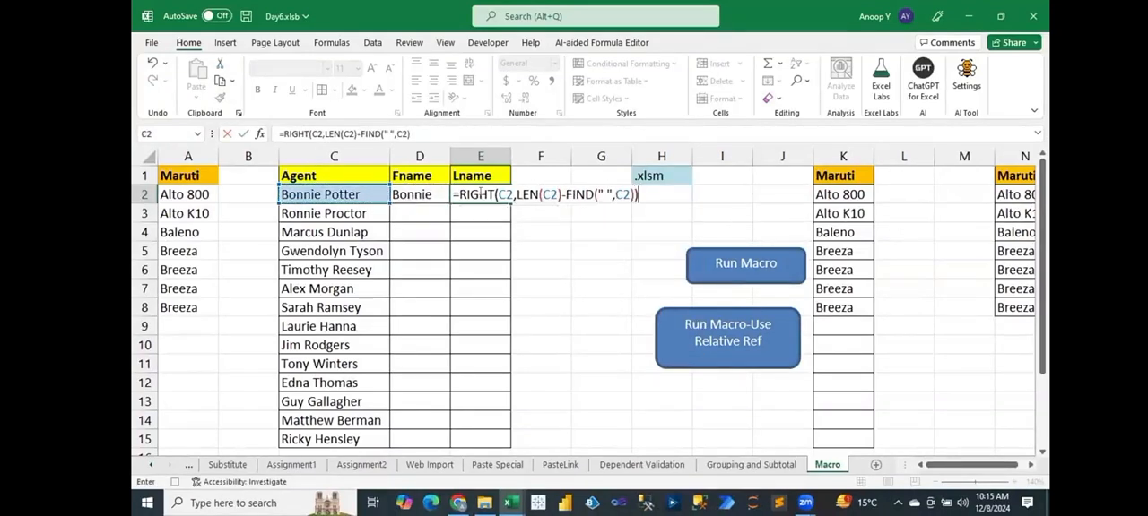
key("Return")
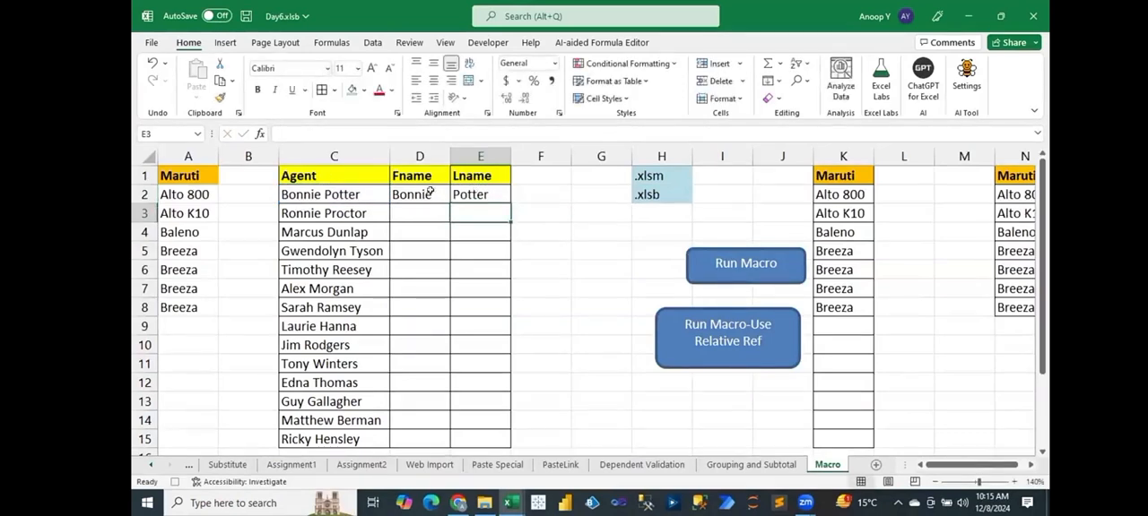
Fill the D2:E2 name formulas down to row 15, select D1 and stop recording the macro.
left_click_drag(420, 188, 495, 441)
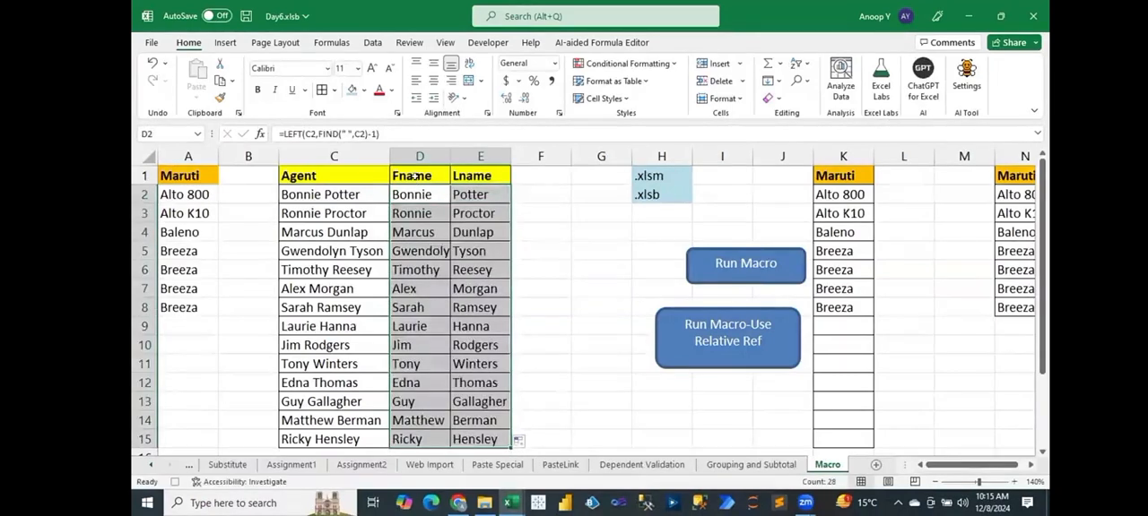
left_click(414, 175)
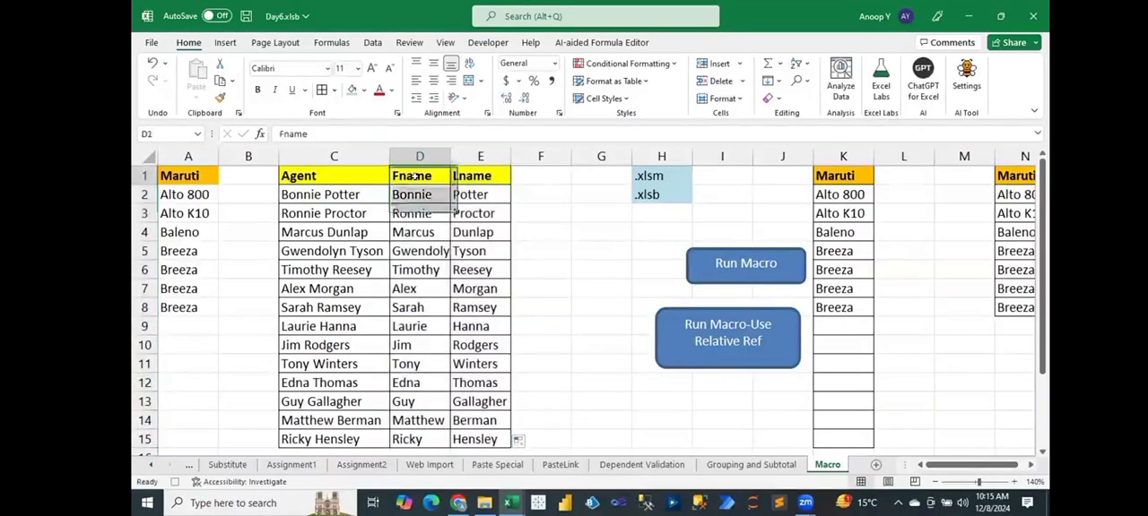
left_click(488, 43)
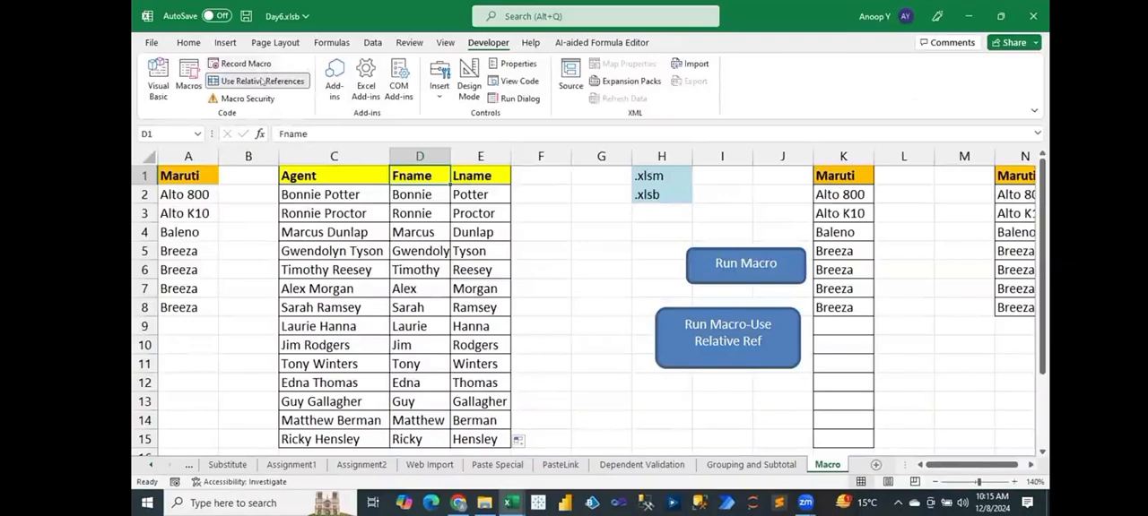
Clear the first and last name formulas from D2:E15.
left_click(427, 190)
key("ctrl+shift+Down")
key("ctrl+shift+Right")
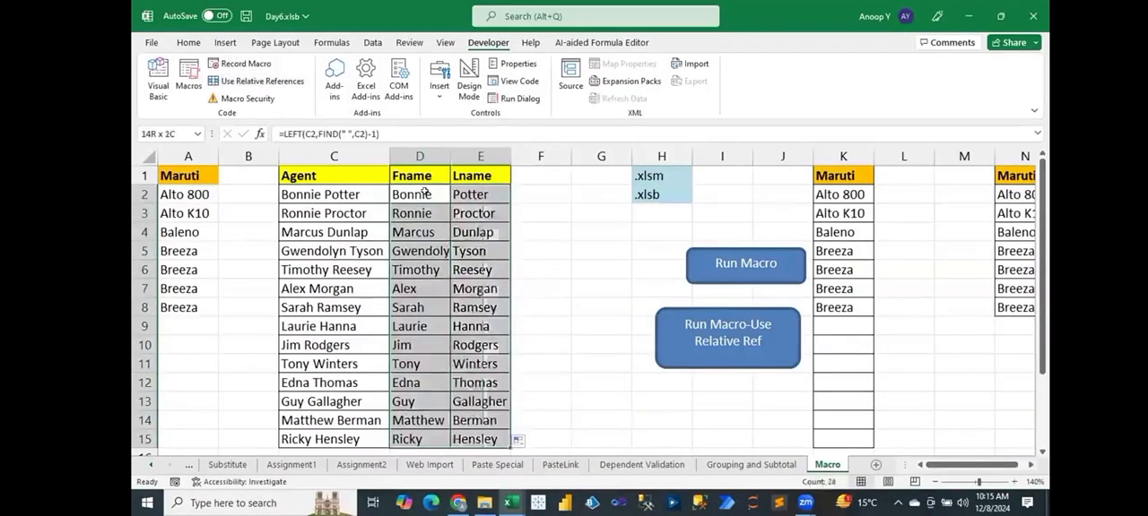
key("Delete")
left_click(576, 226)
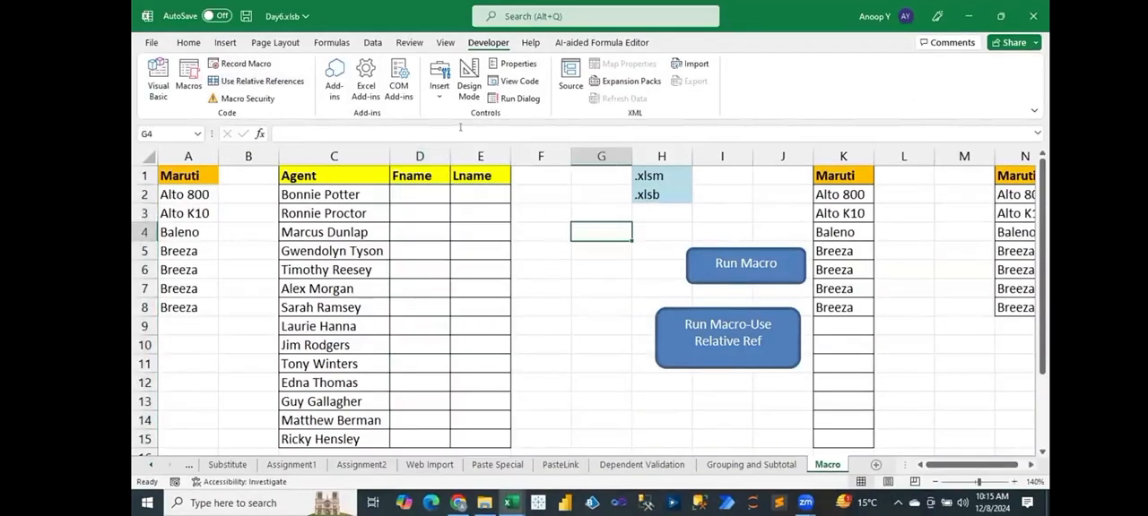
Duplicate the Run Macro button, place the copy beside it near G5 and relabel it Apply Formula.
right_click(696, 248)
key("Escape")
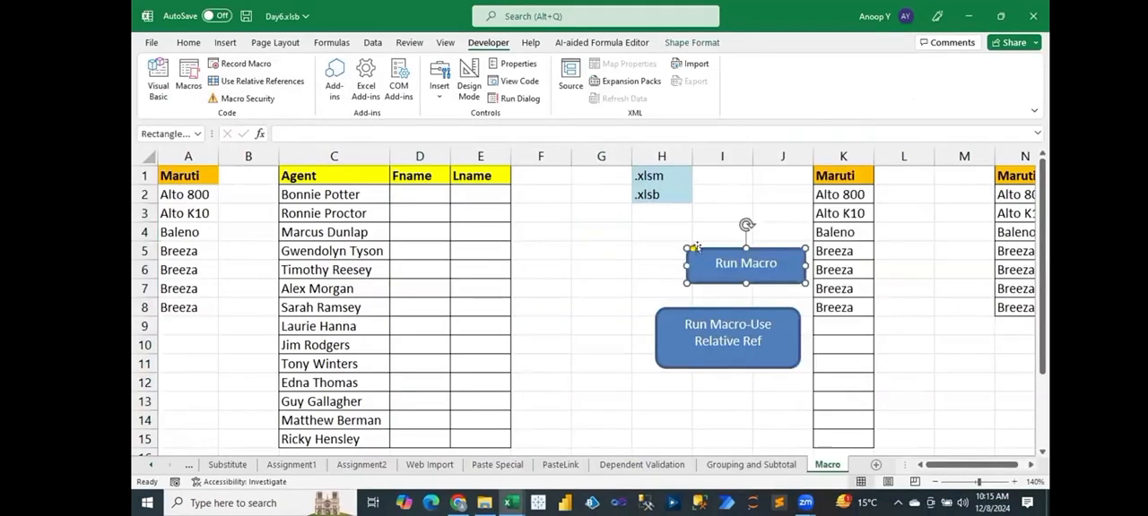
key("ctrl+d")
left_click_drag(708, 264, 565, 242)
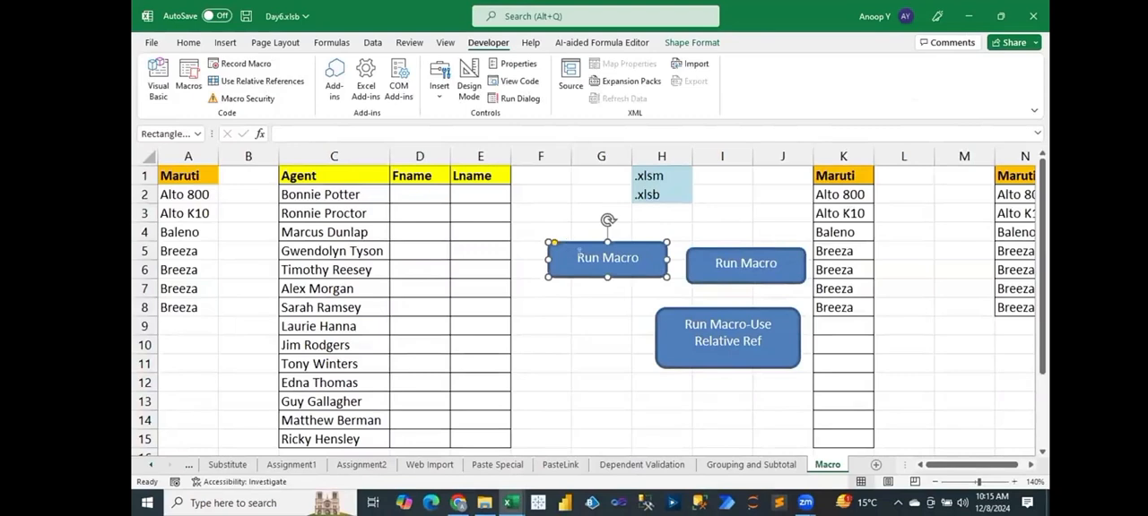
triple_click(628, 258)
type("Apply Formula")
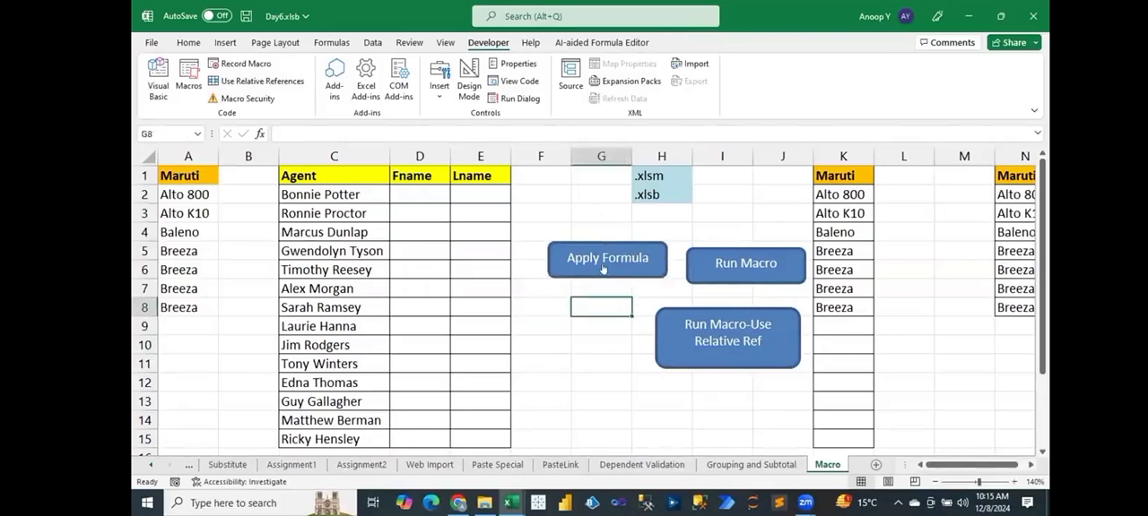
Assign the ApplyFormula macro to the Apply Formula button.
right_click(604, 265)
left_click(659, 401)
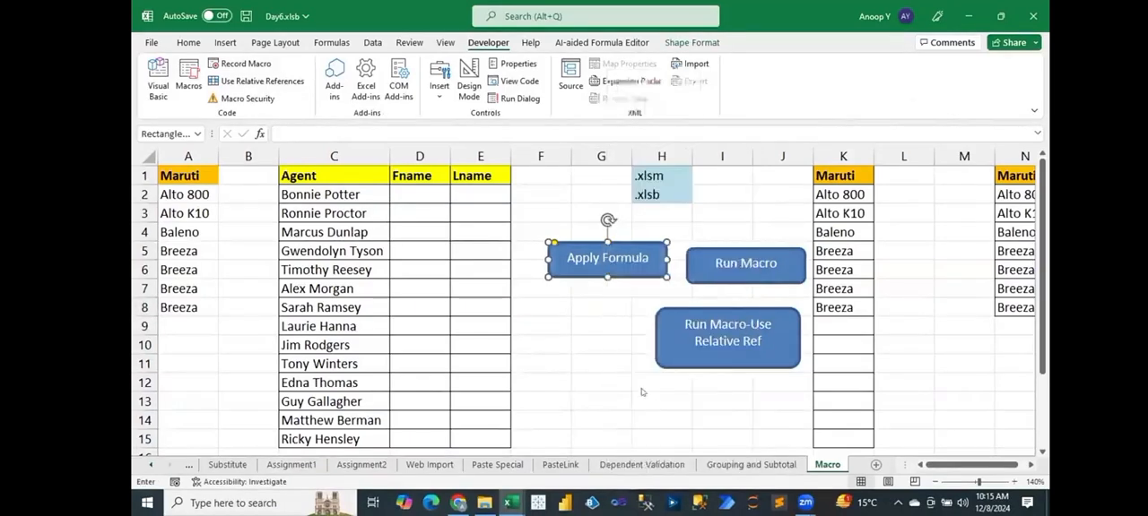
left_click(560, 297)
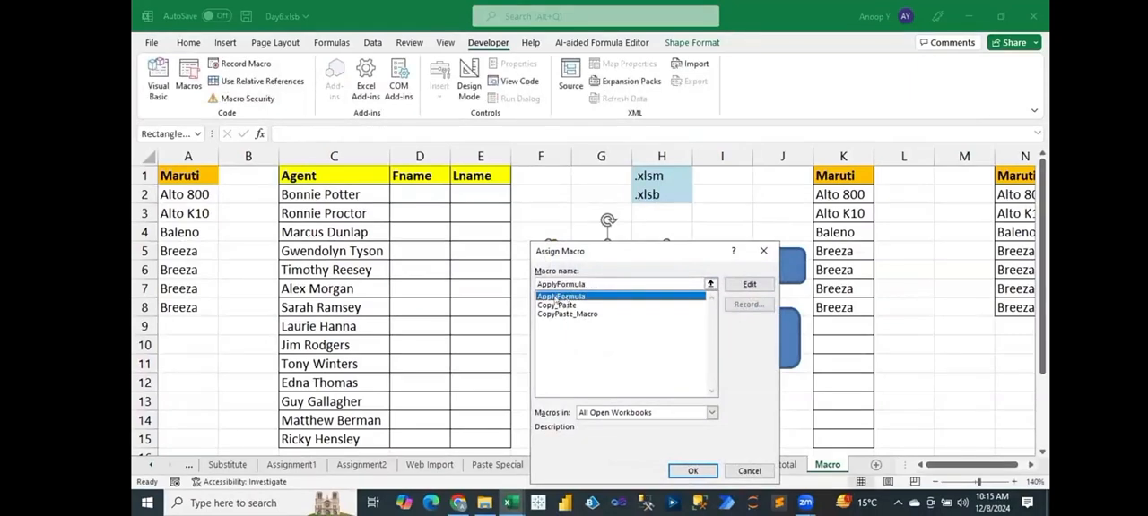
left_click(690, 470)
left_click(600, 306)
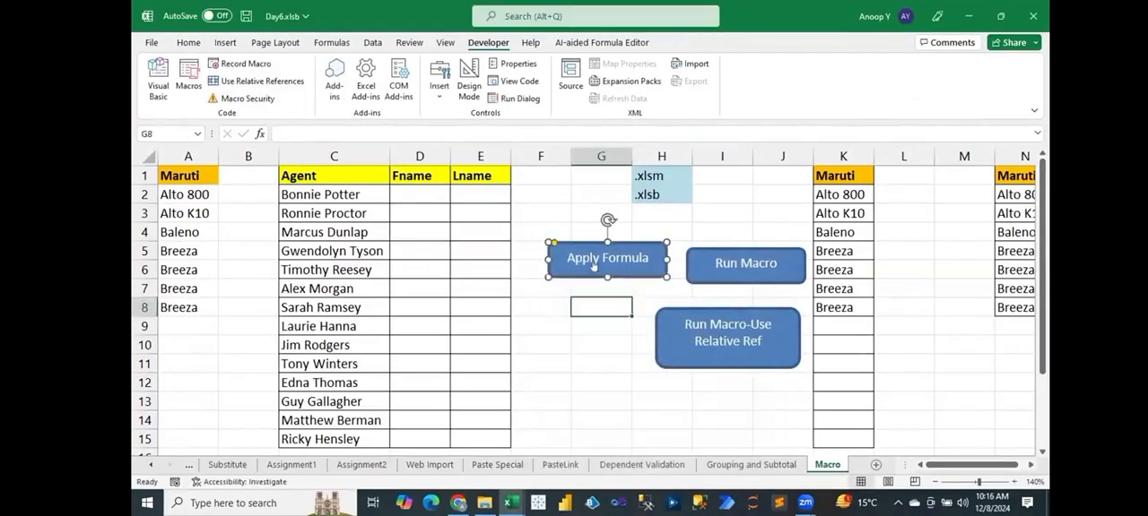
Run the macro from the Apply Formula button with G8 selected, and clear the formulas written to F6:G19.
left_click(593, 266)
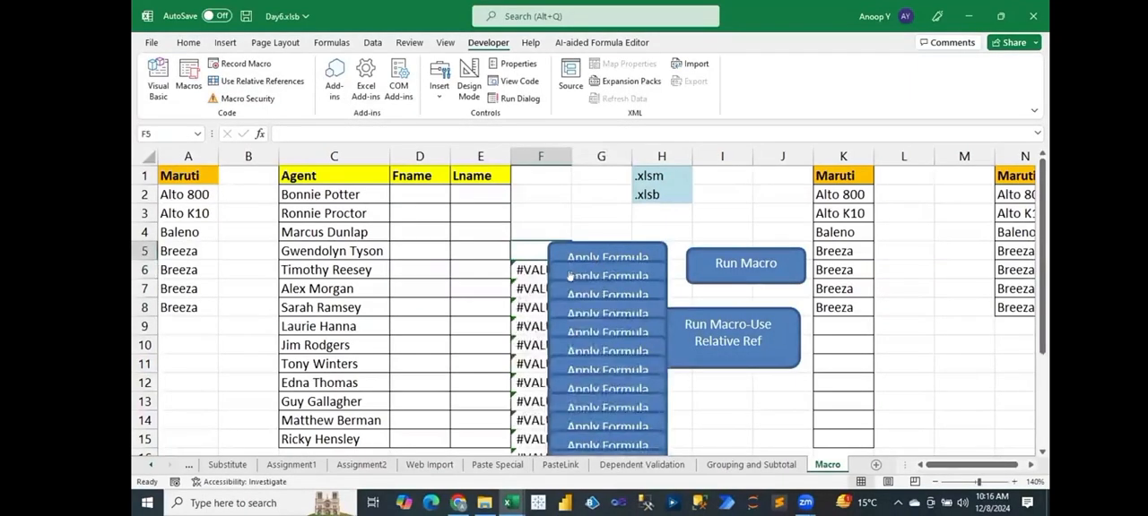
left_click(531, 267)
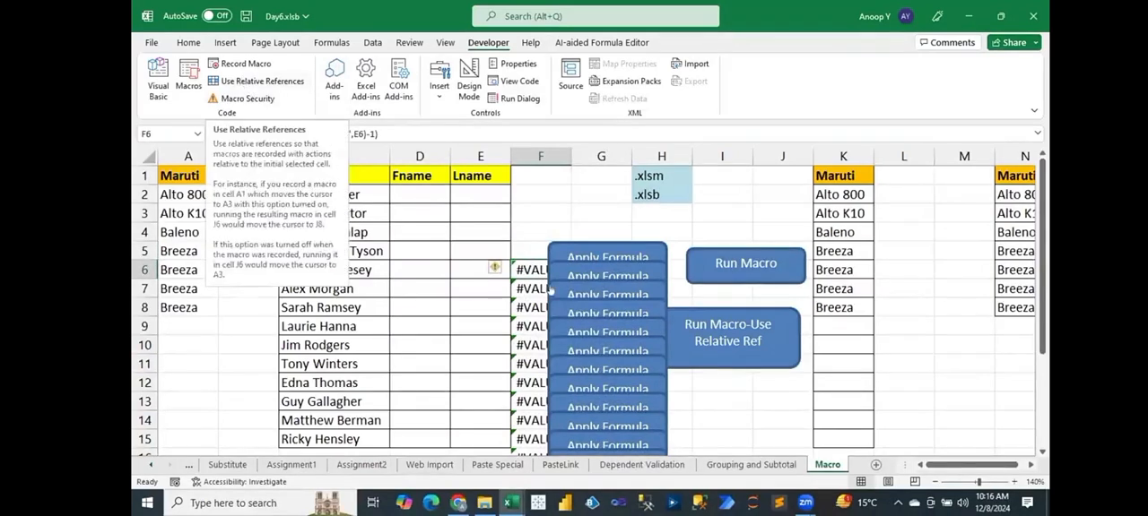
key("ctrl+shift+Right")
key("ctrl+shift+Down")
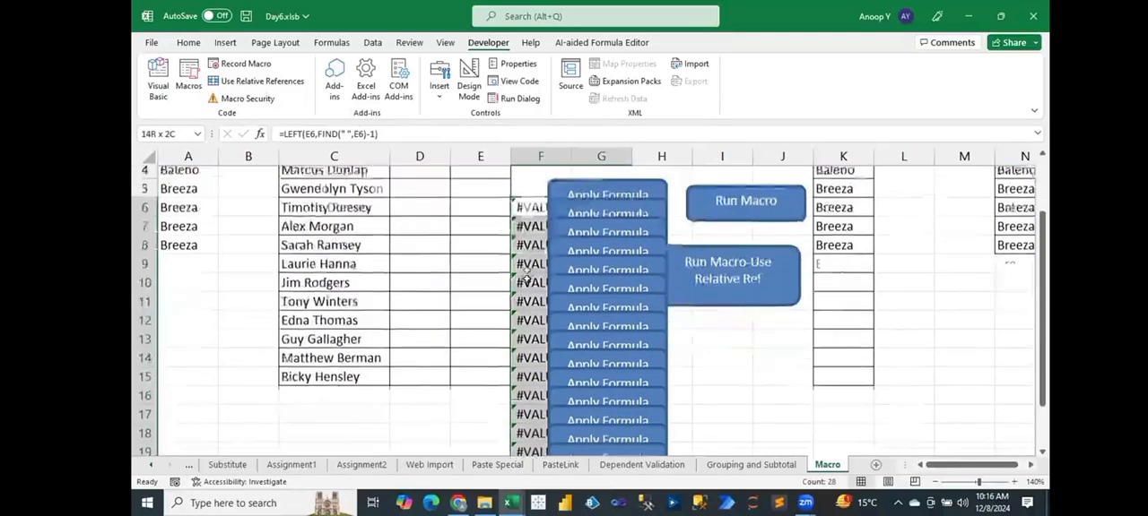
key("Delete")
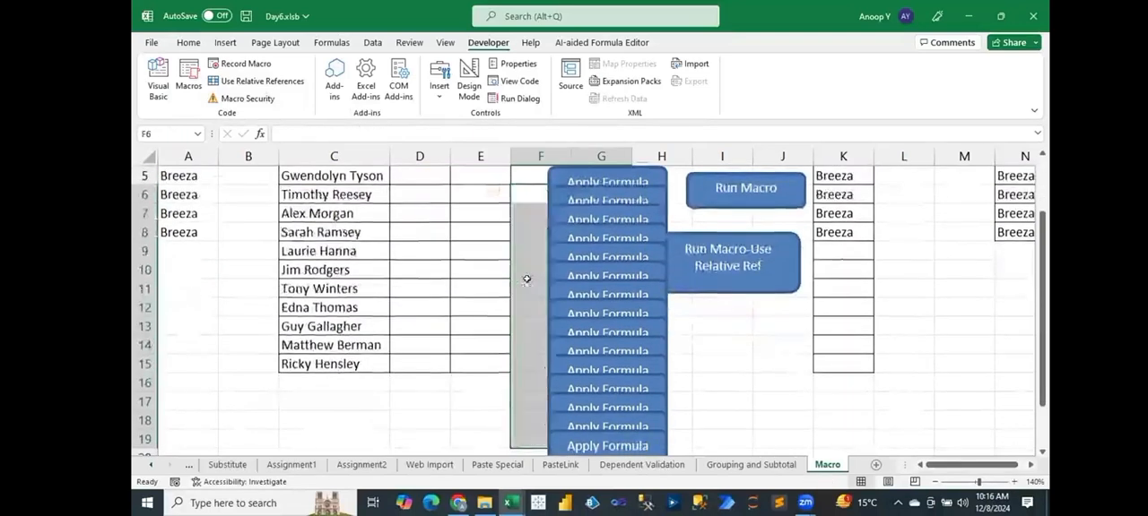
Try to multi-select the stacked duplicate Apply Formula buttons below the original and delete them.
right_click(592, 191)
key("Escape")
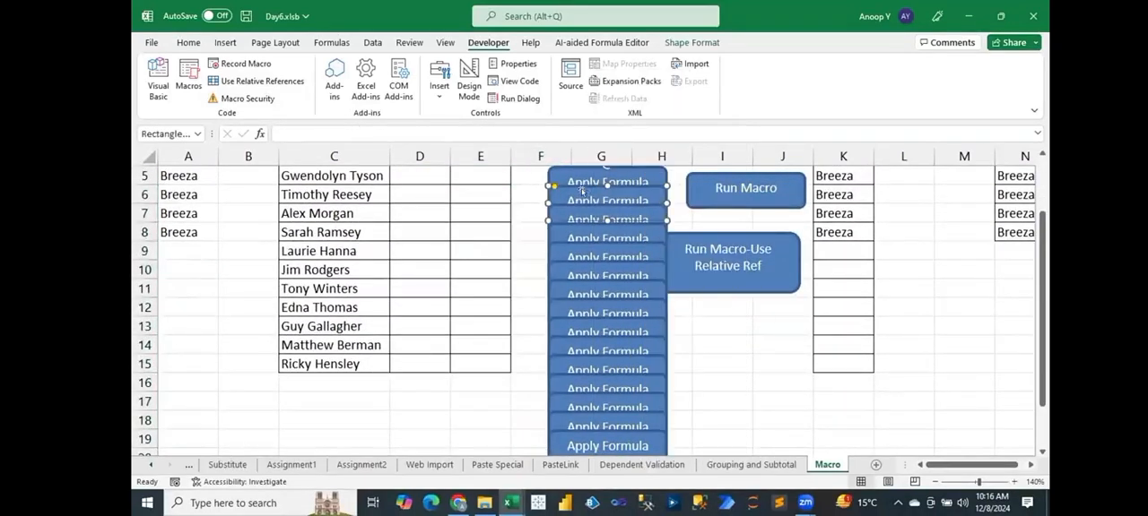
right_click(573, 231, "ctrl")
right_click(564, 267, "ctrl")
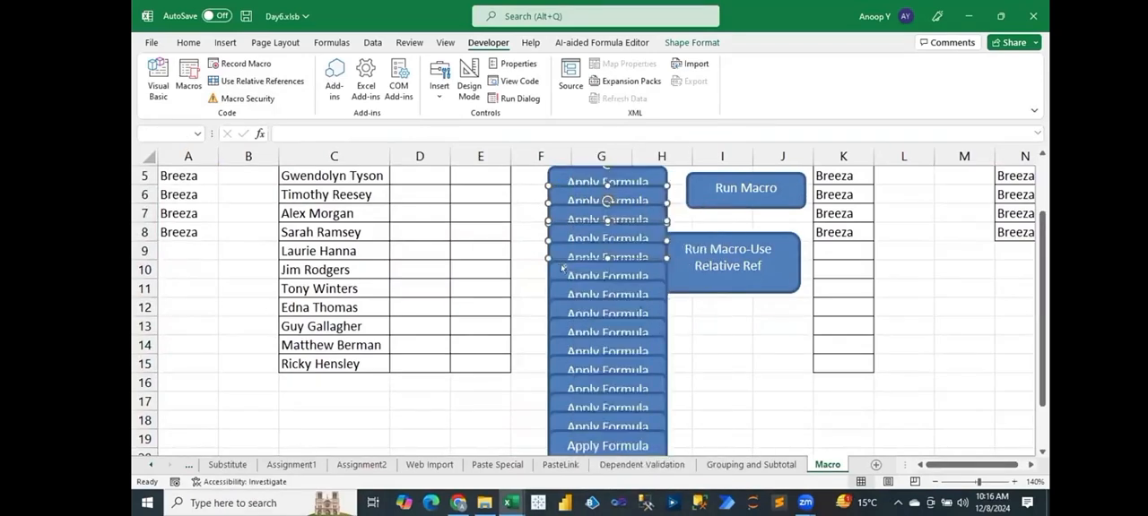
key("Escape")
right_click(554, 339, "ctrl")
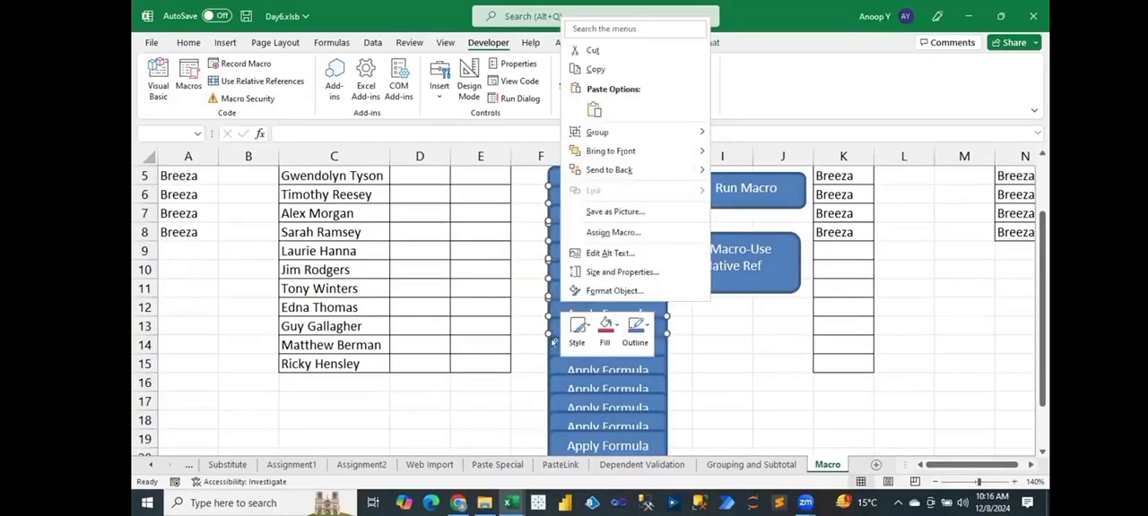
right_click(550, 381, "ctrl")
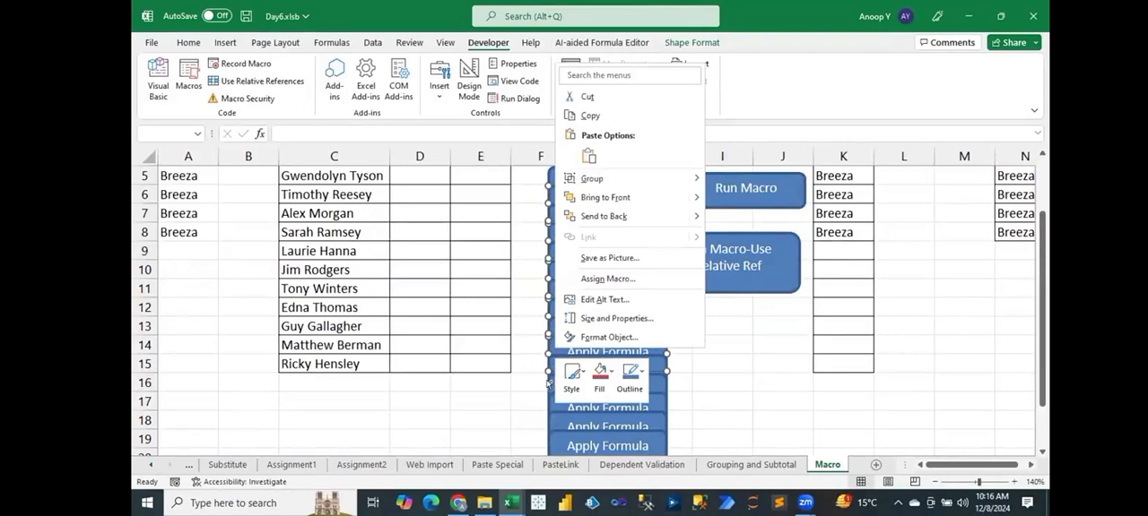
right_click(556, 413, "ctrl")
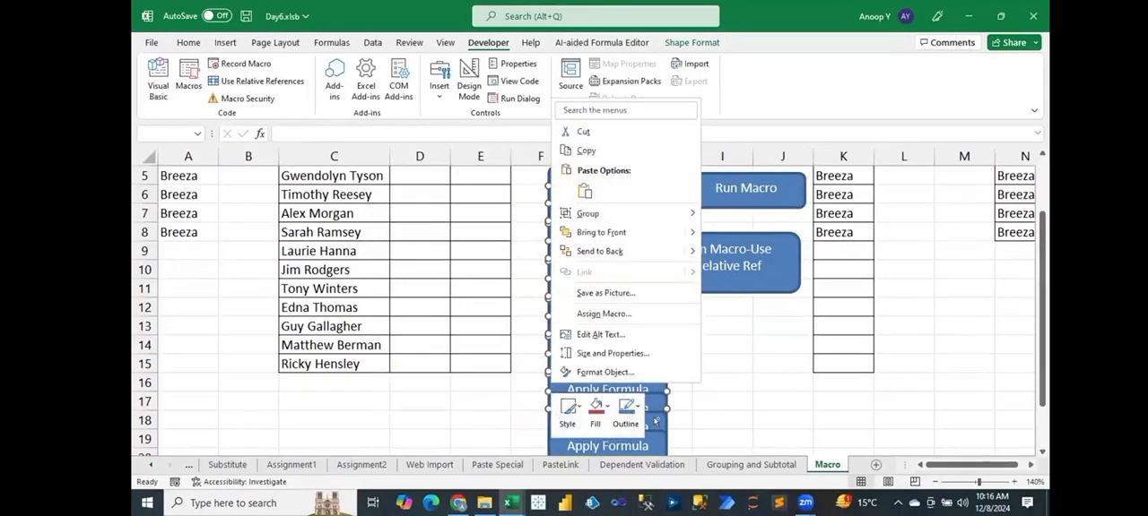
right_click(632, 442, "ctrl")
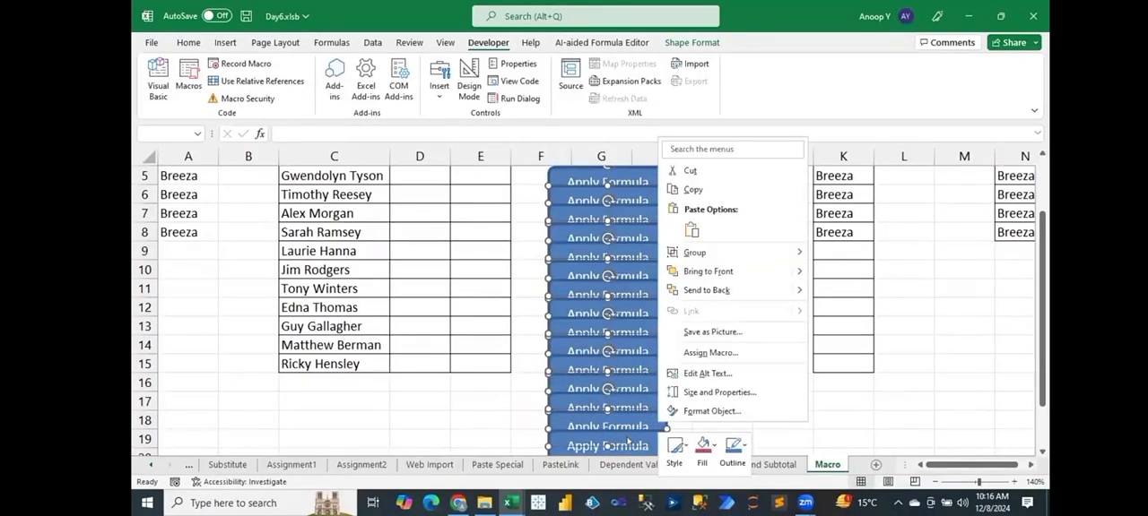
key("Escape")
key("Escape")
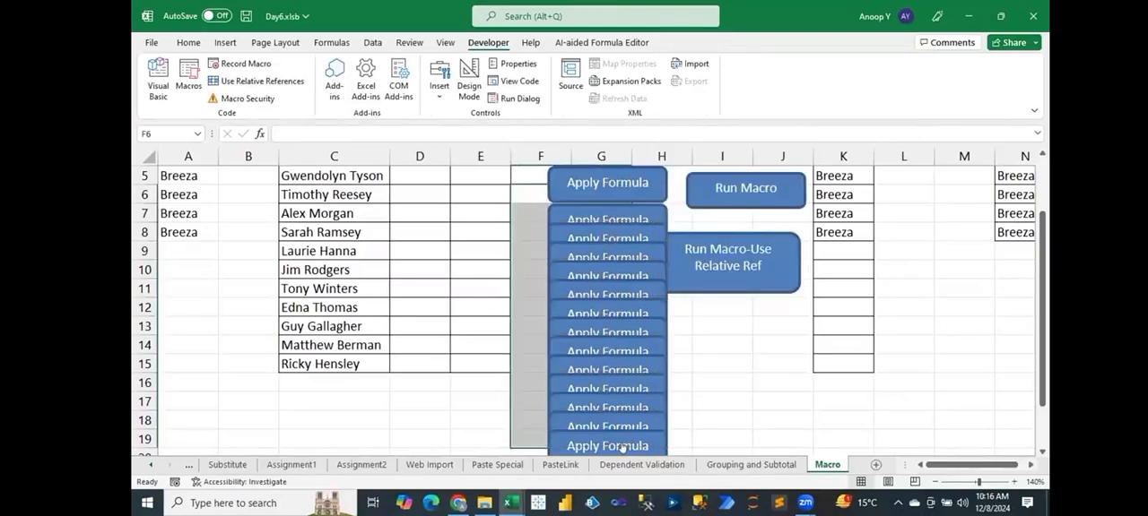
Select more of the duplicate Apply Formula buttons between rows 7 and 18 and delete them.
right_click(578, 213)
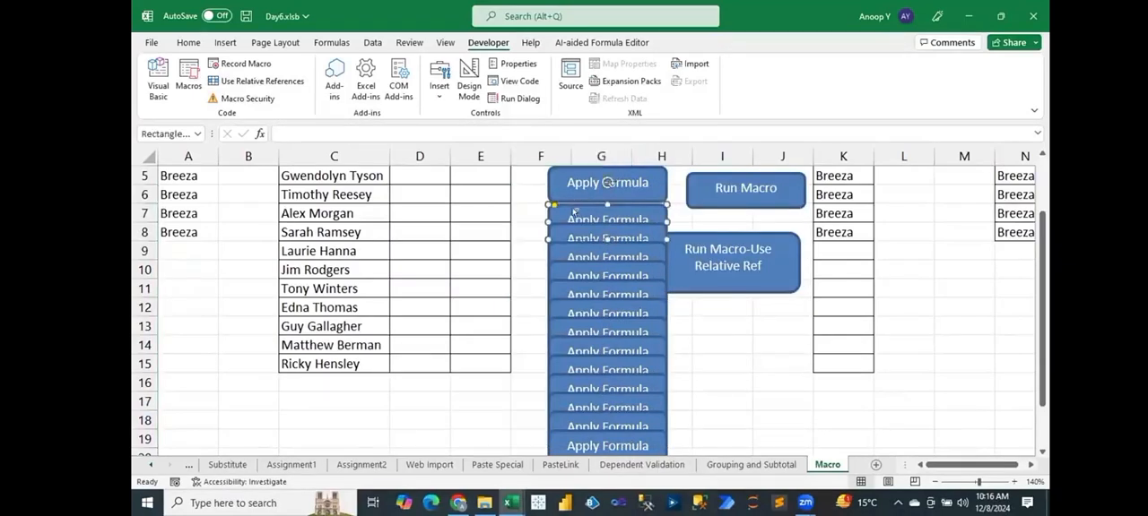
right_click(560, 255, "ctrl")
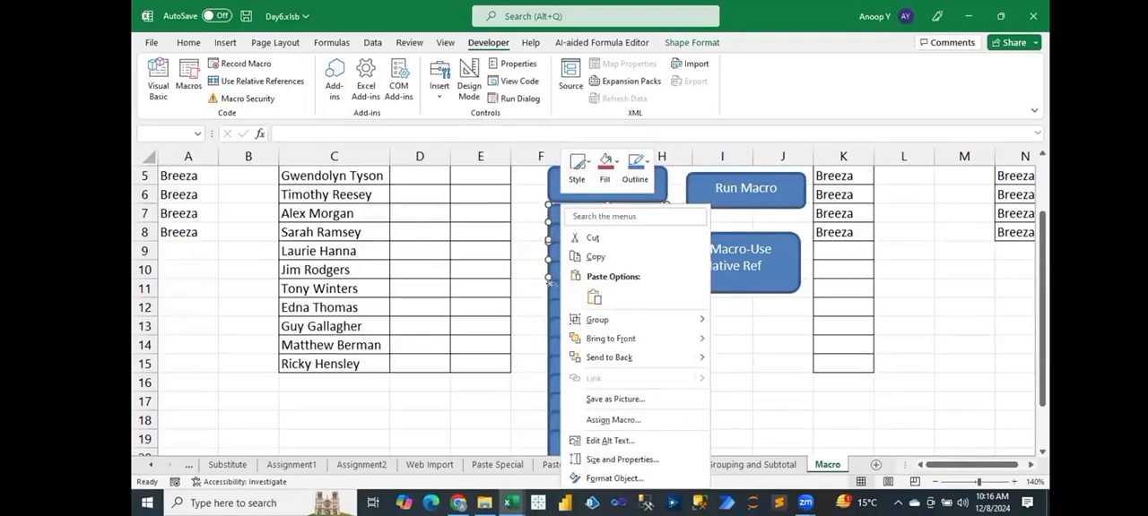
right_click(555, 305, "ctrl")
right_click(555, 360, "ctrl")
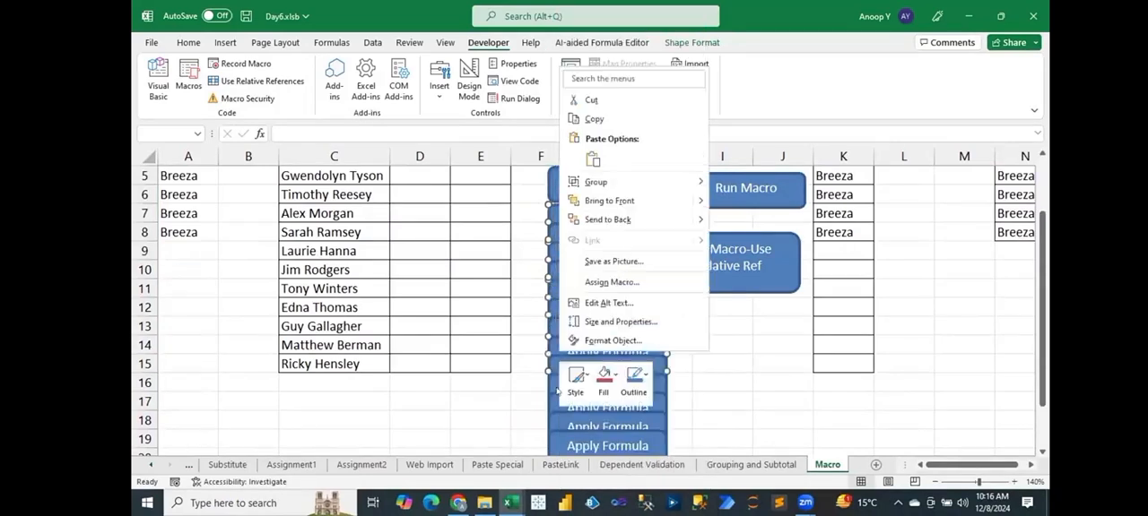
right_click(554, 408, "ctrl")
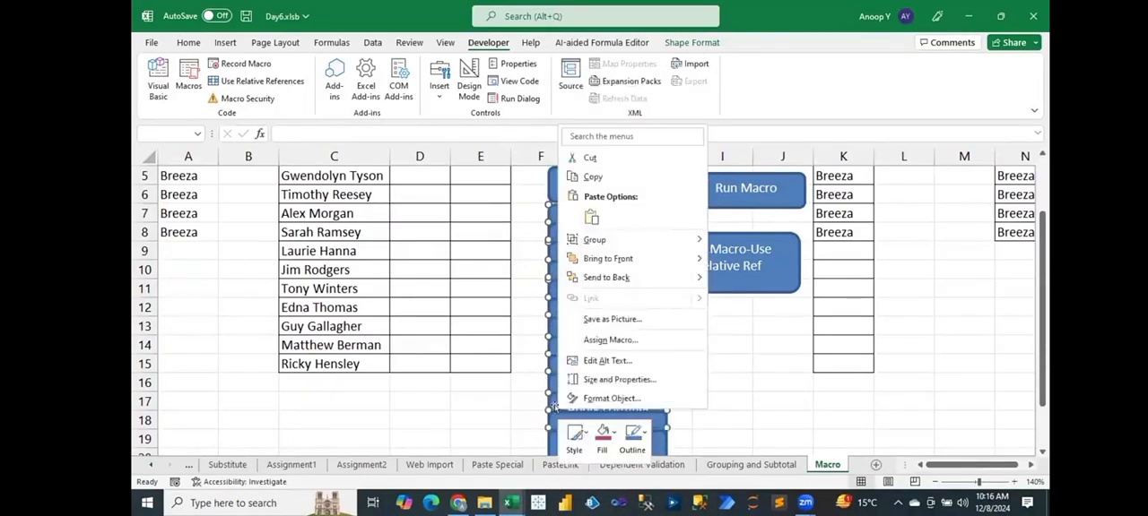
key("Escape")
key("Delete")
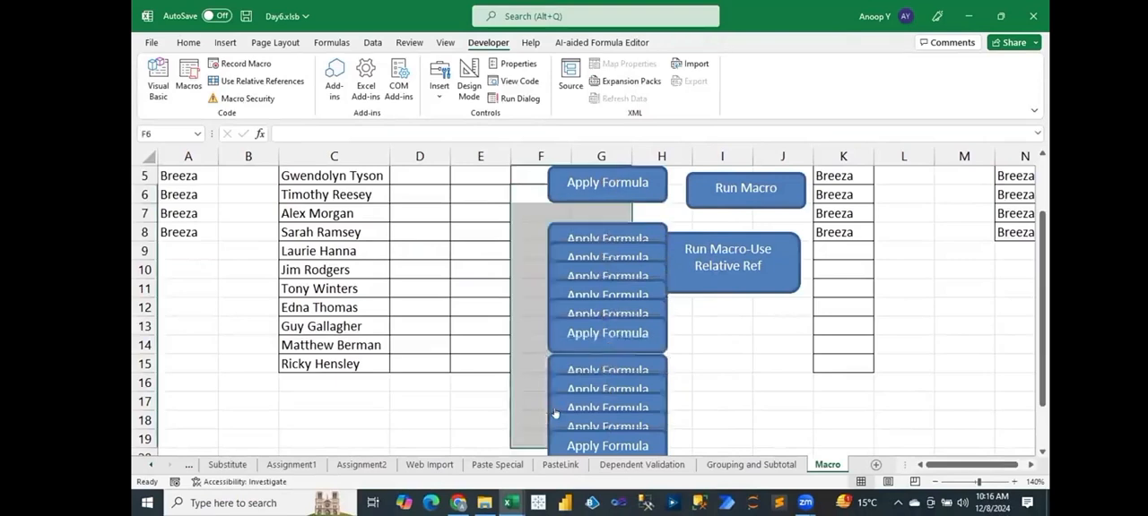
Select several of the stacked duplicate Apply Formula buttons between rows 8 and 19 and delete them.
right_click(592, 224)
right_click(562, 256, "ctrl")
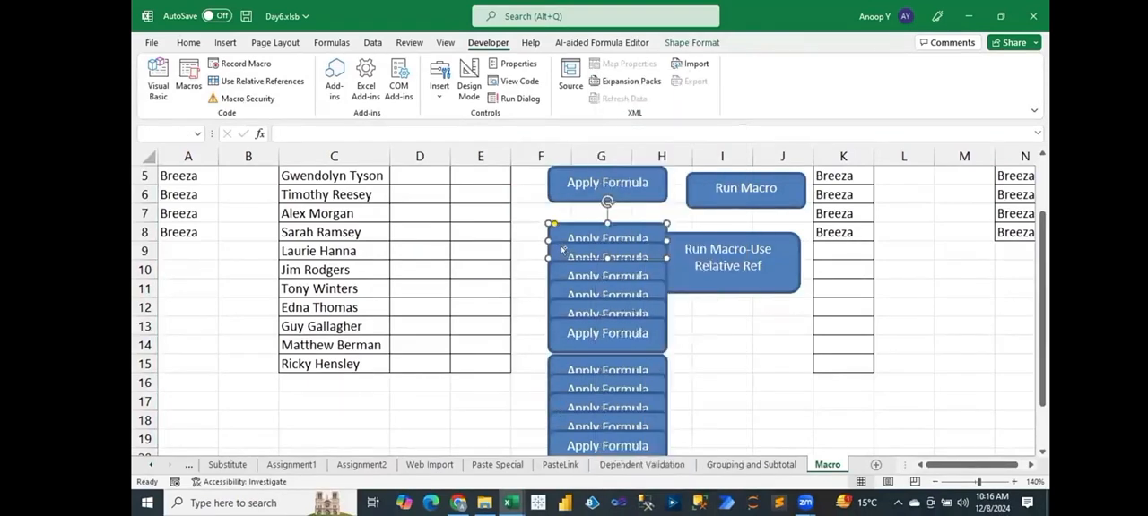
right_click(555, 314, "ctrl")
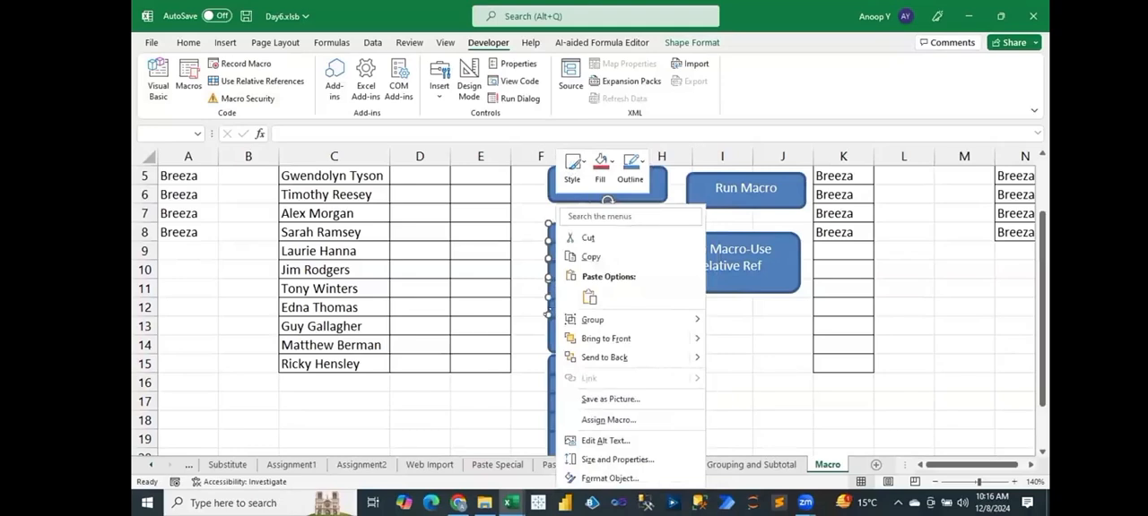
right_click(565, 382, "ctrl")
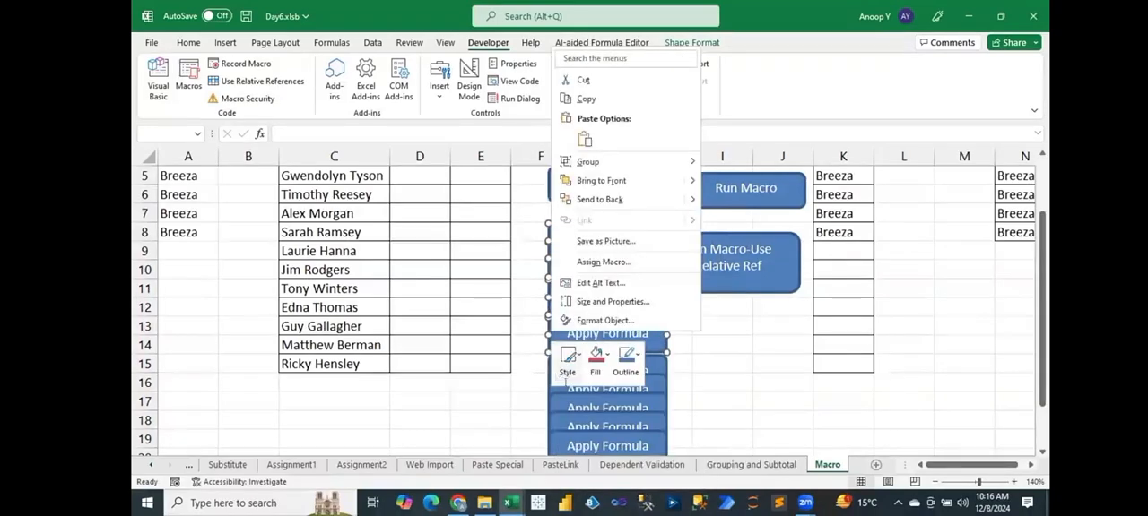
right_click(572, 426, "ctrl")
right_click(549, 377, "ctrl")
right_click(550, 376, "ctrl")
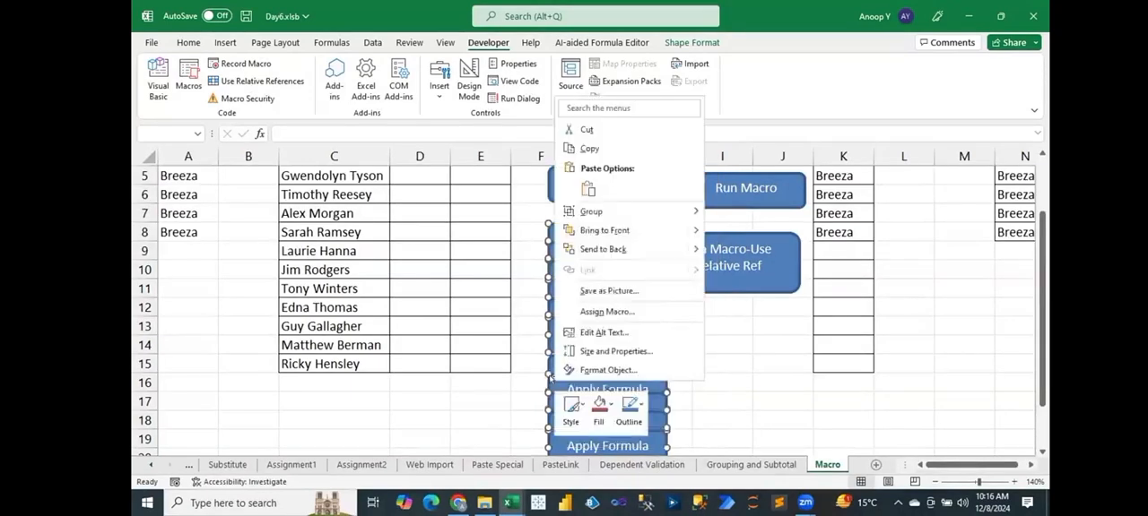
key("Escape")
key("Delete")
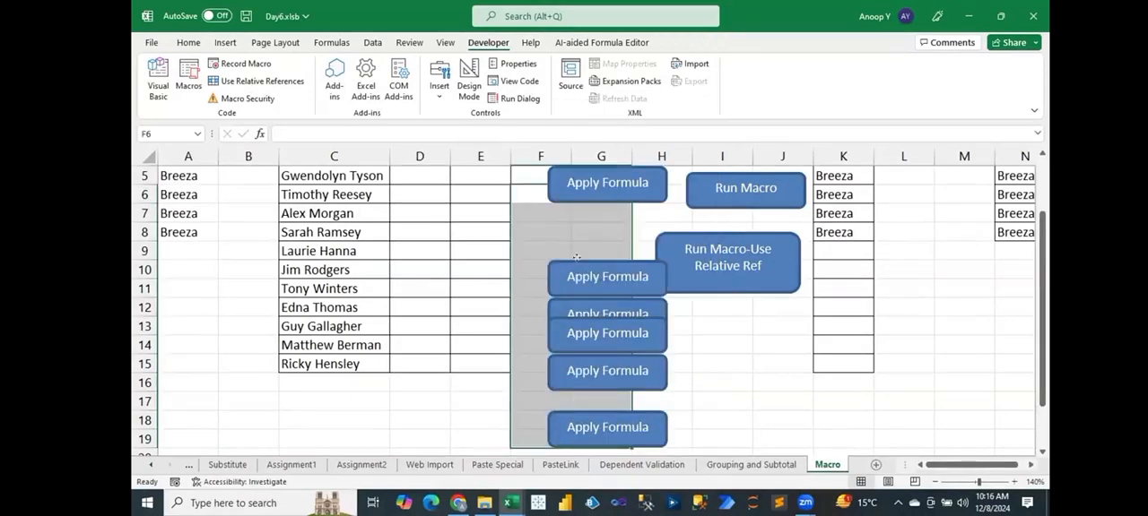
Delete the remaining duplicate Apply Formula buttons between rows 10 and 19, keeping only the original button.
right_click(578, 262)
left_click(559, 309, "ctrl")
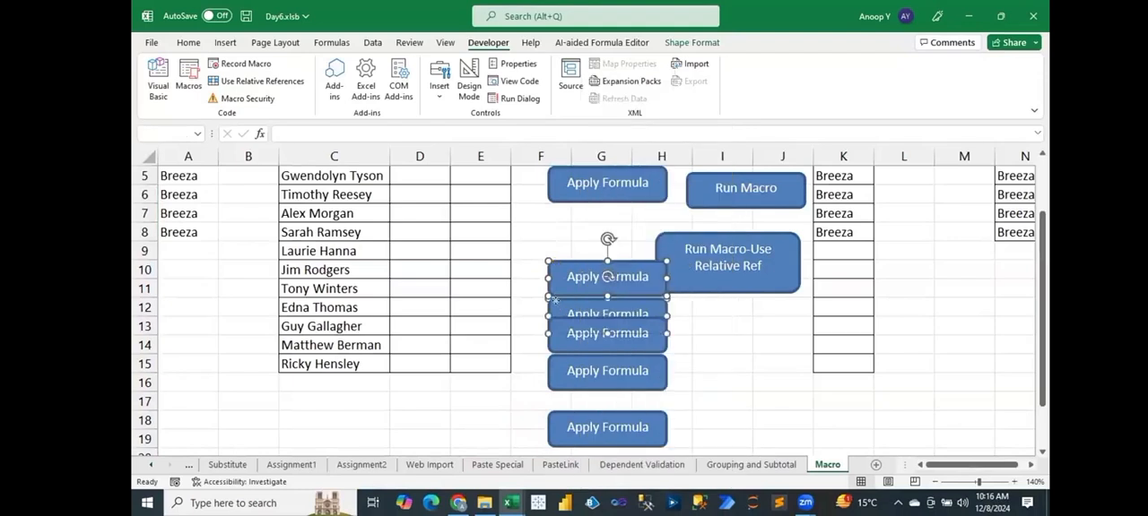
right_click(557, 309, "ctrl")
right_click(547, 380)
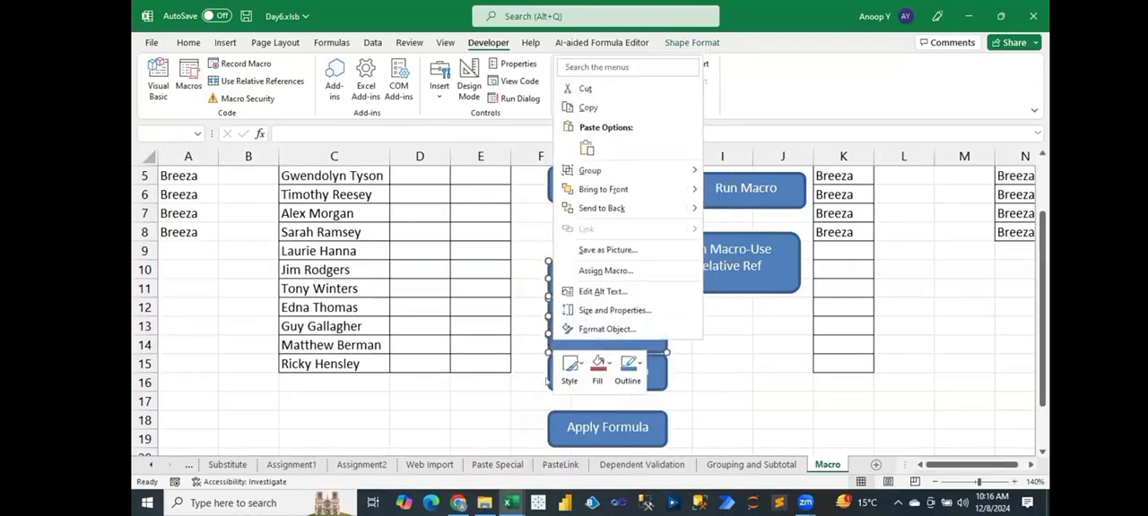
right_click(656, 375, "ctrl")
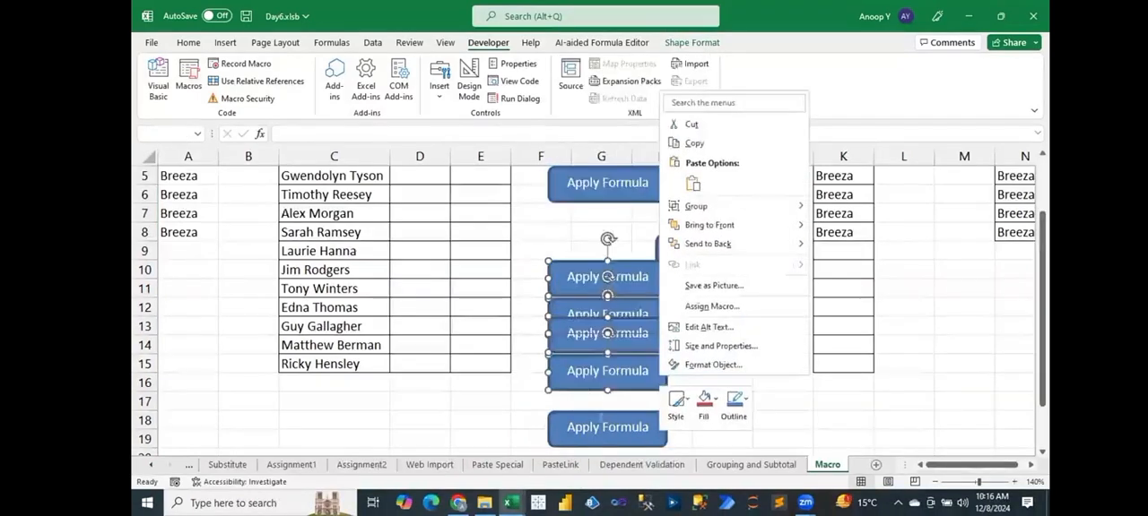
right_click(600, 422, "ctrl")
left_click(598, 421)
key("Delete")
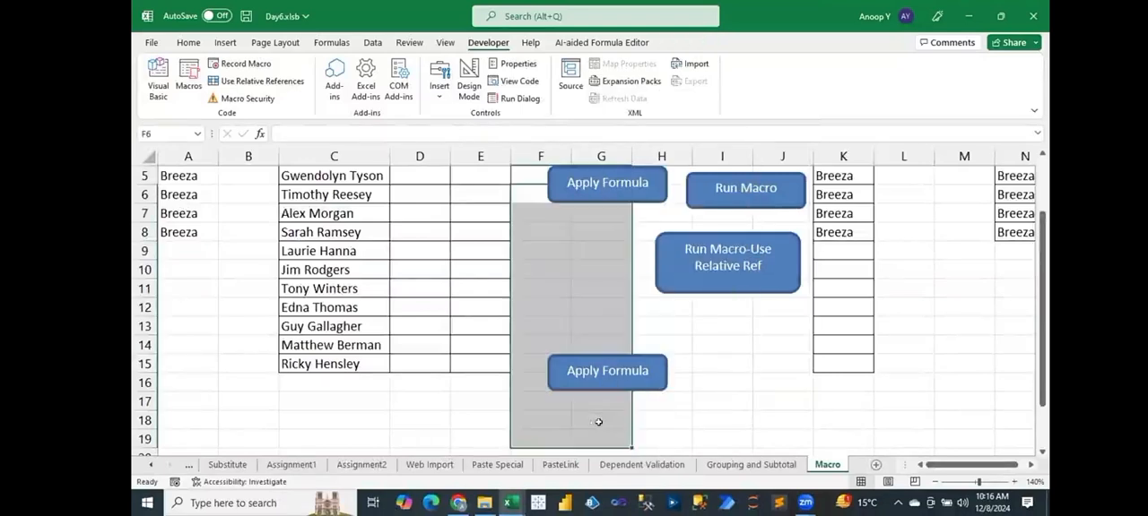
right_click(574, 356)
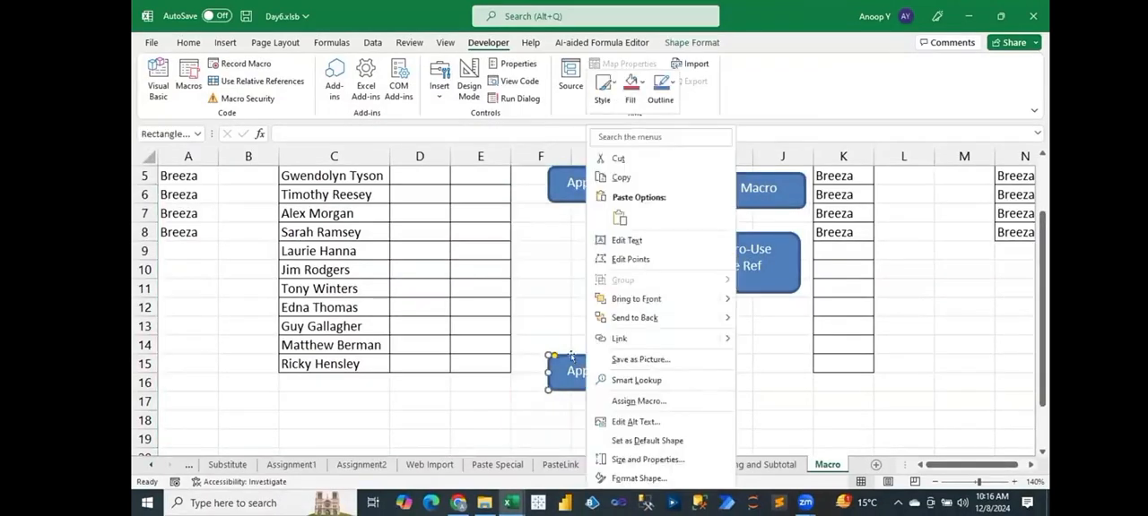
left_click(572, 356)
key("Delete")
Run the macro from the Apply Formula button with D2 selected and open the failing code in the debugger.
left_click(417, 207)
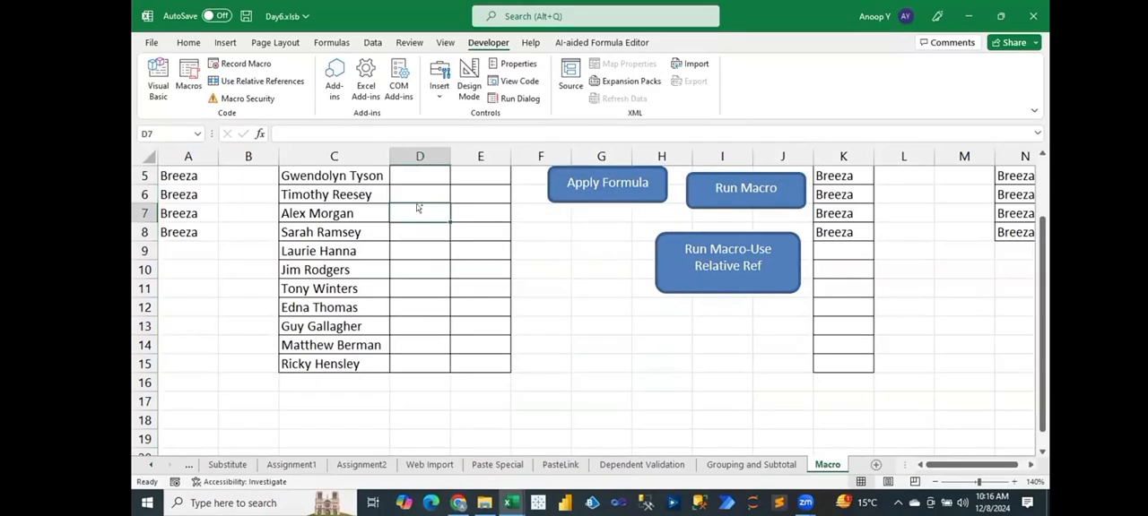
key("Up")
key("ctrl+Up")
key("Down")
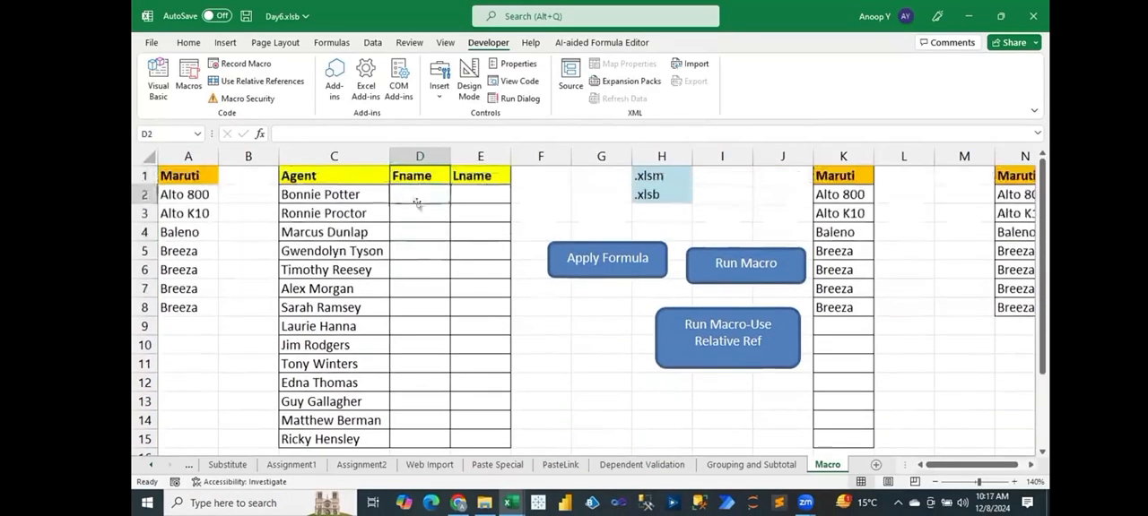
left_click(607, 257)
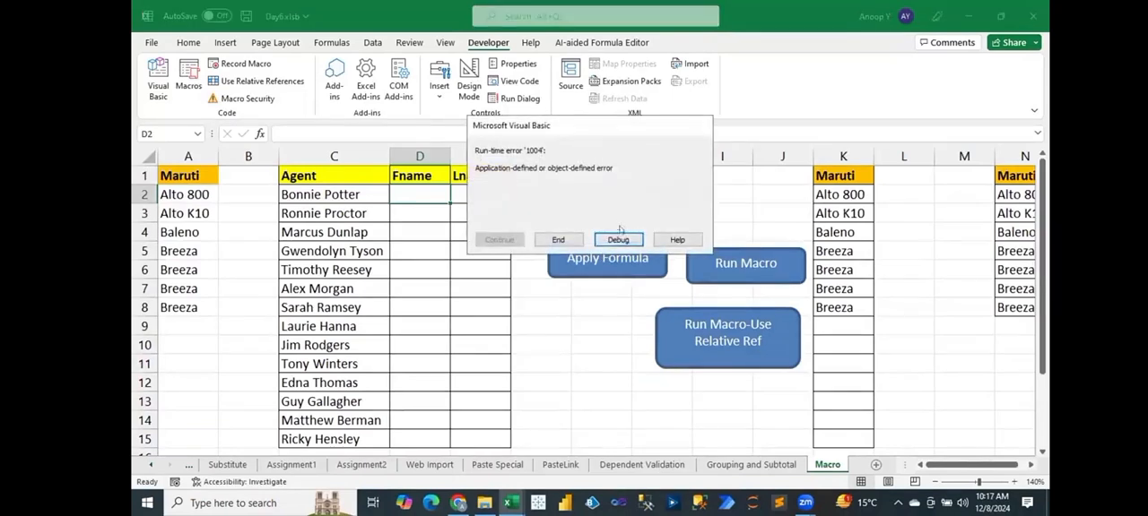
left_click(618, 241)
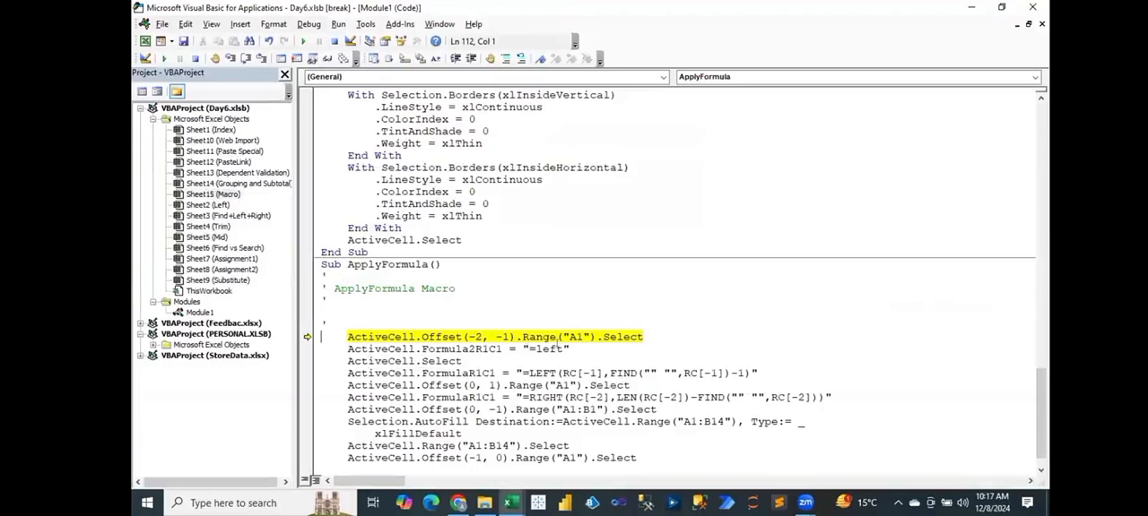
Delete the first three statements of the ApplyFormula macro, from ActiveCell.Offset(-2, -1) through ActiveCell.Select, and return to the workbook.
left_click_drag(476, 360, 321, 338)
key("Delete")
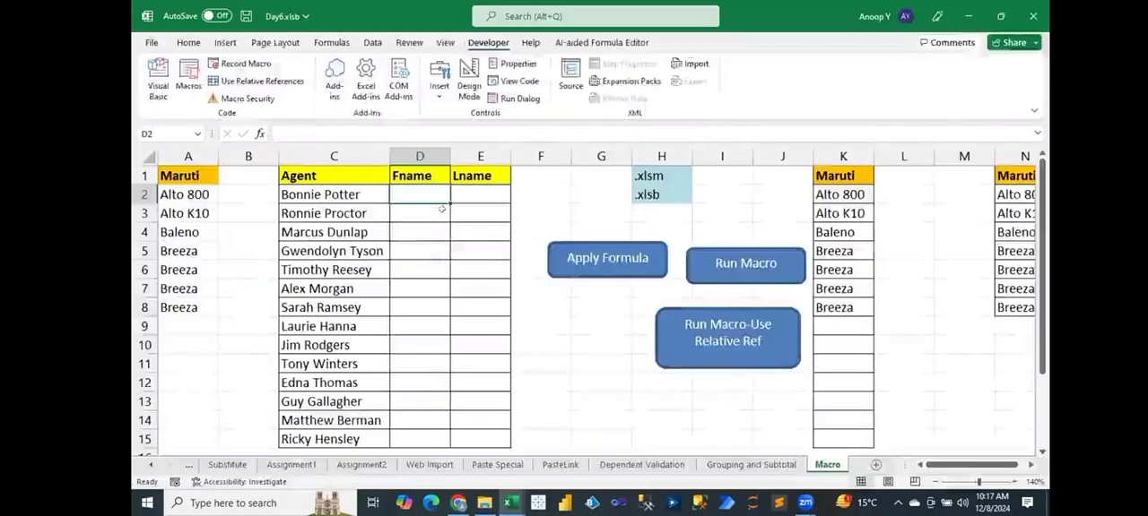
key("alt+F11")
Test the edited macro from the Apply Formula button on D2 and clear the formulas from D2:E15.
left_click(624, 268)
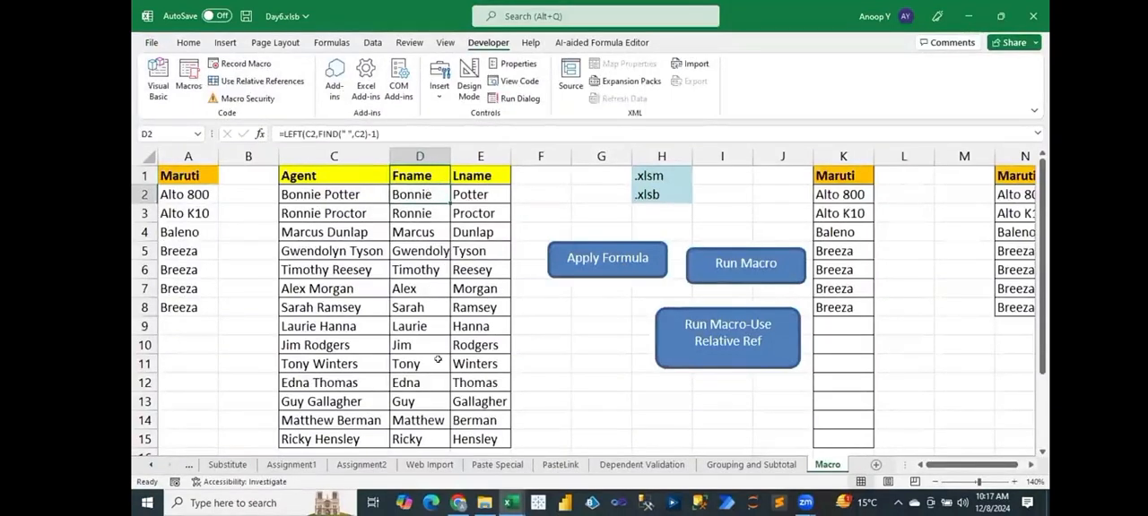
key("ctrl+shift+Down")
key("ctrl+shift+Right")
key("Delete")
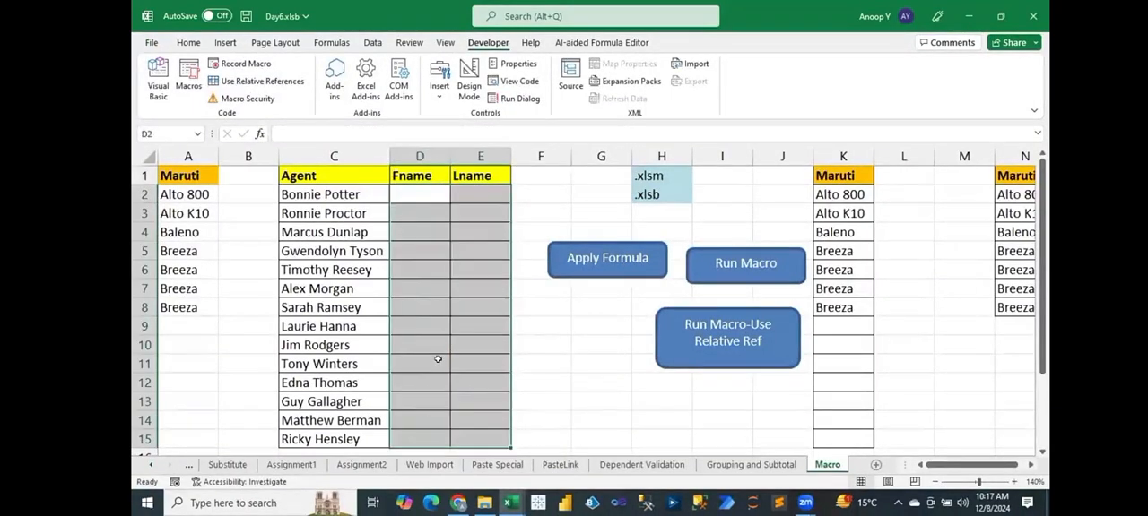
Run the macro from the Apply Formula button with F3 selected and clear the formulas from F3:G16.
left_click(543, 204)
left_click(581, 248)
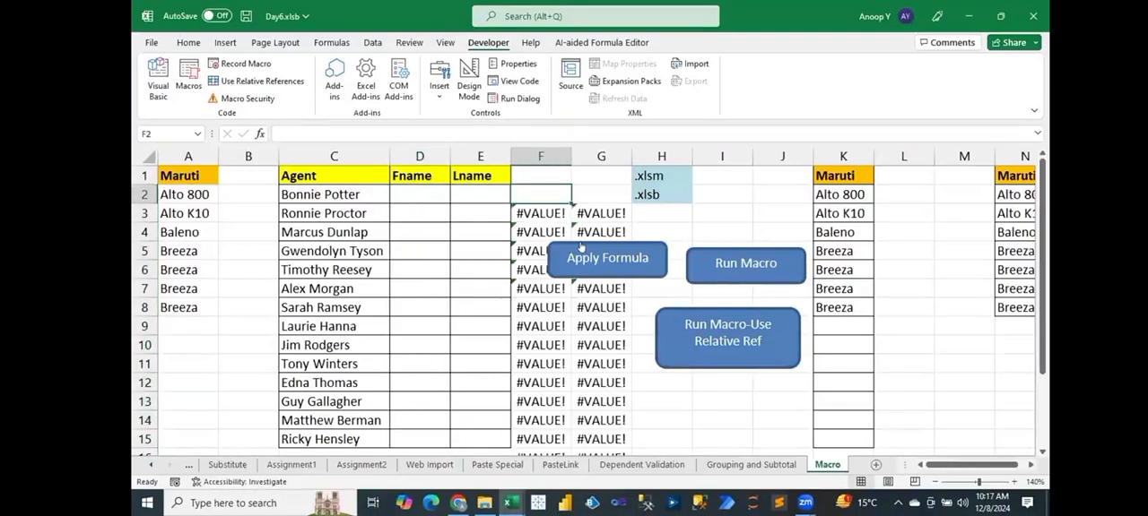
left_click(536, 205)
key("ctrl+shift+Right")
key("ctrl+shift+Down")
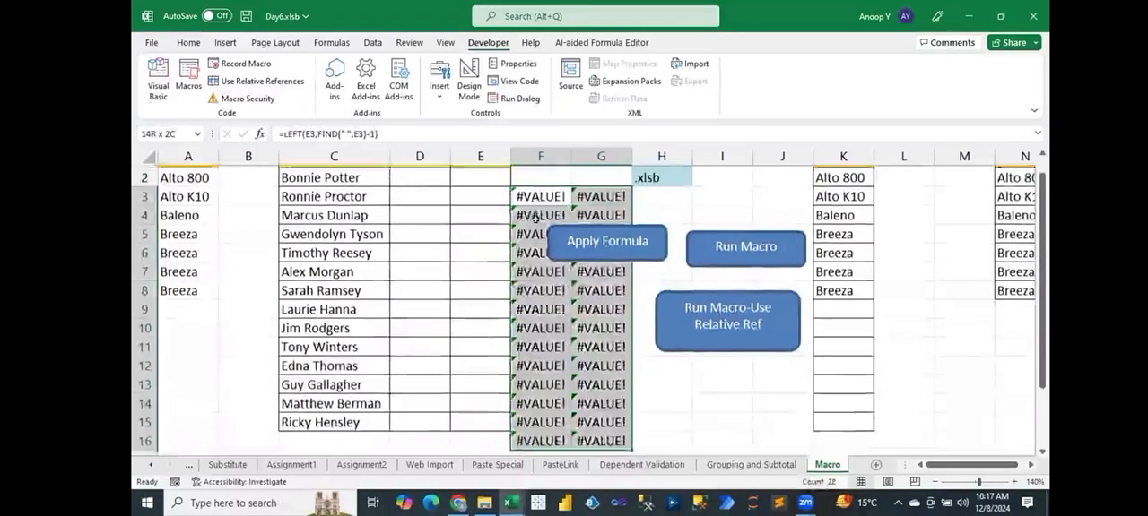
key("Delete")
Select D2 and run the macro from the Apply Formula button to fill the Fname and Lname columns.
key("ctrl+Up")
key("Left")
key("Left")
key("Down")
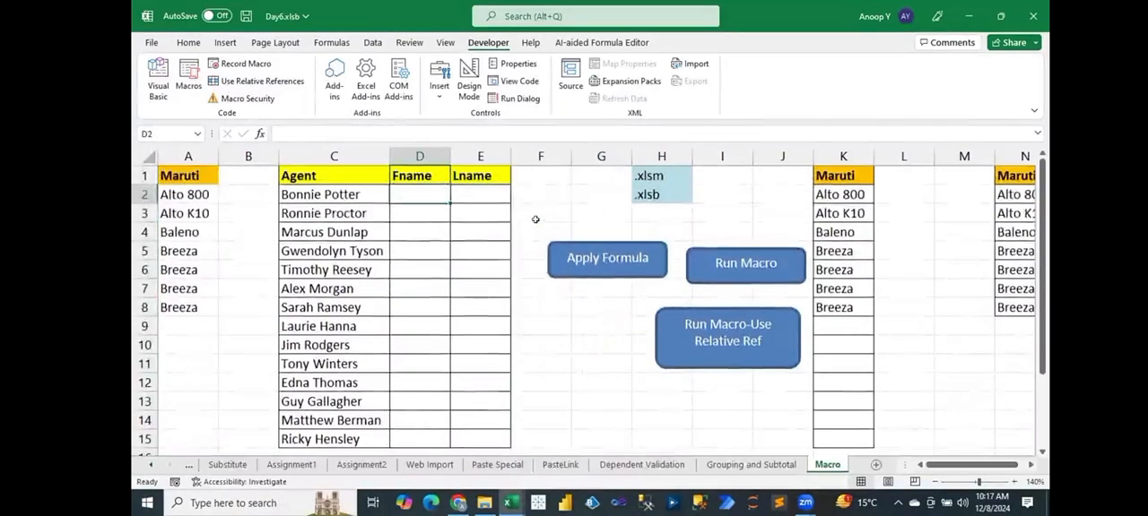
left_click(601, 260)
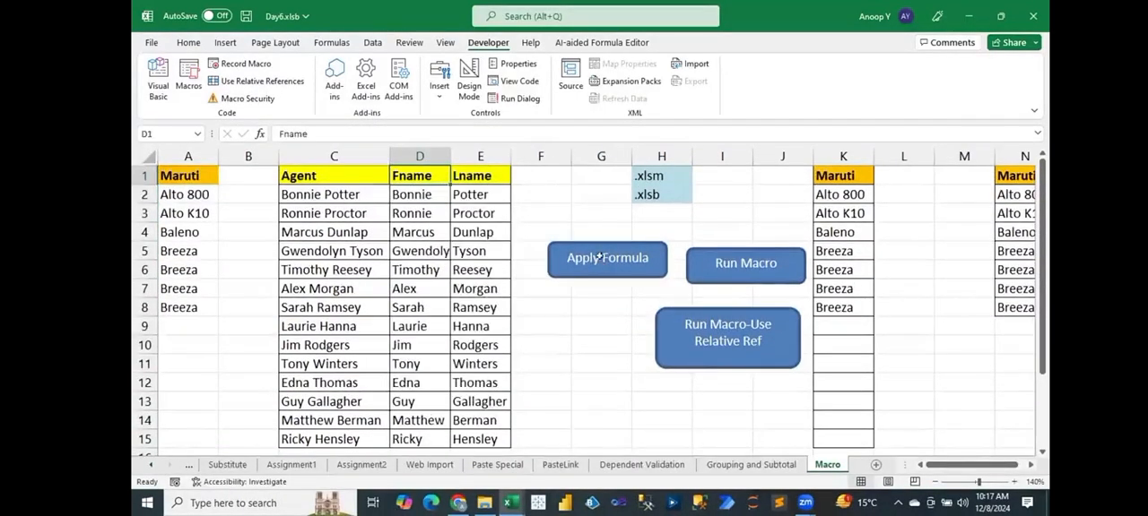
Copy the Agent list in C1:C8 to P1 and auto-fit the width of column P.
left_click_drag(349, 176, 332, 318)
key("ctrl+c")
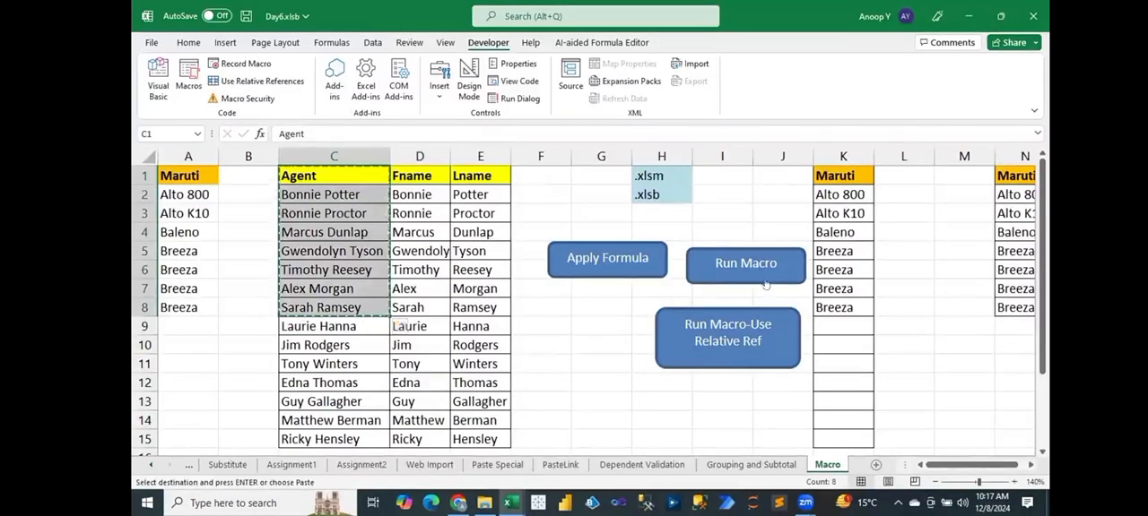
left_click(967, 174)
key("Right")
key("Right")
key("Right")
key("Right")
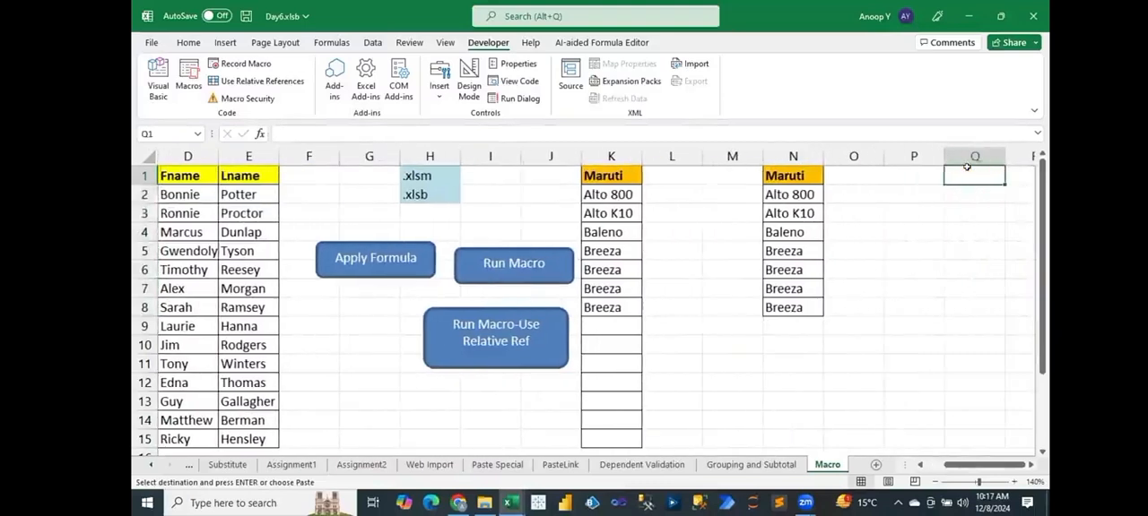
key("Left")
key("ctrl+v")
key("ctrl")
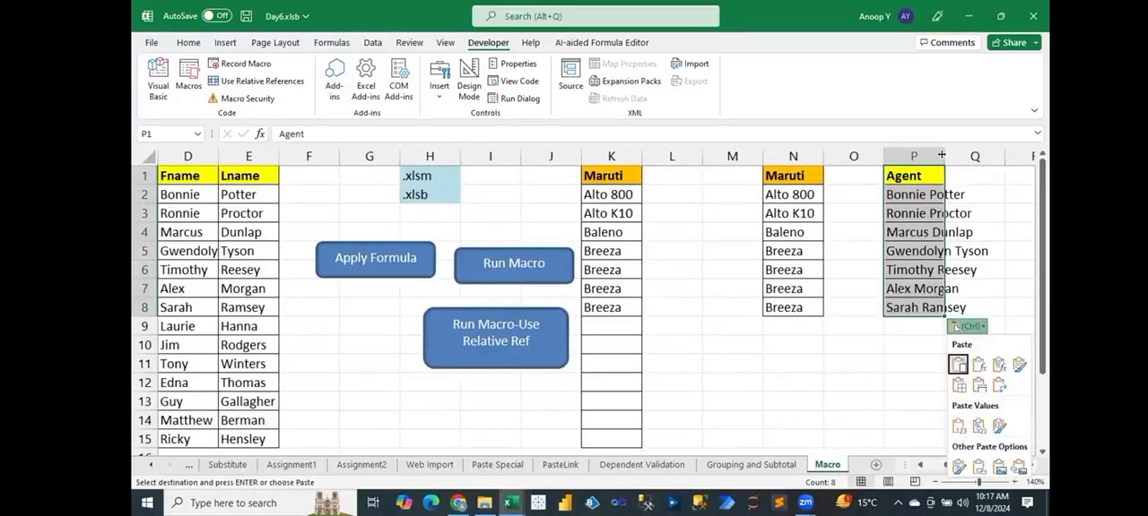
key("Escape")
double_click(943, 156)
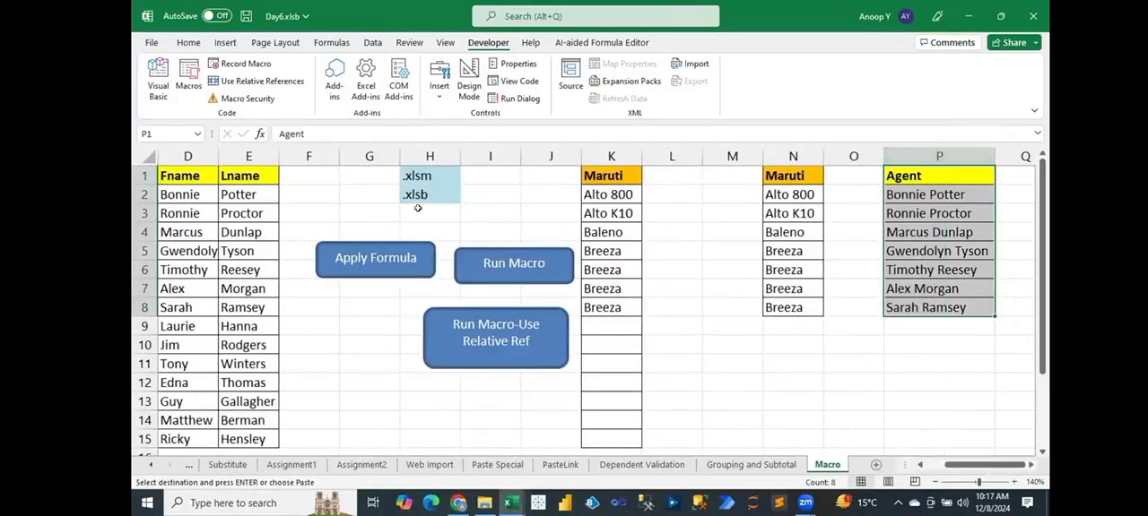
Copy the Fname and Lname headers from D1:E1 to Q1:R1.
left_click_drag(208, 171, 234, 171)
key("ctrl+c")
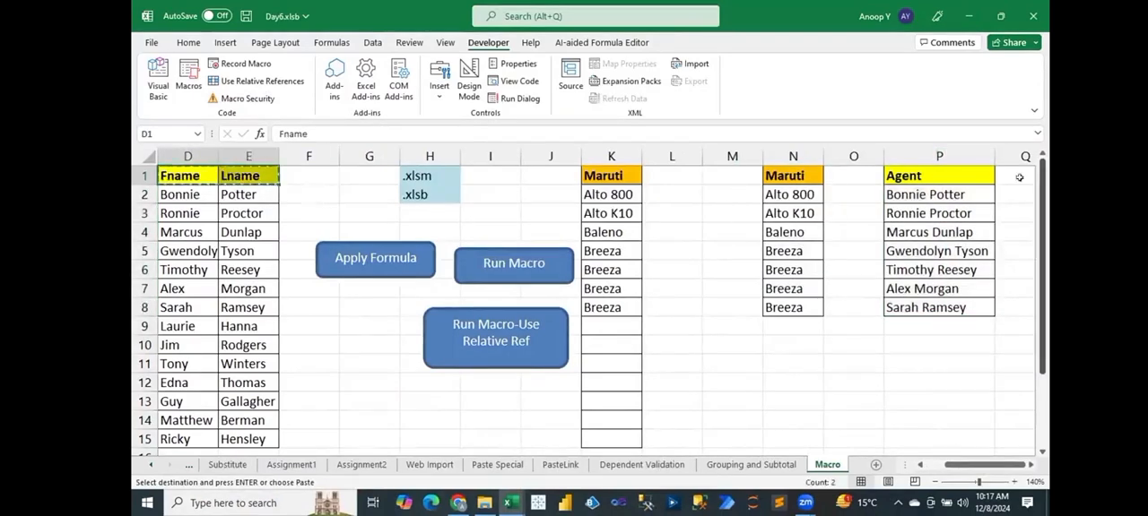
left_click(1009, 170)
key("Return")
Apply all borders to the empty cells Q2:R8 under the copied Fname and Lname headers.
key("Down")
key("shift+Right")
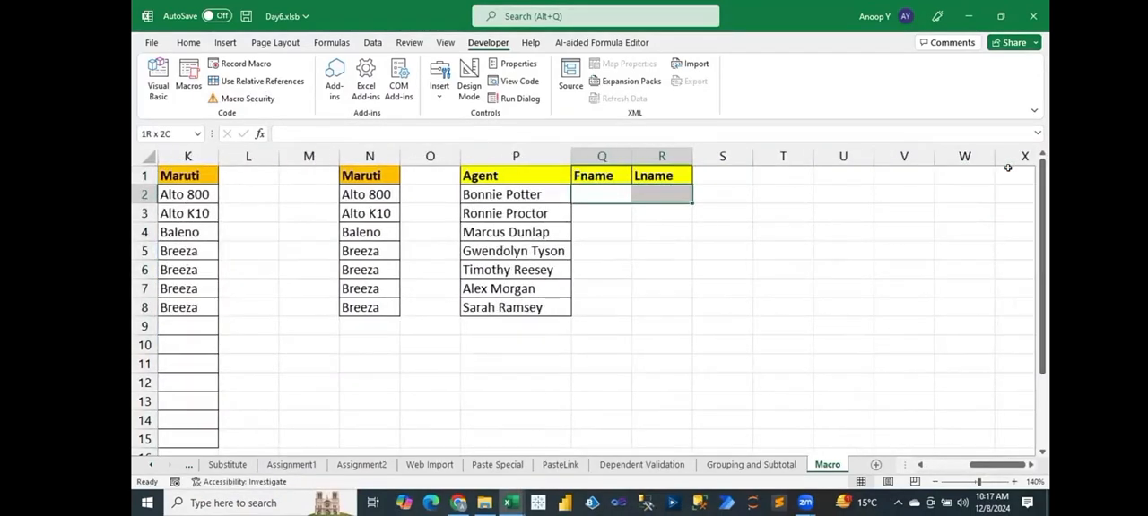
key("shift+Down")
key("shift+Down")
key("shift+Down")
key("shift+Down")
key("shift+Down")
key("shift+Down")
key("shift+Down")
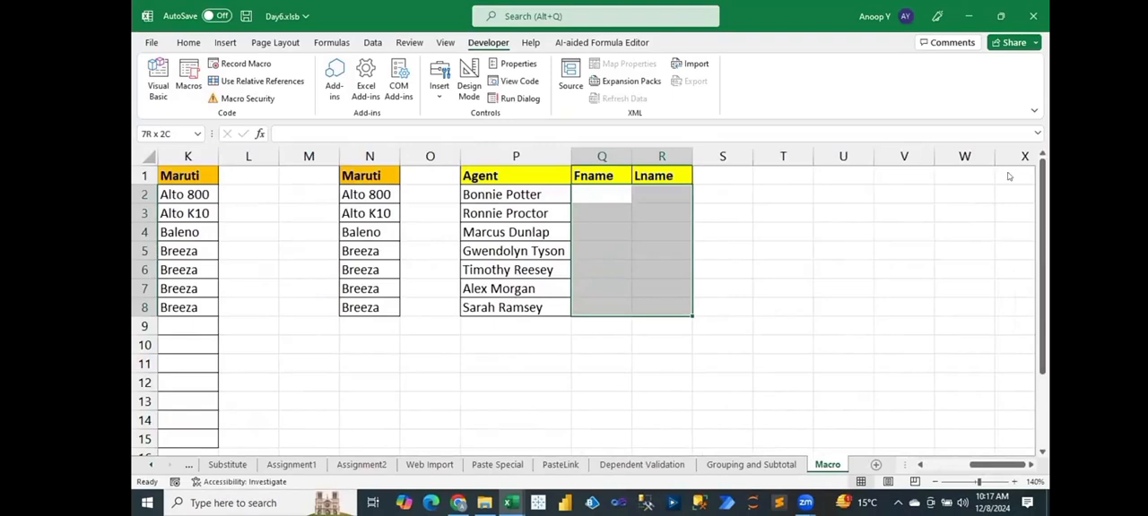
key("alt+h")
key("a")
Run the macro from the Apply Formula button with Q2 selected to split the copied agent names.
key("Right")
key("Left")
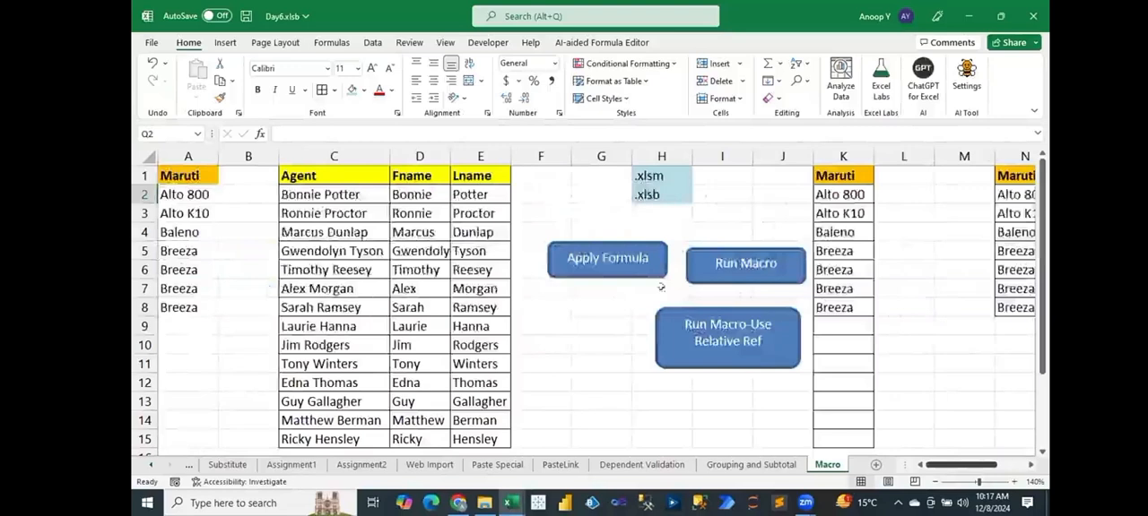
left_click(621, 265)
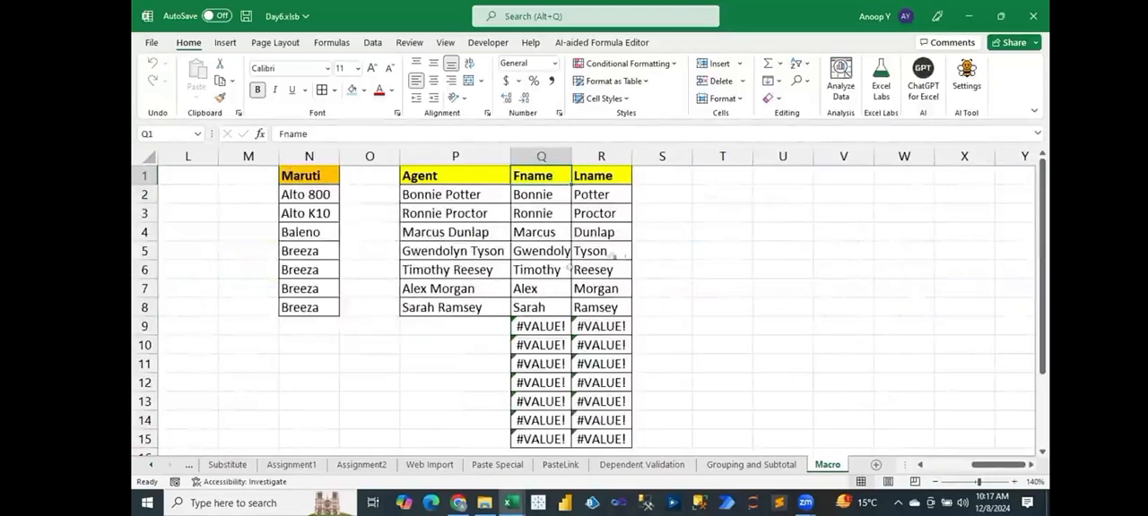
Try clearing the surplus formulas in Q9:R15, undo the clearing, and inspect the formula in Q15.
left_click_drag(538, 327, 596, 440)
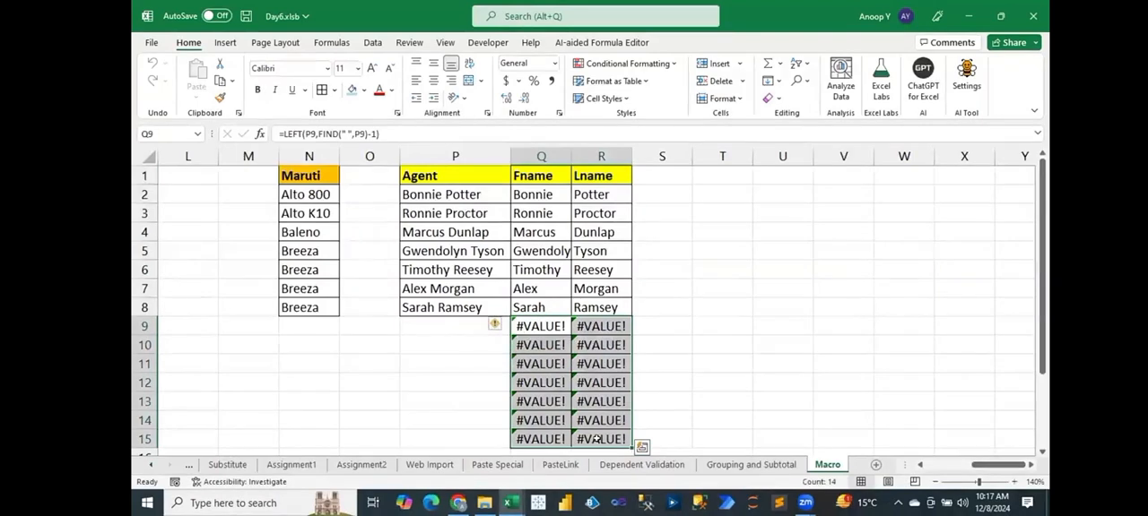
key("Delete")
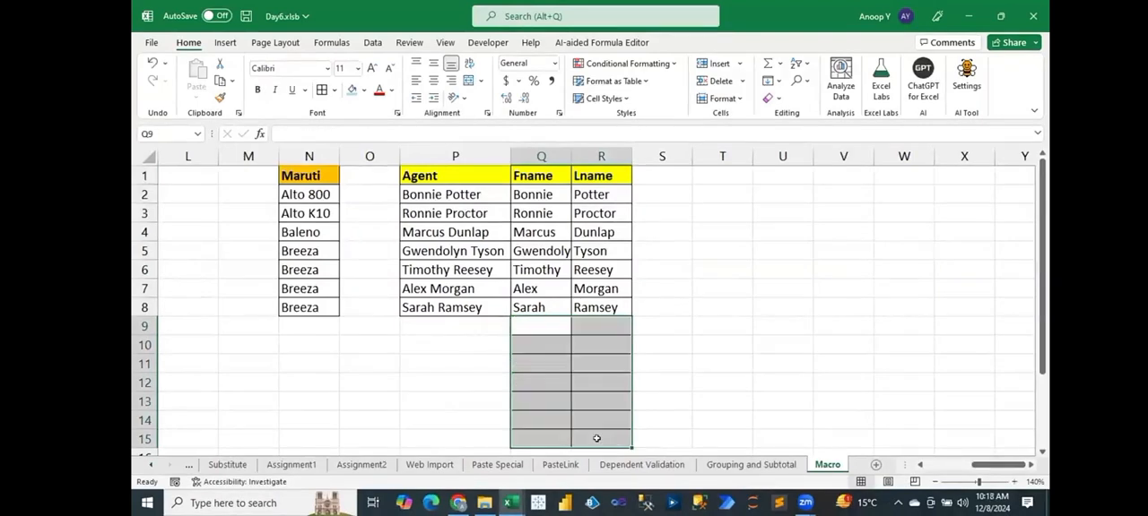
key("ctrl+c")
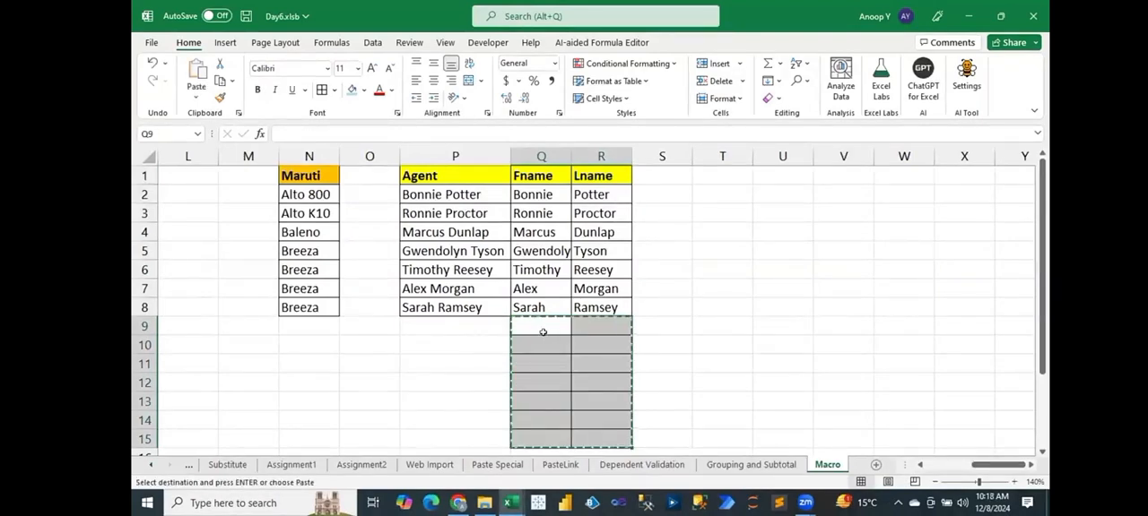
key("ctrl+z")
left_click(456, 324)
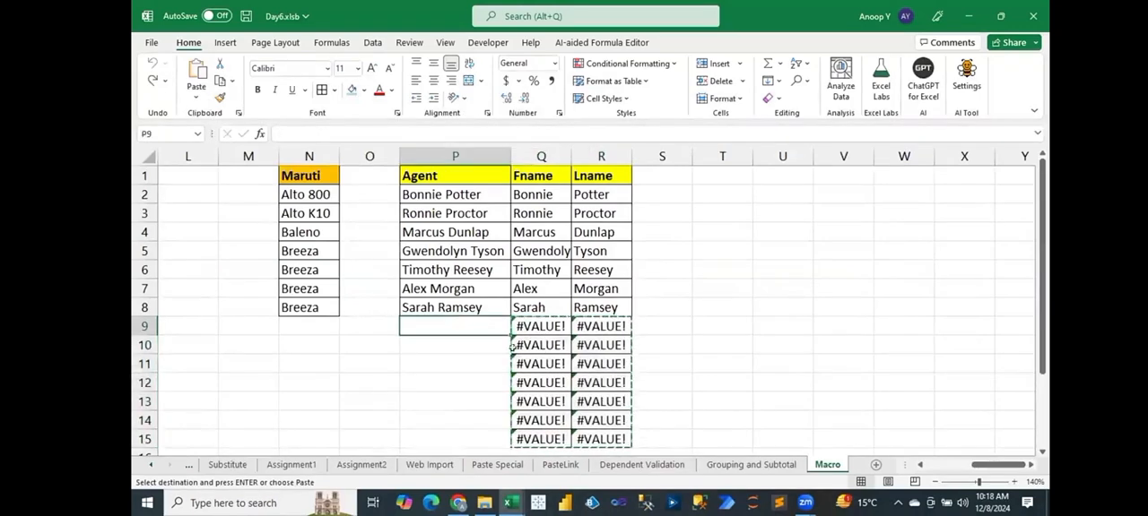
left_click(541, 439)
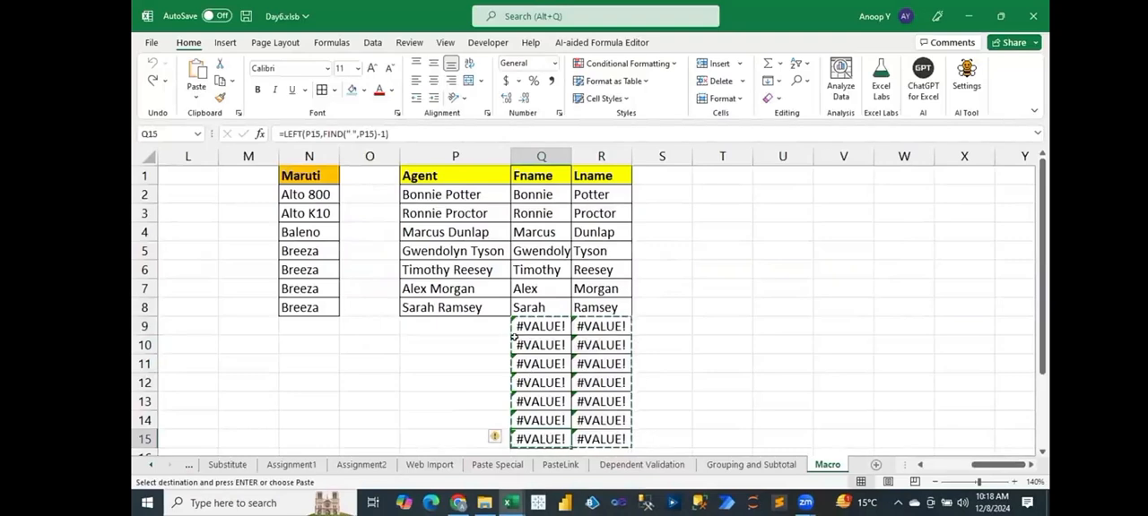
Extend the copied agent list through P15 with the remaining names from the original Agent column, return to A1 and save the workbook.
left_click(505, 309)
left_click_drag(505, 309, 485, 351)
key("ctrl+Up")
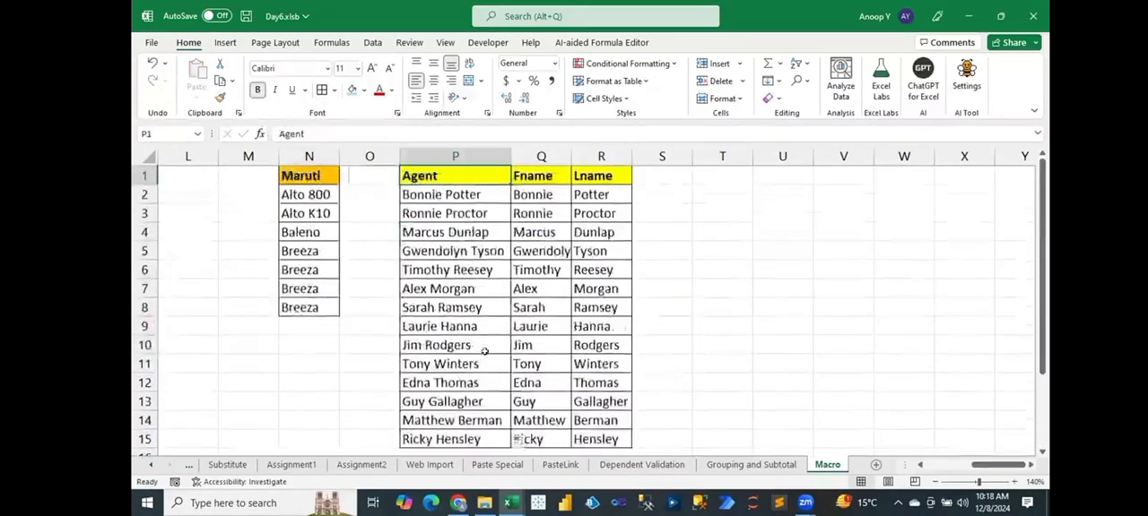
key("ctrl+Home")
key("ctrl+s")
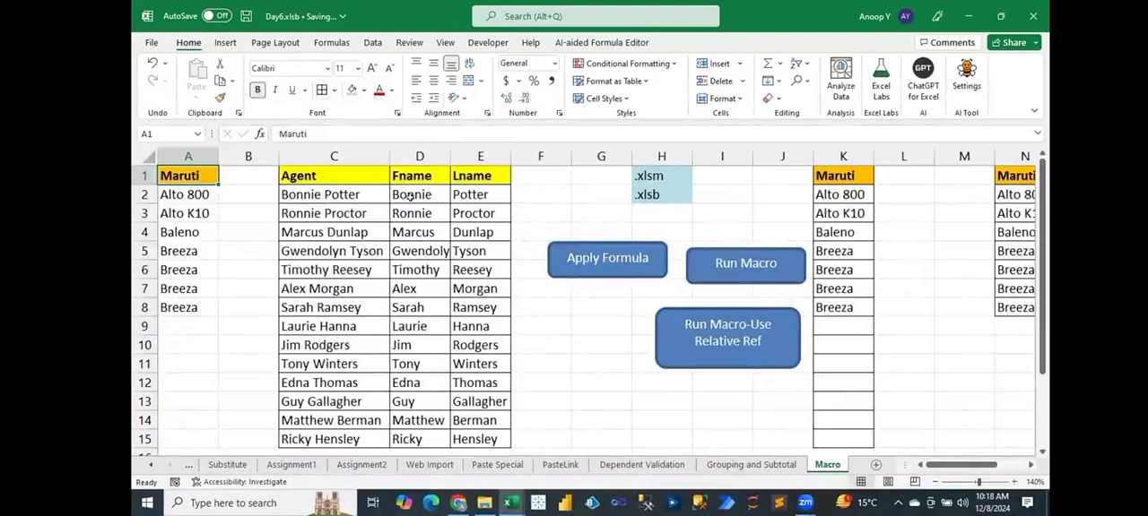
Inspect the Fname formula in D2, open the ApplyFormula macro code in the Visual Basic editor and examine its RIGHT formula.
left_click(410, 194)
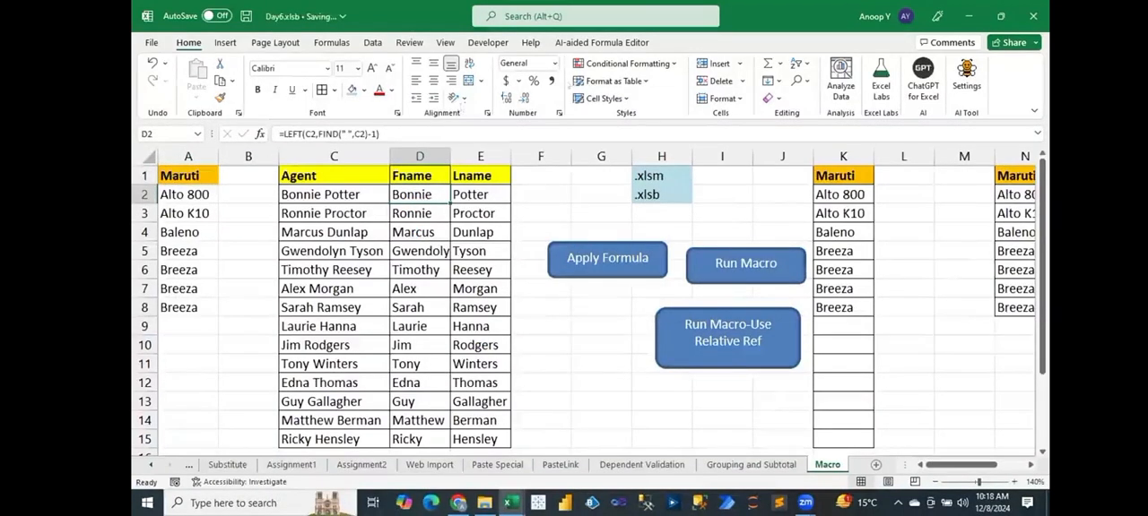
left_click(488, 42)
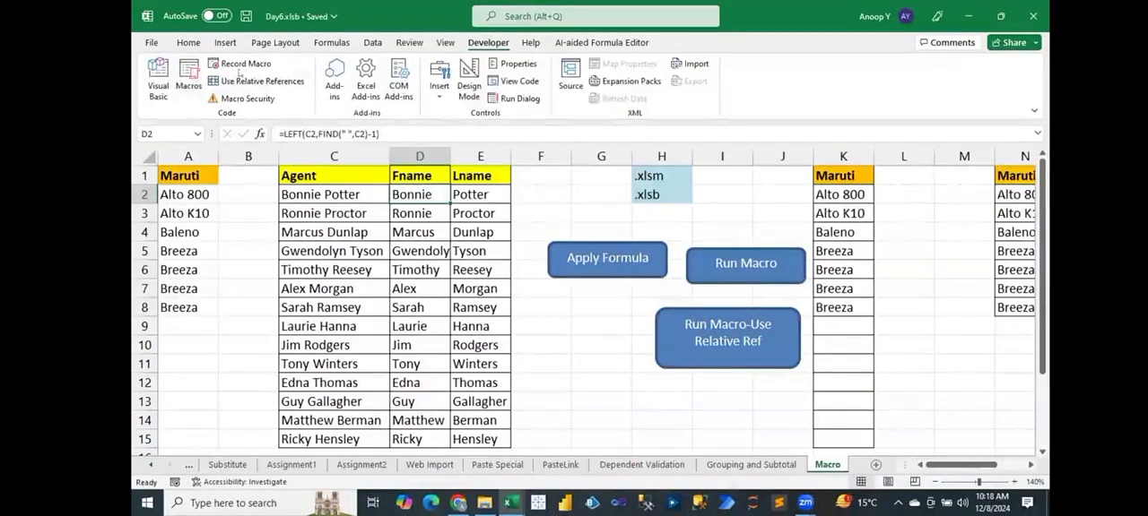
left_click(157, 76)
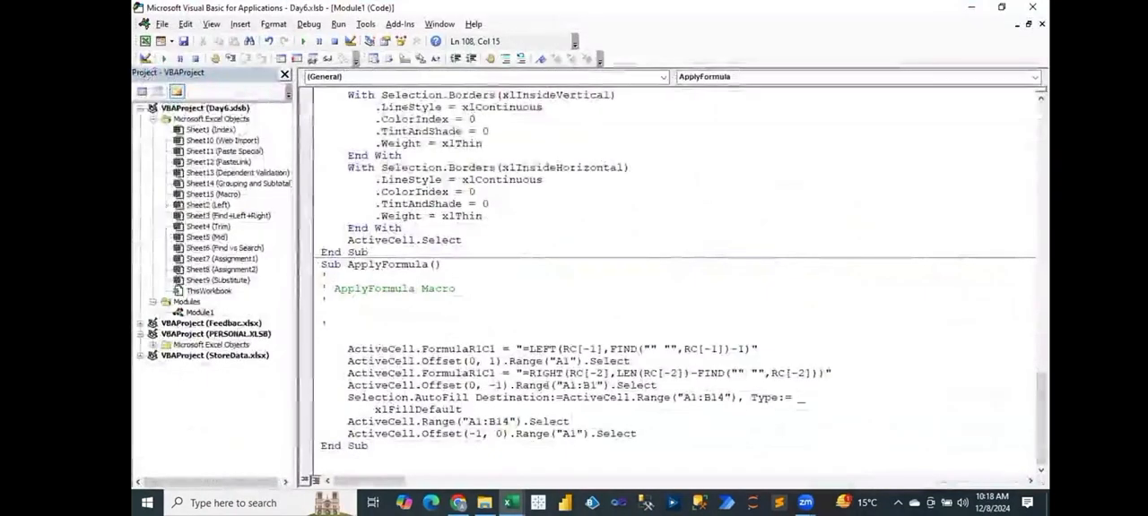
left_click_drag(529, 373, 825, 373)
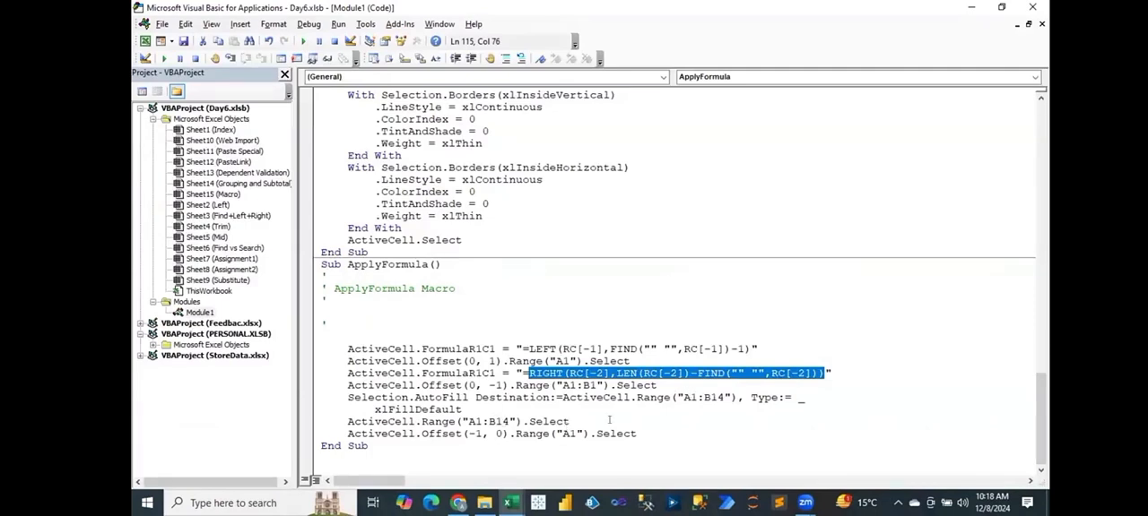
Examine the comment lines below Sub ApplyFormula() and close the Visual Basic editor.
left_click(535, 295)
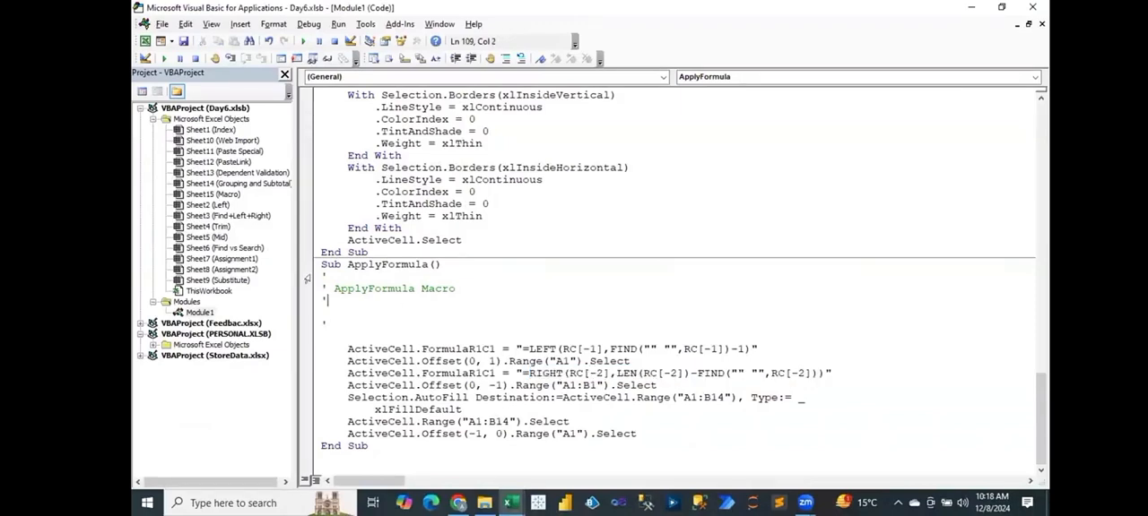
left_click_drag(308, 276, 310, 319)
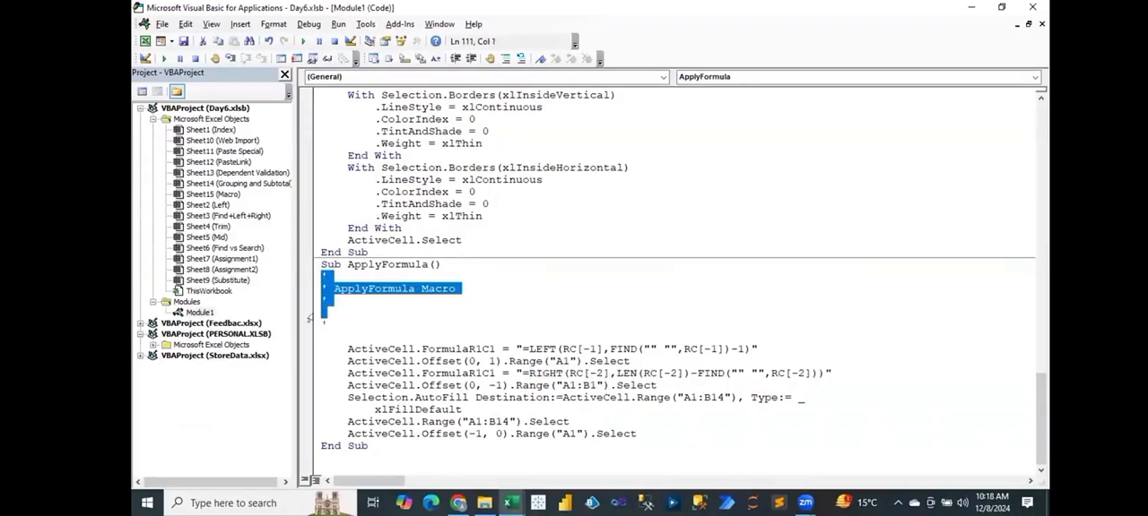
left_click(365, 311)
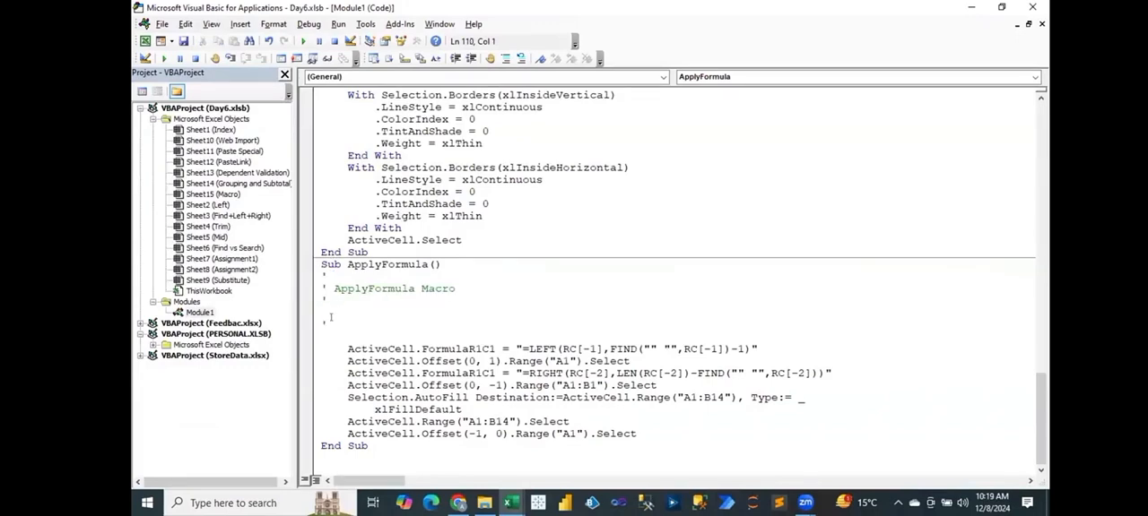
left_click_drag(329, 324, 321, 277)
left_click(321, 277)
left_click(1032, 6)
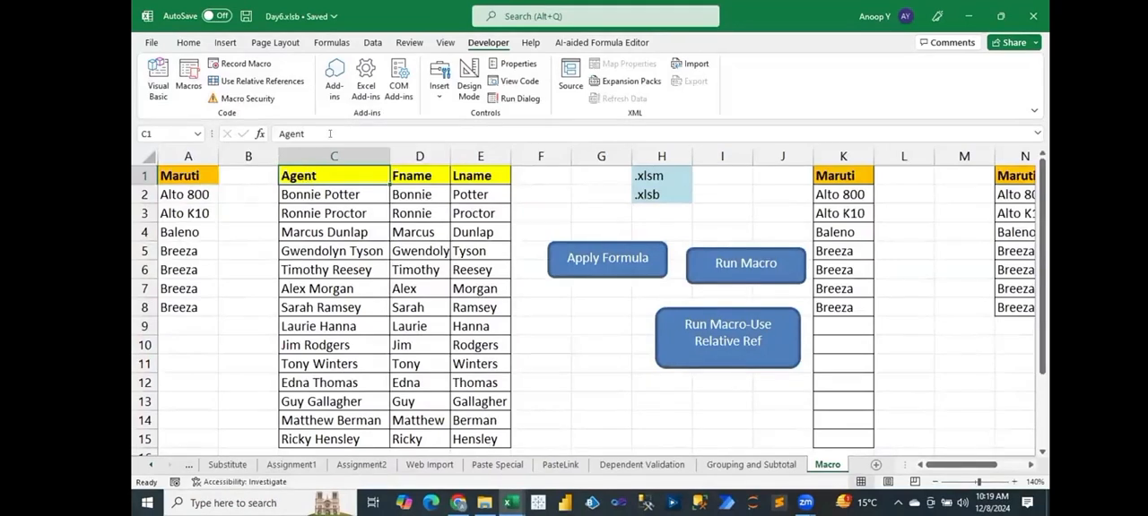
Widen column D slightly so the longest first name in the Fname column fits.
left_click_drag(450, 153, 462, 152)
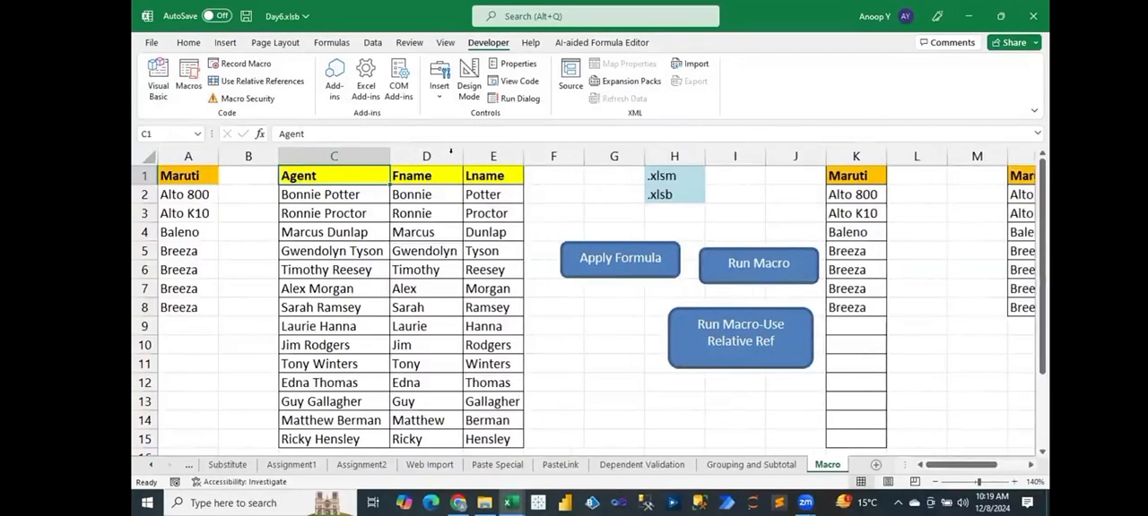
left_click(192, 43)
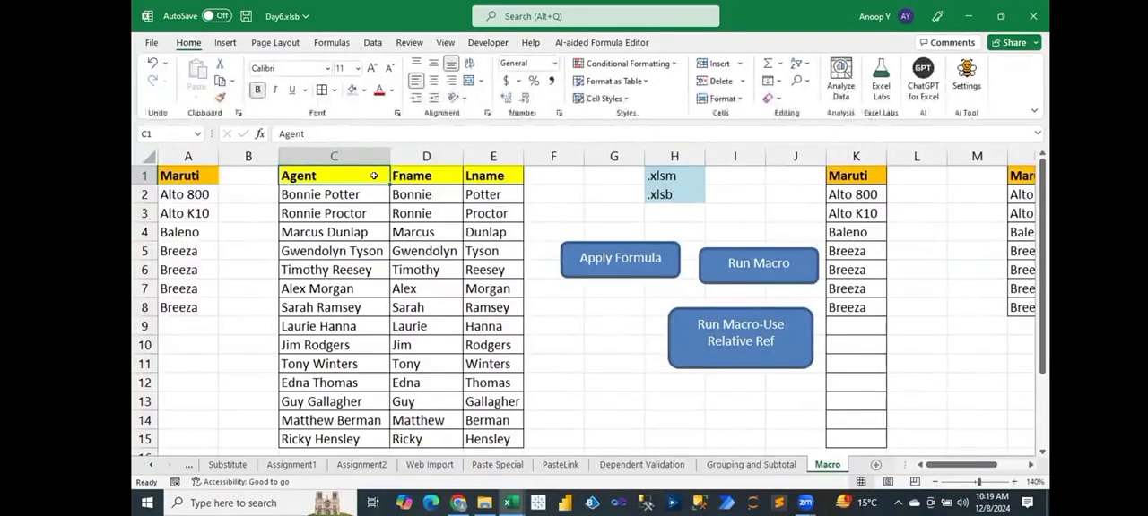
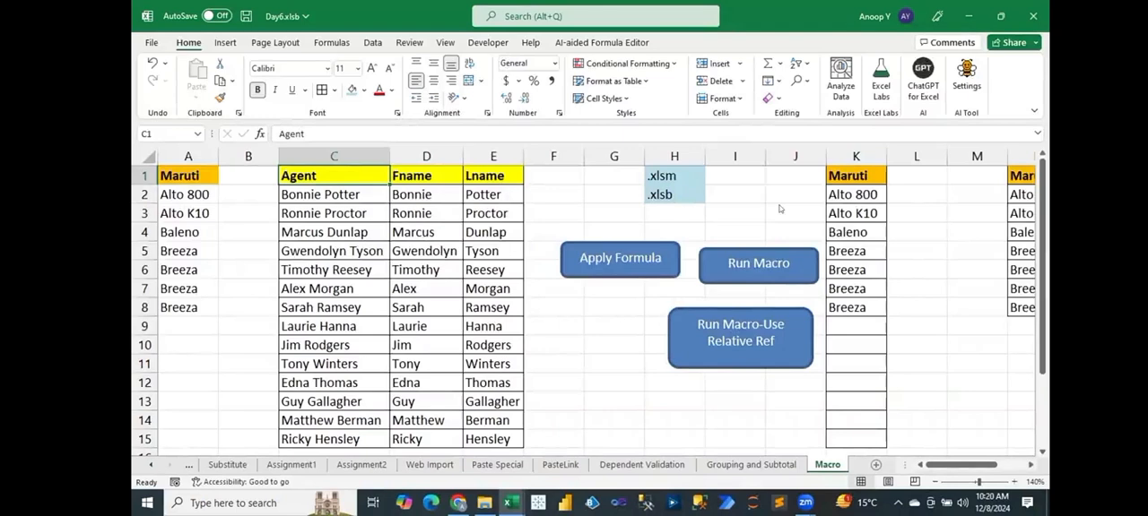
left_click(781, 209)
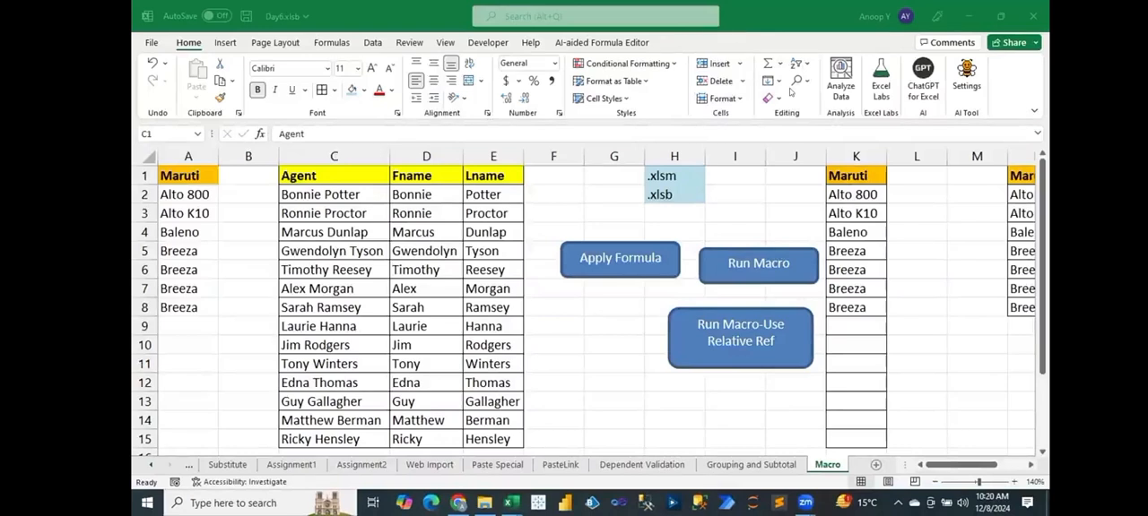
left_click(471, 214)
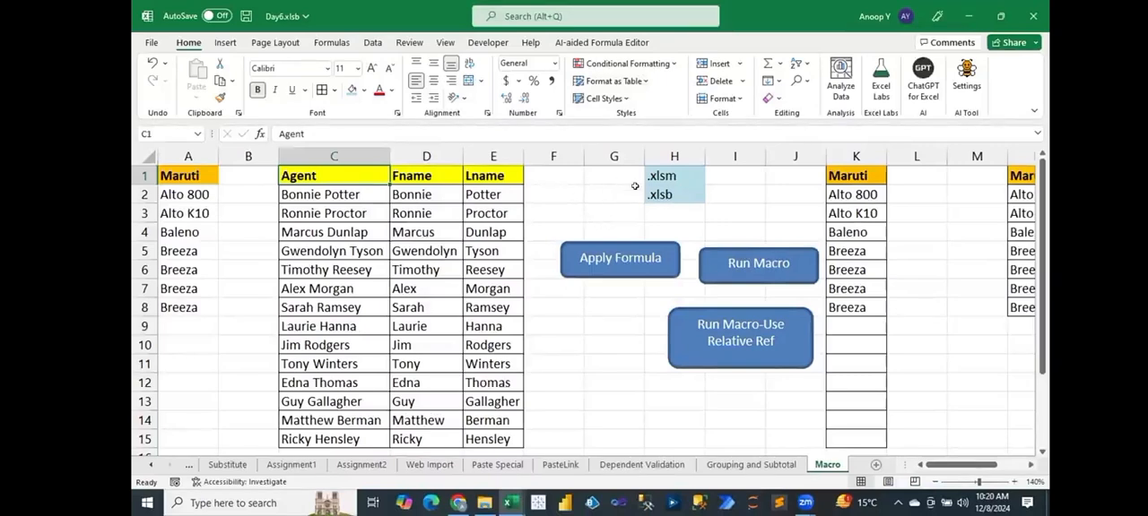
Open the Assignment1 sheet and examine its Data list, the F_Name to ID output range D2:H7, and the Using MID Function and Country columns.
left_click(291, 466)
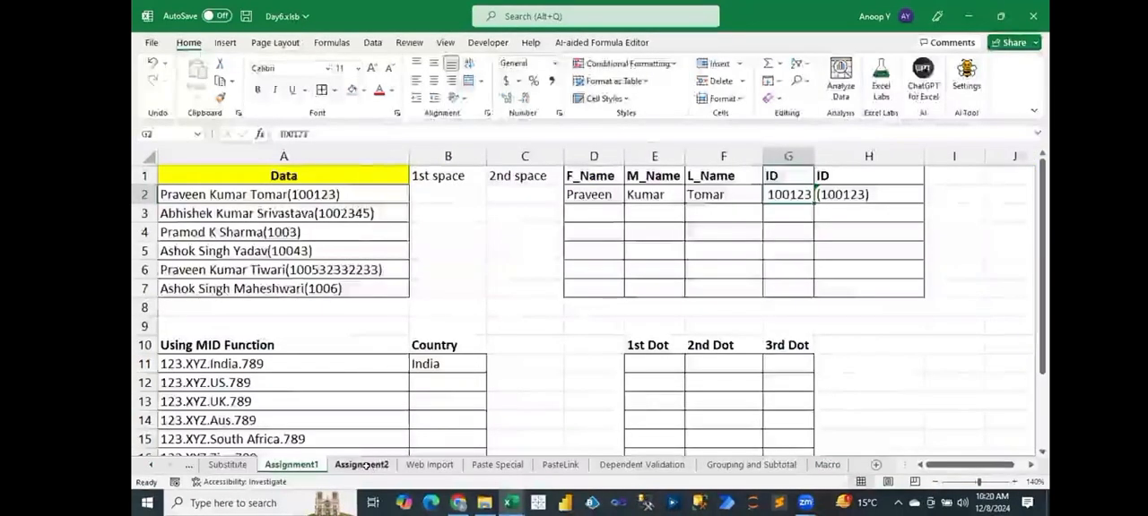
left_click(362, 466)
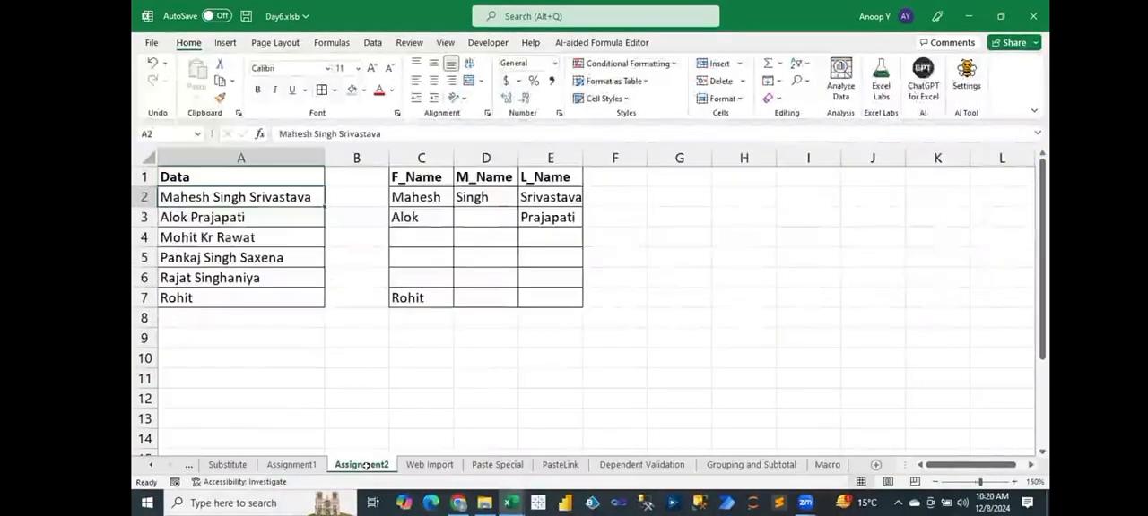
left_click(303, 465)
key("Left")
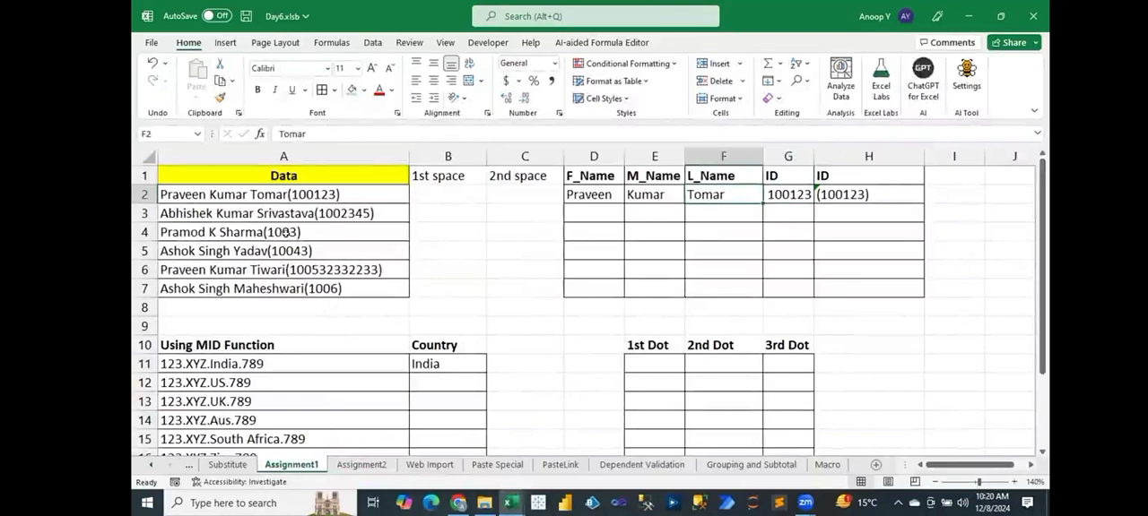
left_click_drag(285, 193, 285, 288)
left_click_drag(592, 190, 850, 285)
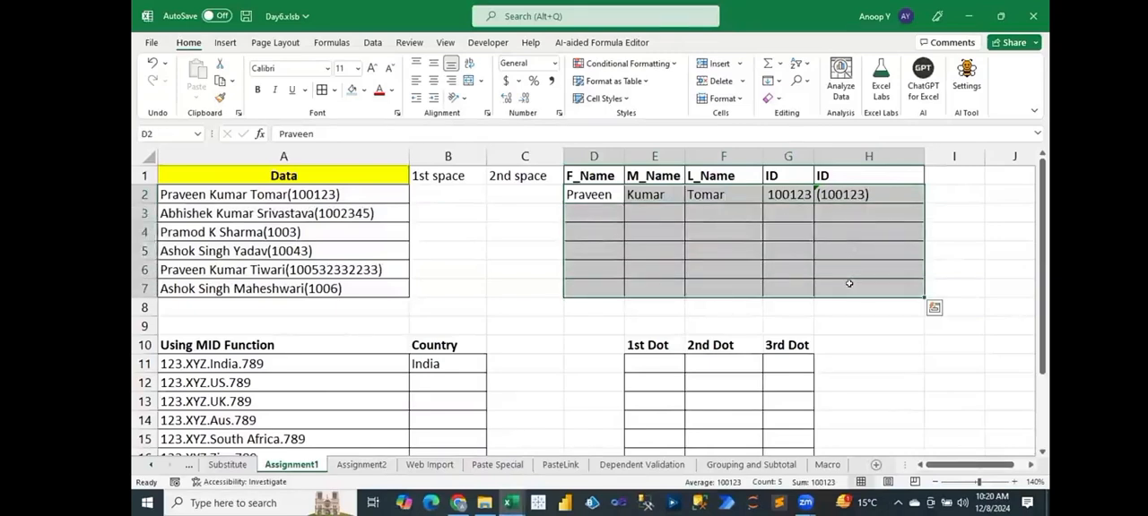
left_click_drag(223, 362, 224, 441)
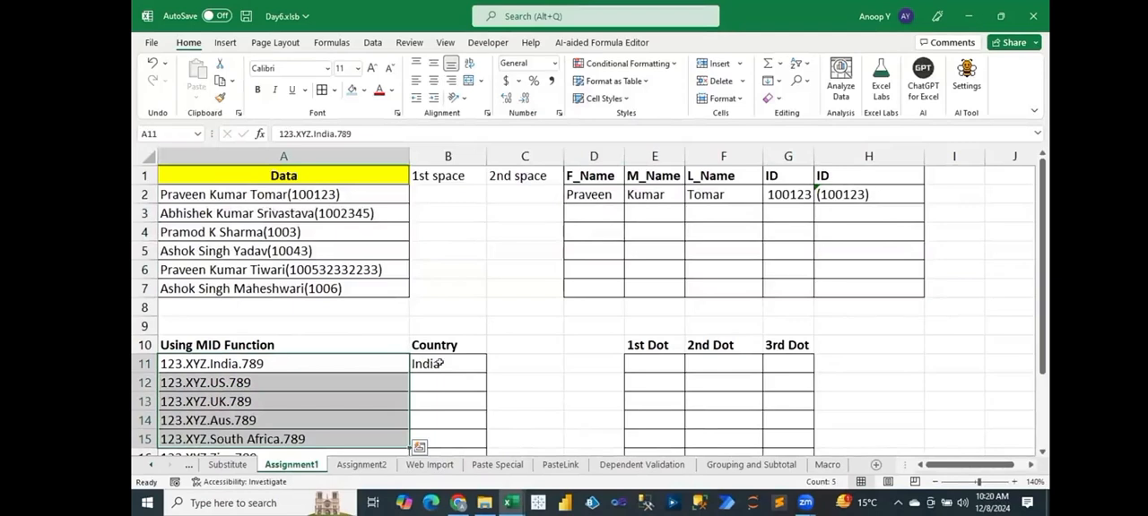
left_click(437, 364)
left_click_drag(439, 395, 440, 417)
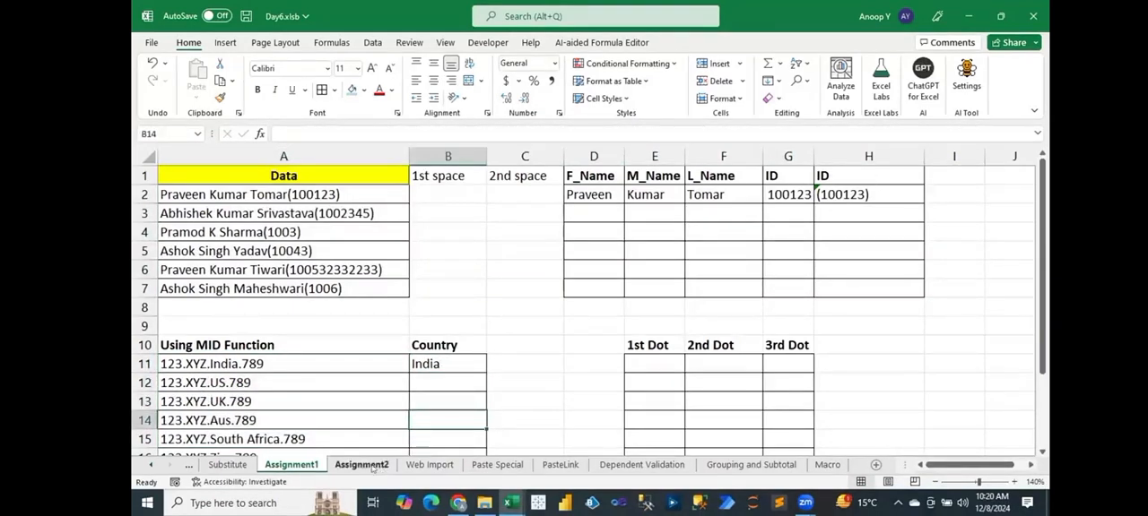
Open the Assignment2 sheet and look over the names in A2:A7 and the sample F_Name and L_Name entries in rows 2 and 3.
left_click(362, 464)
left_click_drag(245, 192, 243, 297)
left_click(431, 194)
left_click(542, 199)
left_click(543, 214)
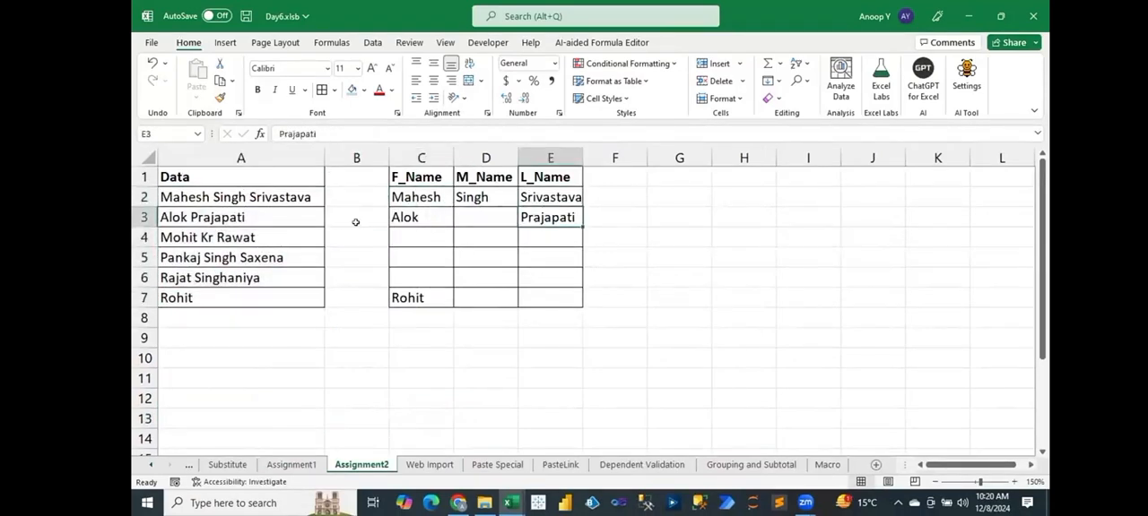
left_click(357, 224)
left_click(405, 219)
Compare the three-part name in A2 and the two-part name in A3 with their F_Name, M_Name and L_Name cells.
left_click(238, 198)
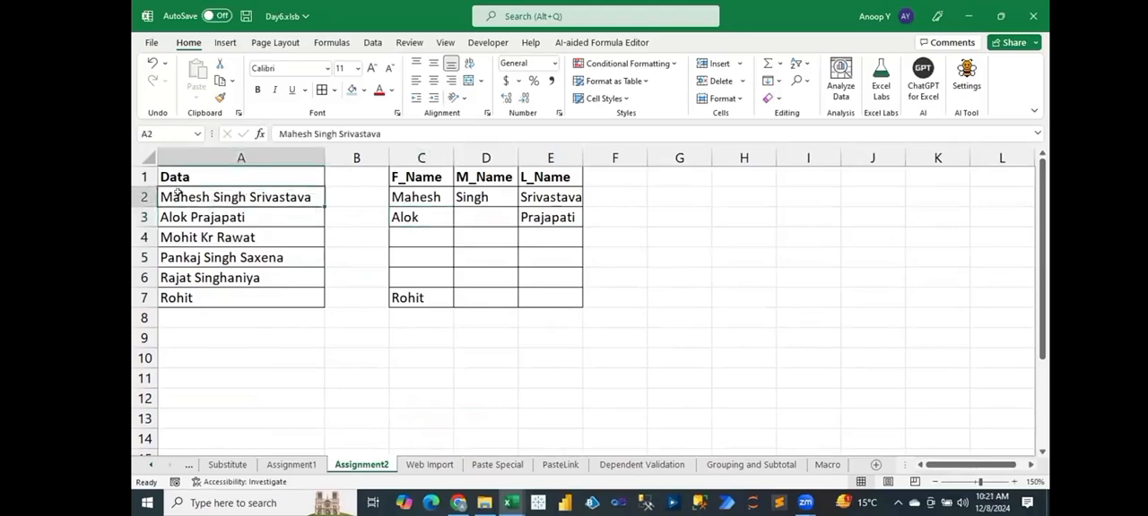
left_click_drag(412, 195, 570, 199)
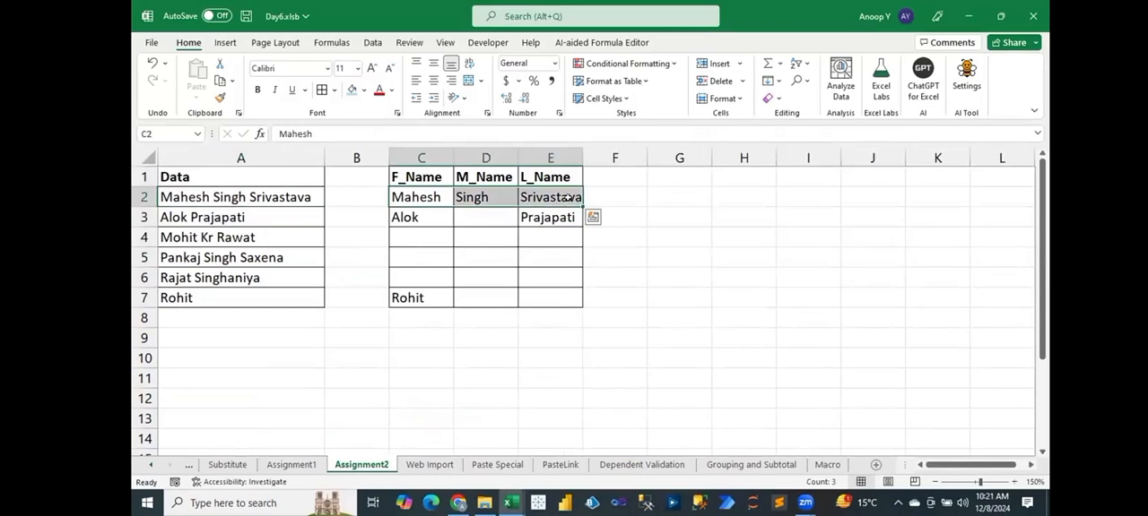
left_click(180, 215)
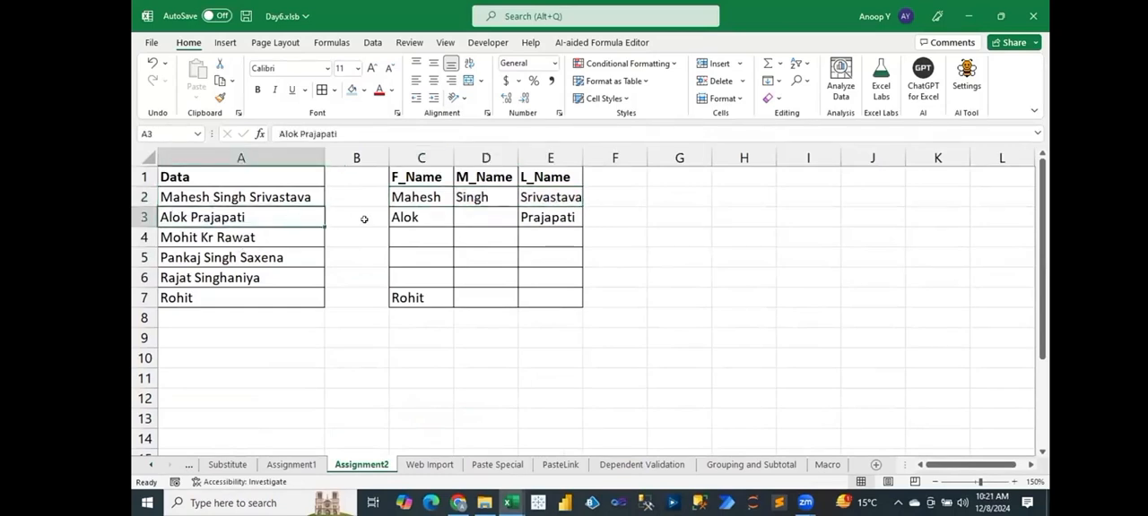
left_click(405, 219)
left_click(547, 219)
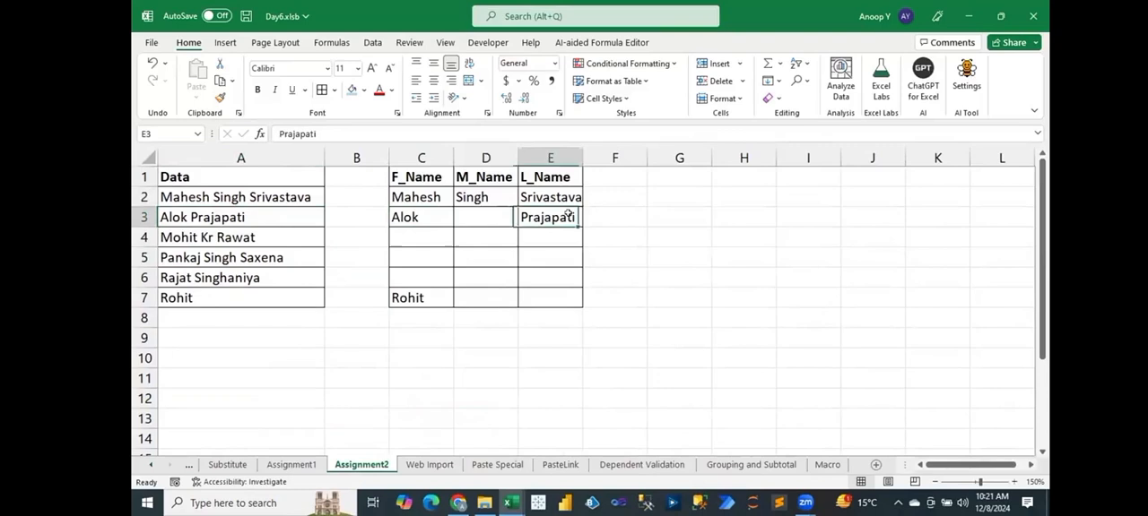
left_click(490, 214)
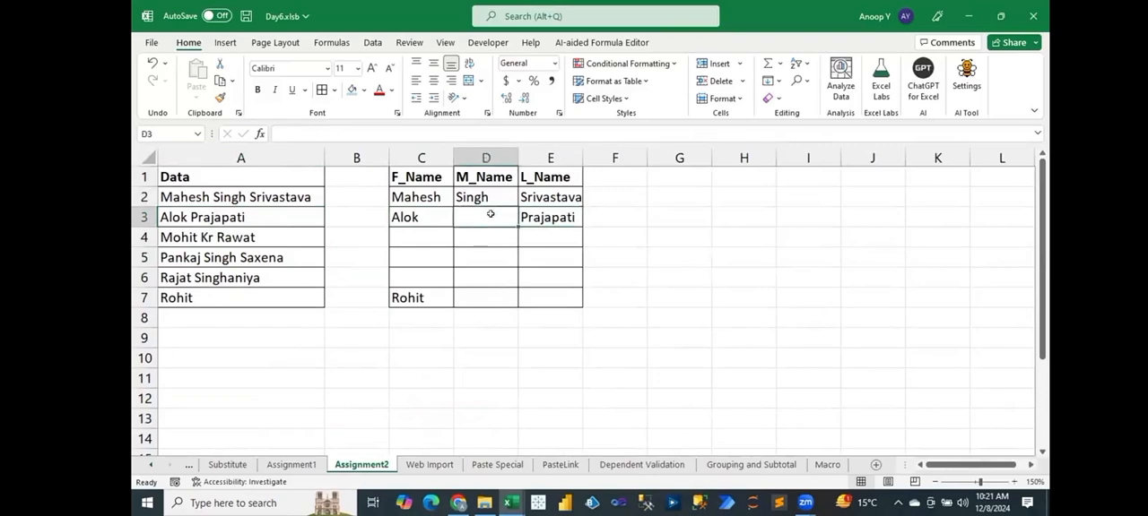
Compare the single-word name in A7 with its F_Name, M_Name and L_Name cells C7:E7.
left_click(214, 297)
left_click(427, 297)
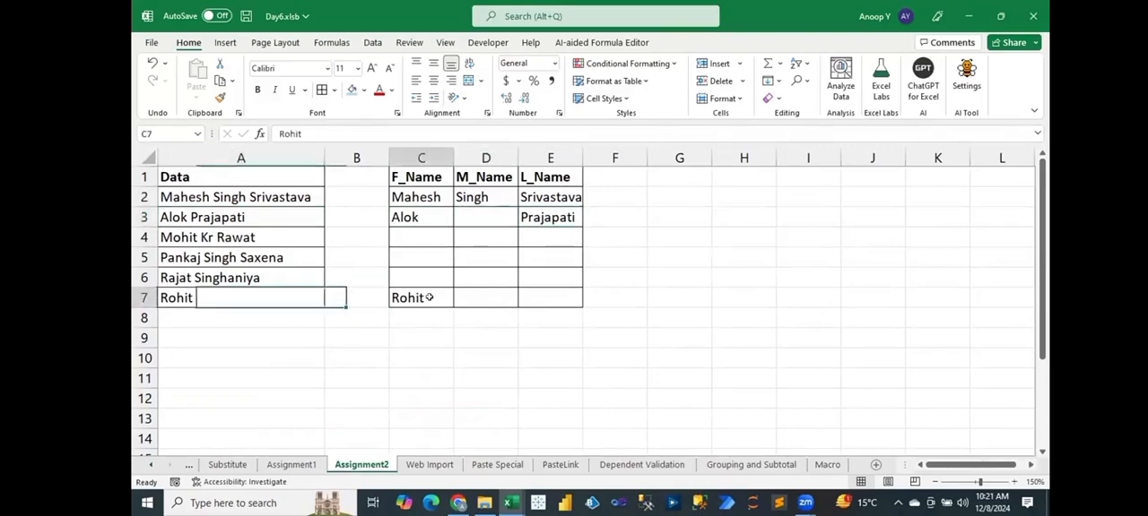
left_click(484, 293)
left_click(538, 294)
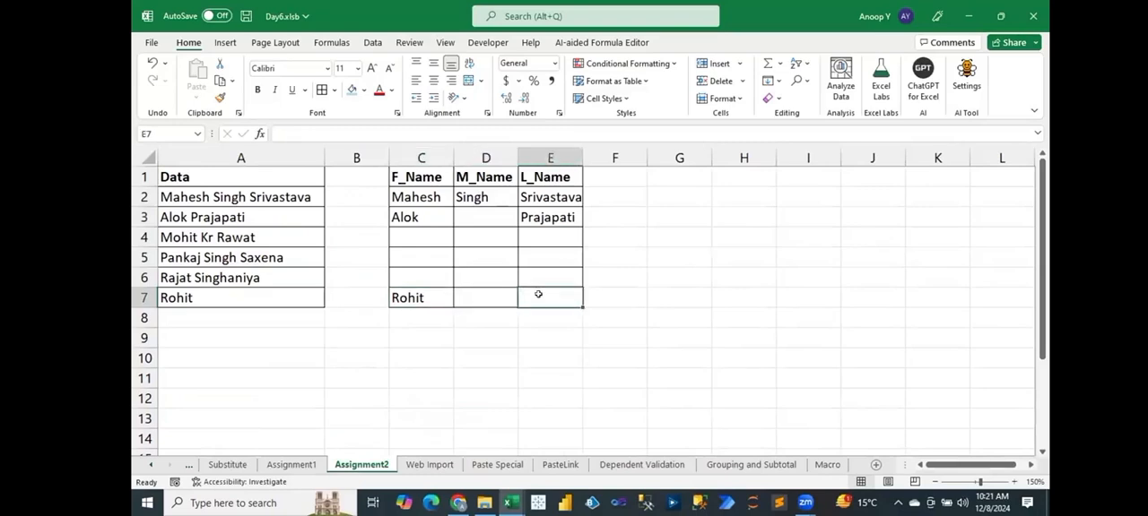